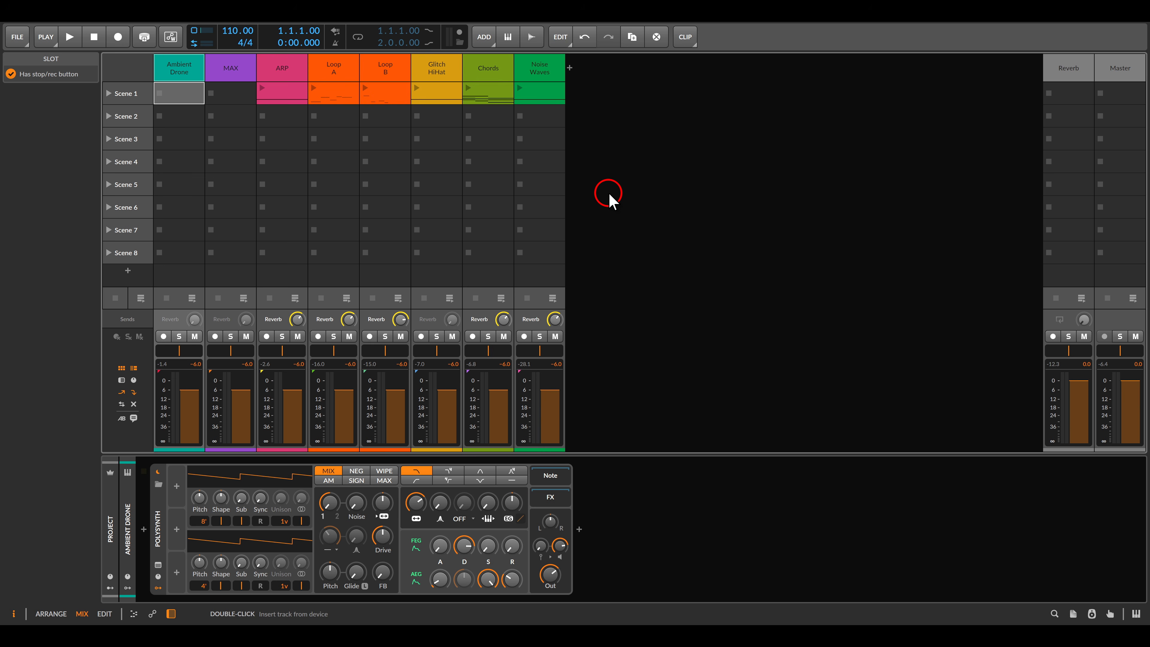
Step: Create a Scene 1 clip on the Ambient Drone track containing a one-bar A1 note, and audition it
double_click(180, 93)
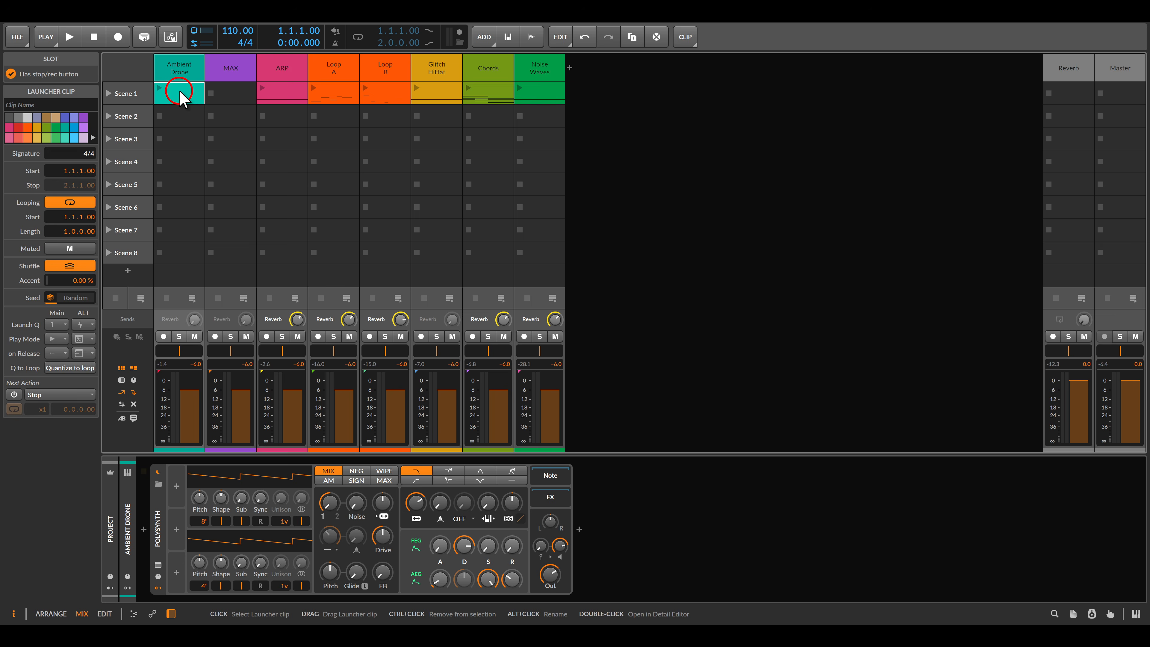
double_click(180, 93)
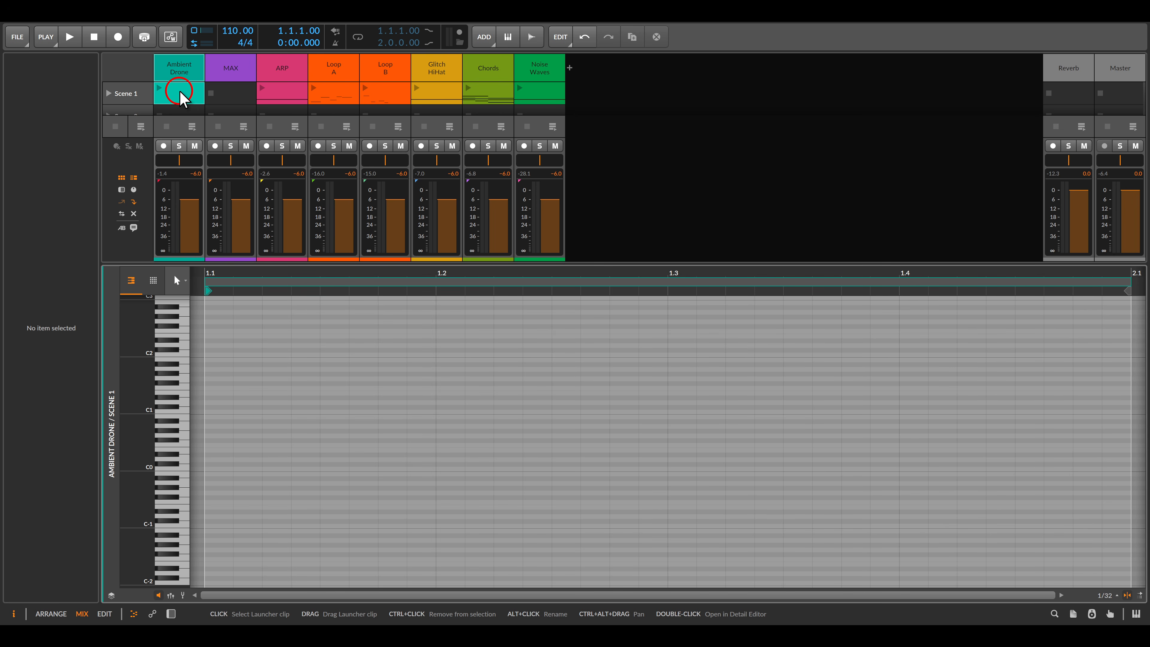
click(211, 371)
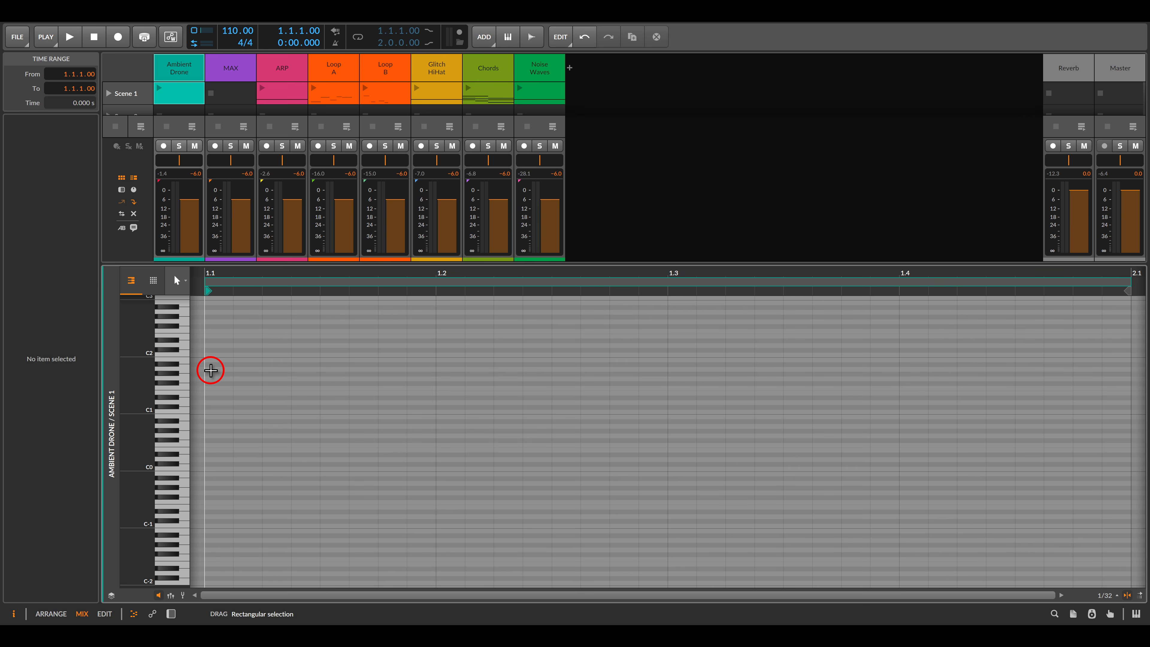
double_click(210, 370)
scroll(326, 391, down, 3)
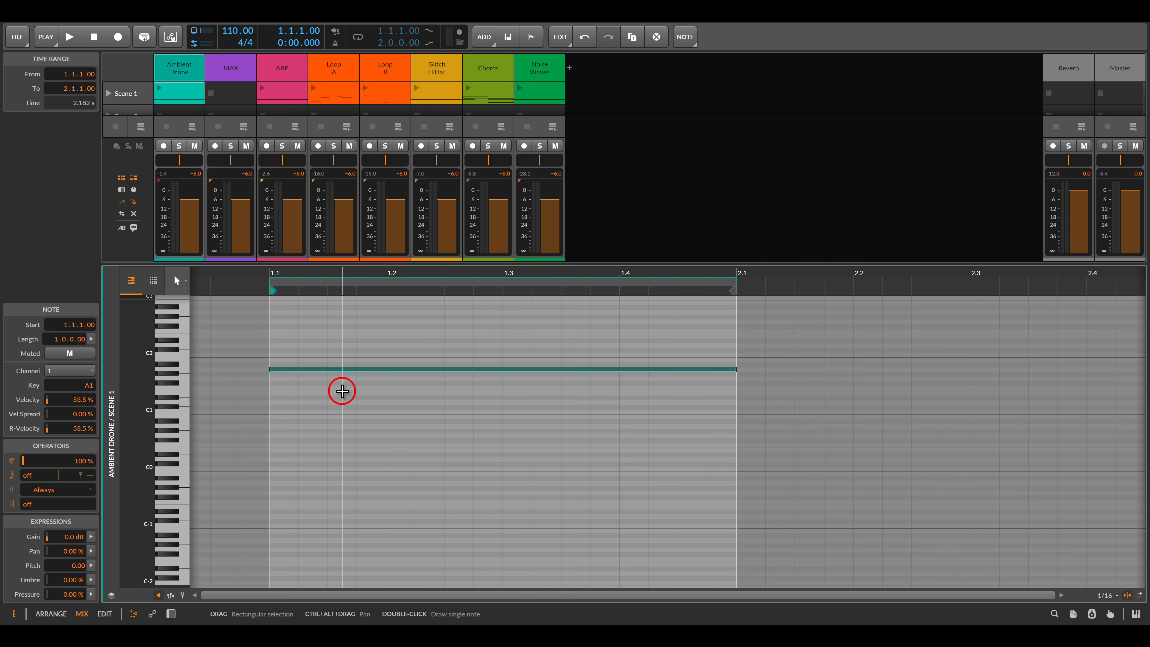
click(160, 88)
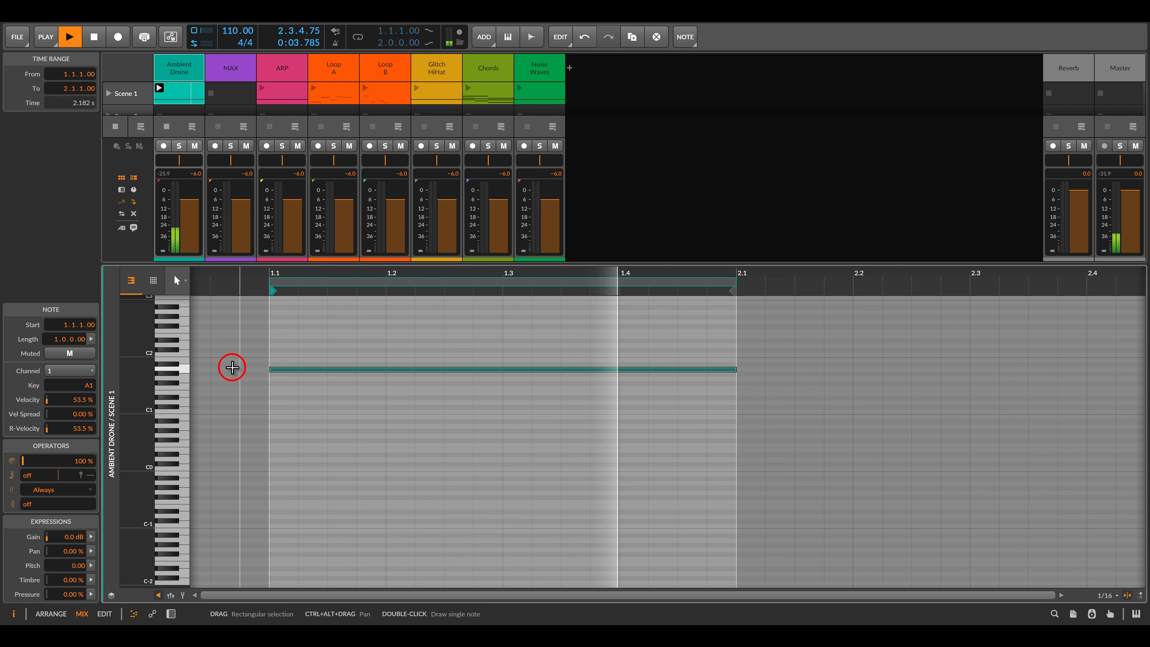
key(space)
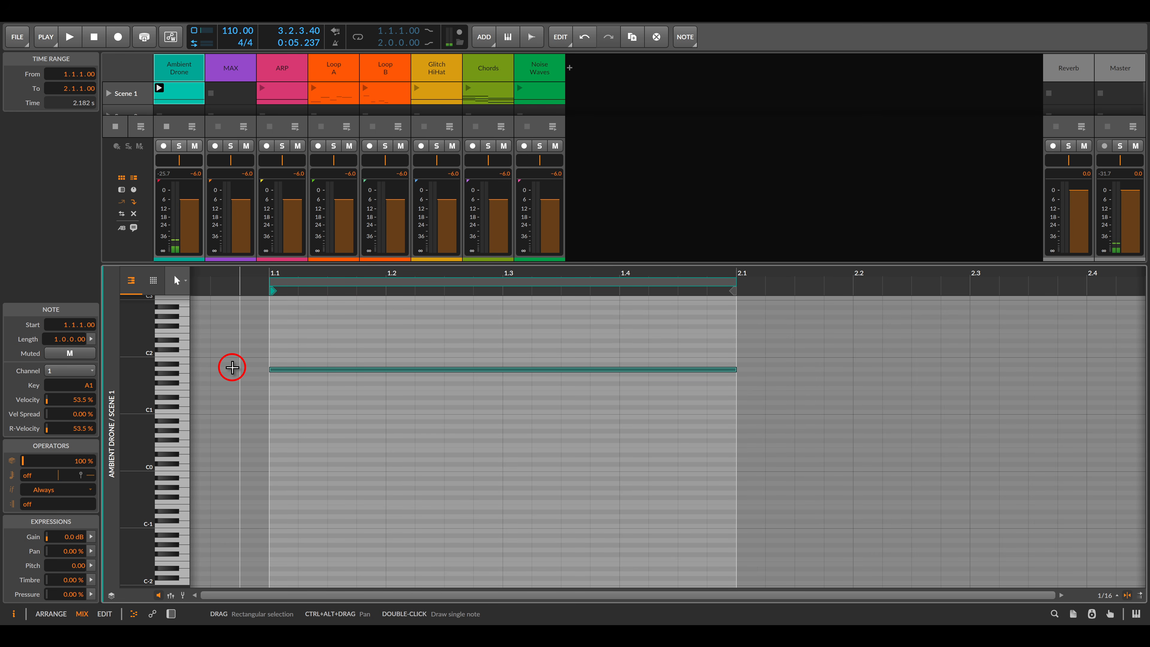
Step: Move the A1 note's start and the clip's play start back to 0.4.4.50, and play the clip to check it
scroll(233, 367, left, 5)
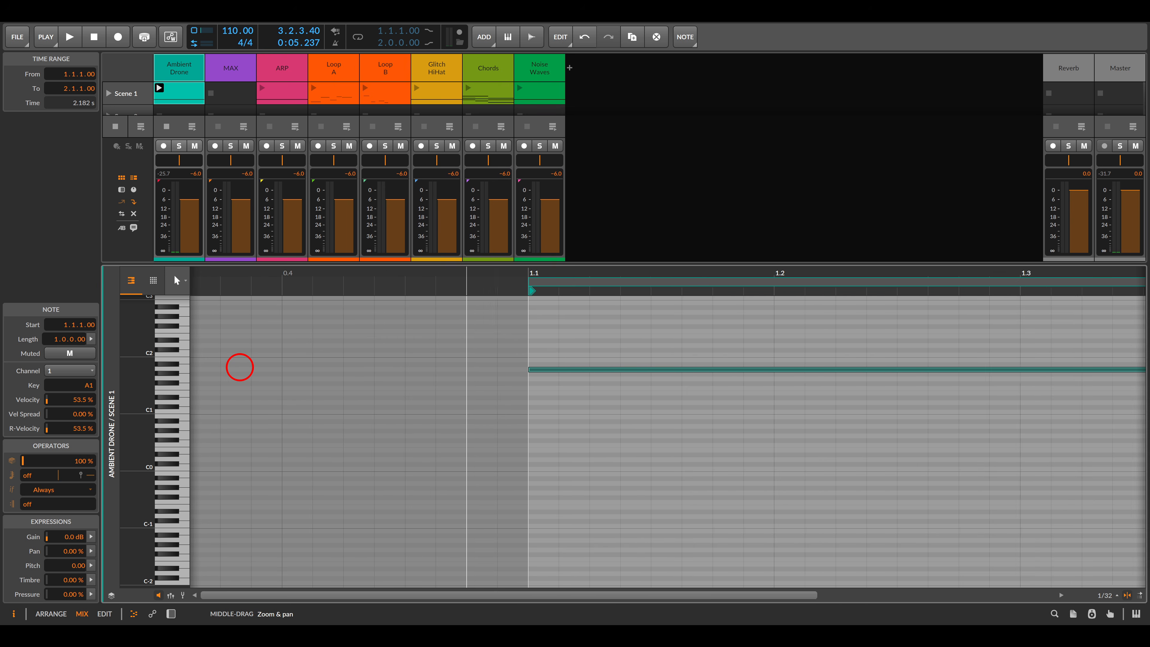
scroll(473, 367, up, 2)
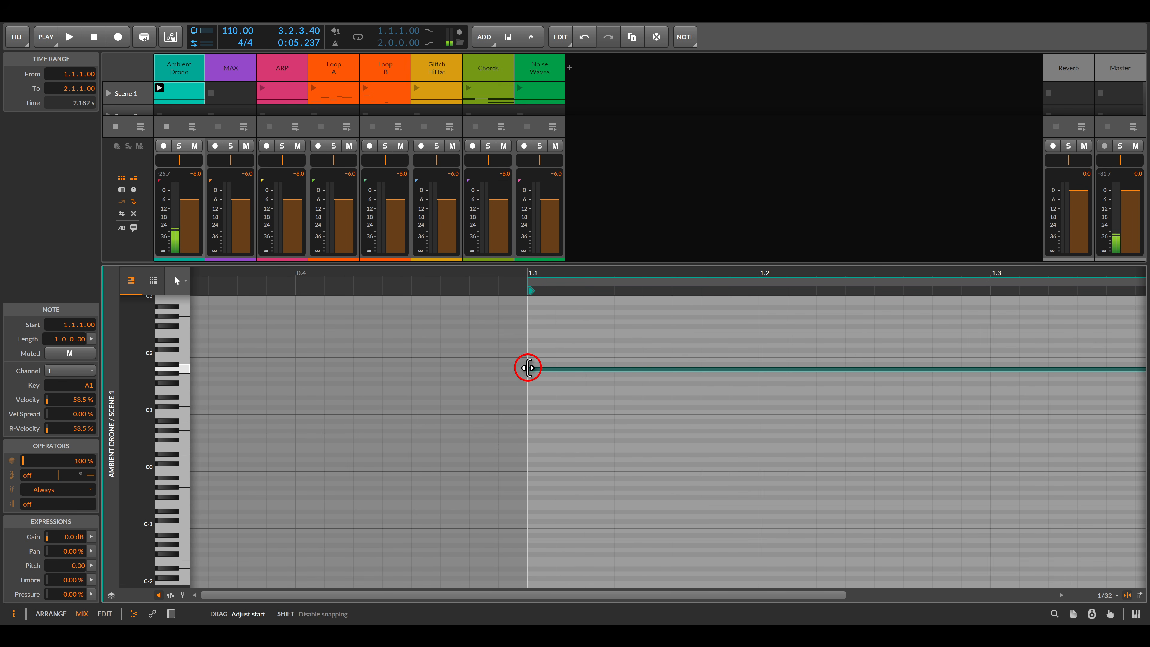
drag(527, 369, 500, 371)
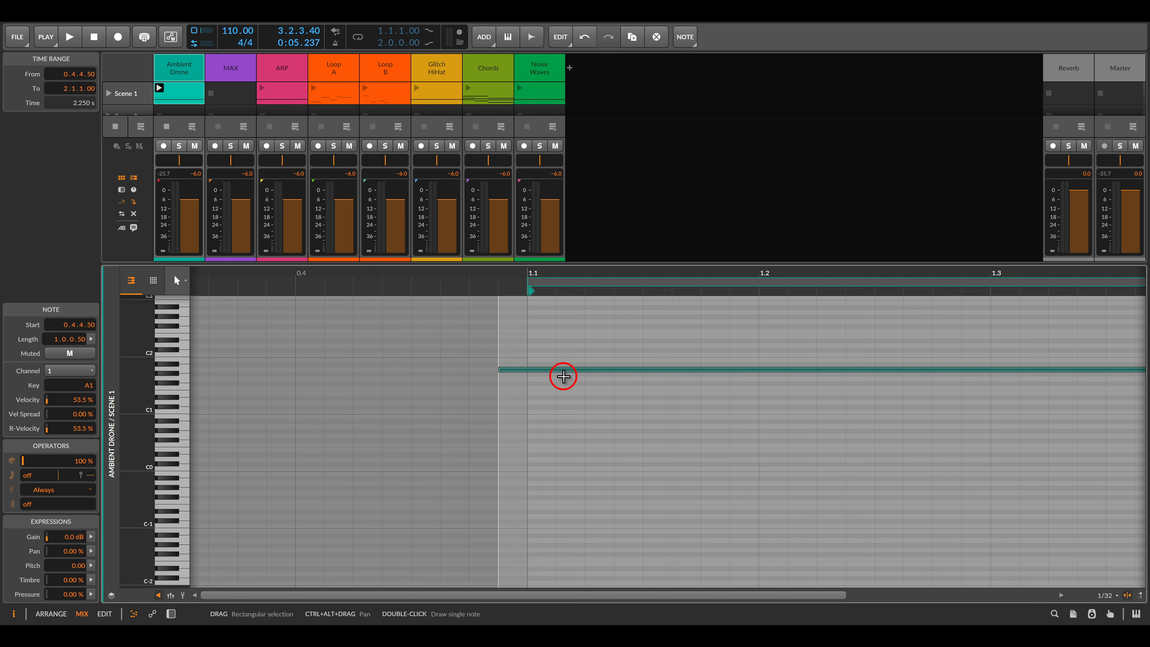
drag(527, 289, 506, 294)
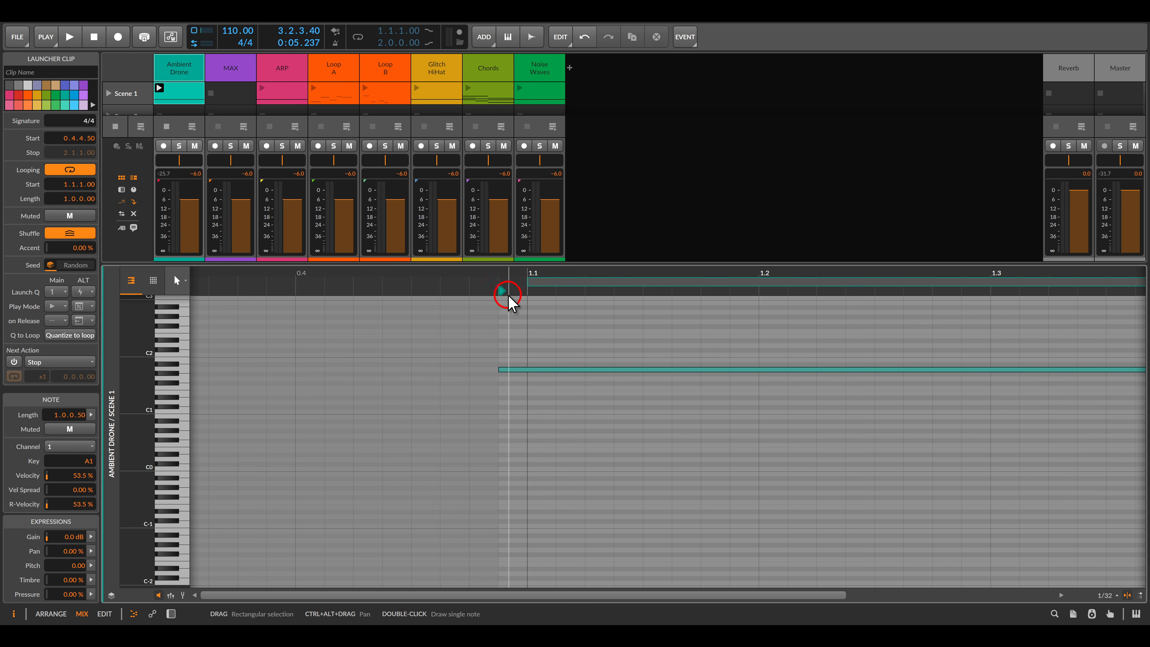
key(z)
scroll(583, 328, down, 3)
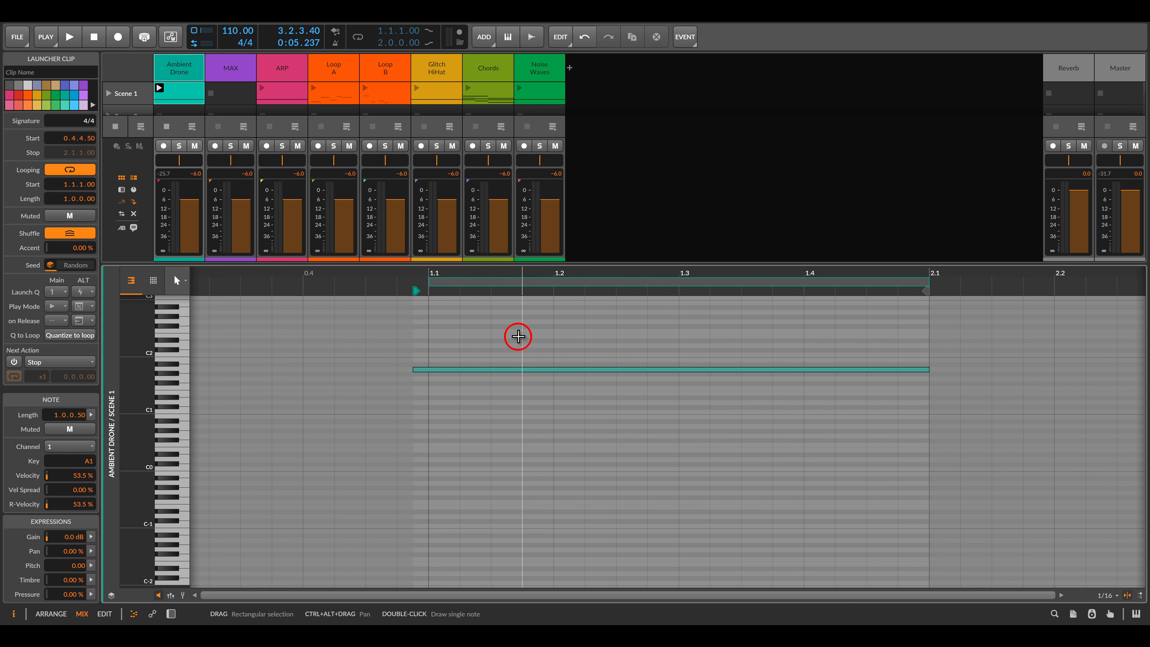
key(space)
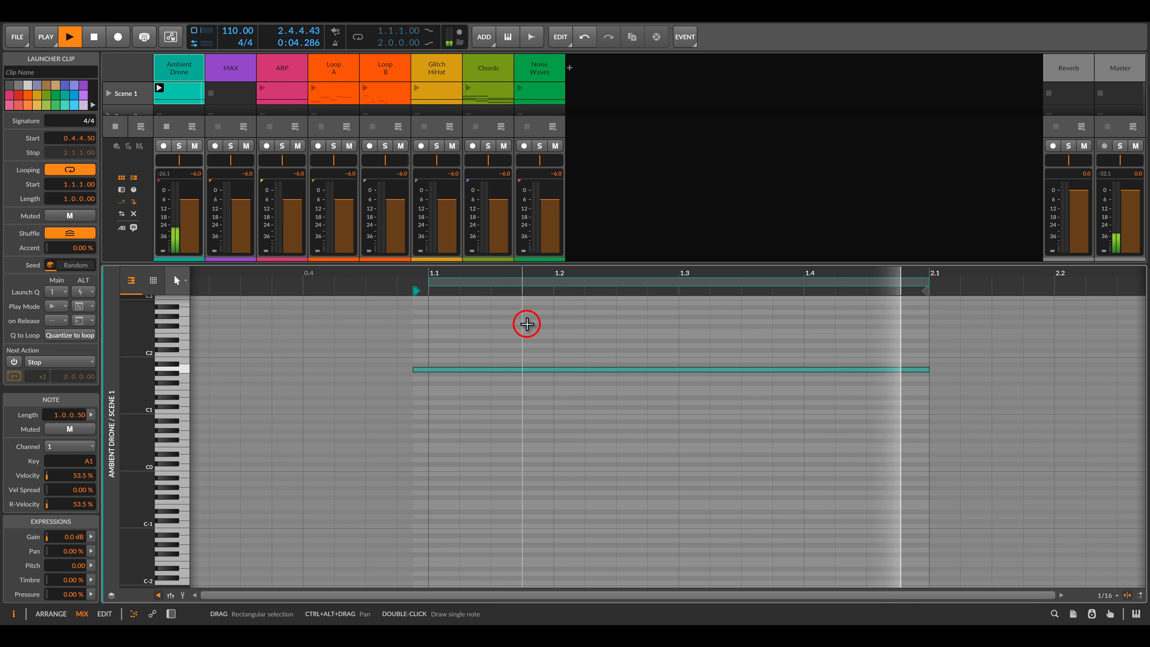
key(space)
Step: With the drone playing, turn Polysynth oscillator 1's shape up to a pulse wave and try a pulse width of about 70%
click(179, 81)
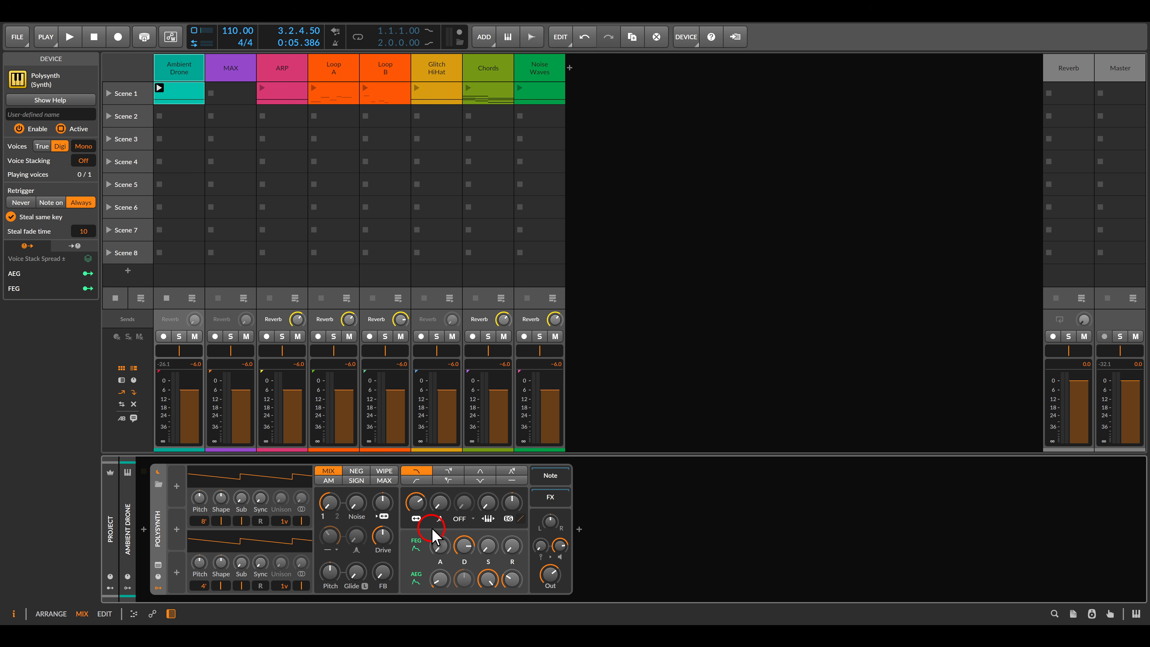
key(space)
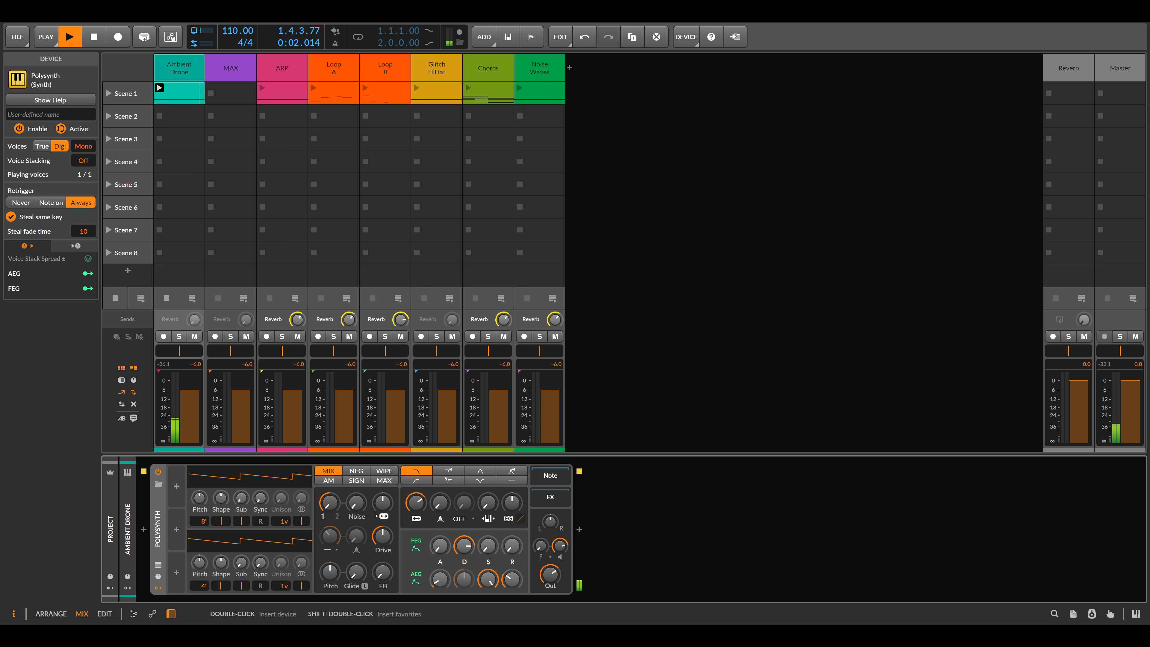
click(222, 500)
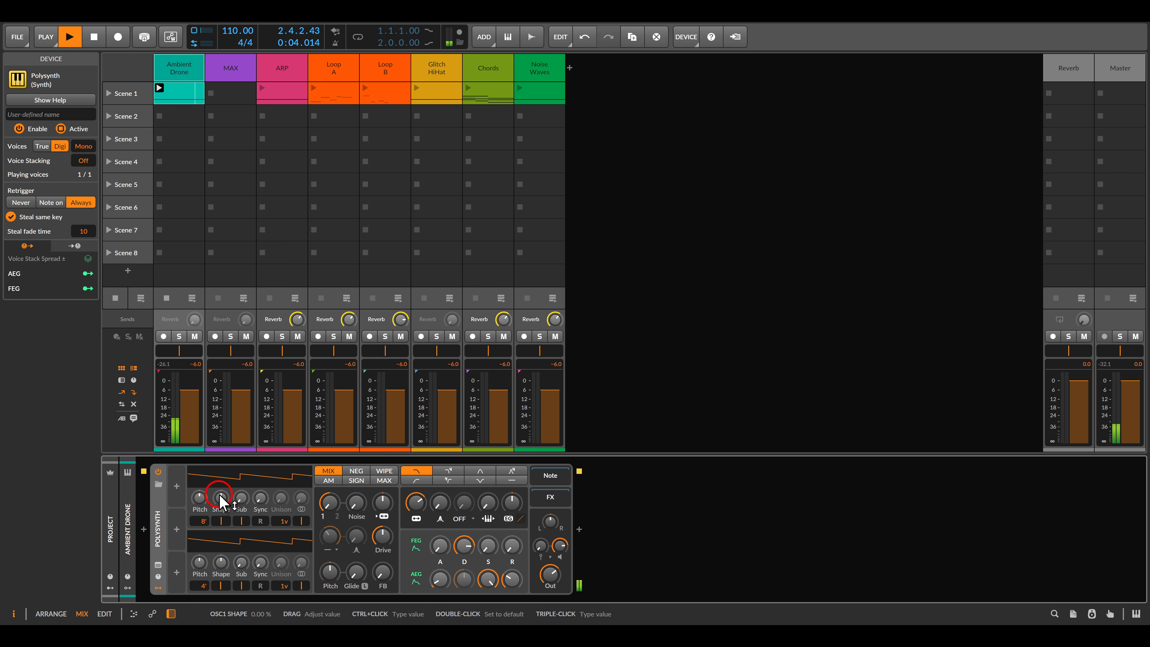
drag(221, 500, 223, 503)
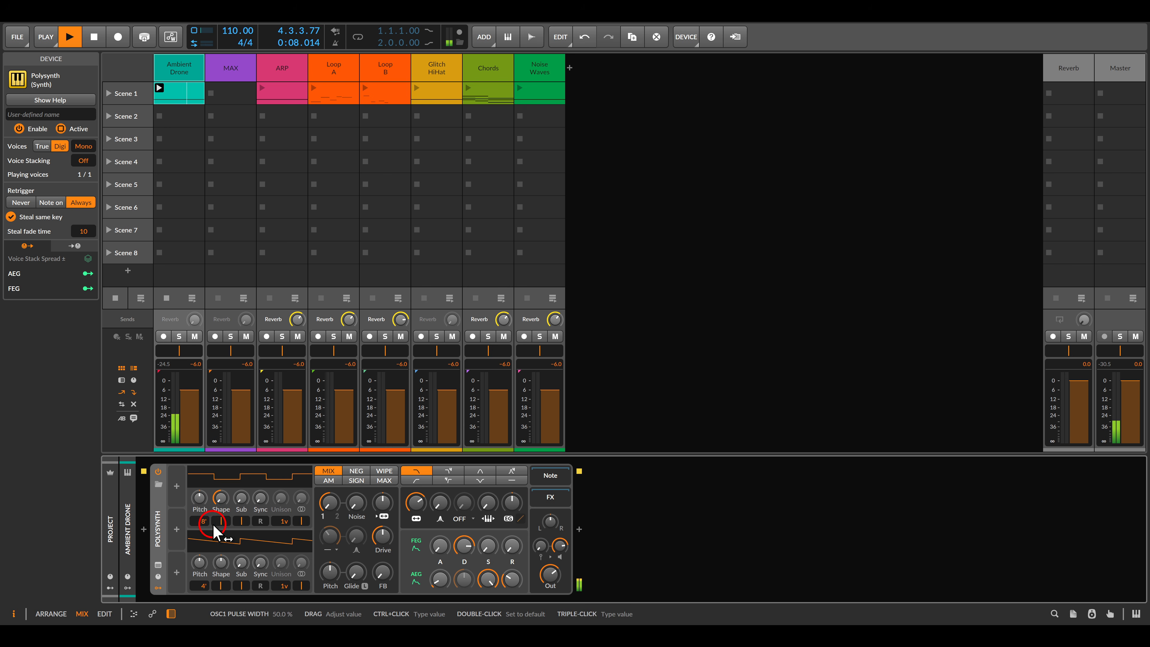
click(221, 521)
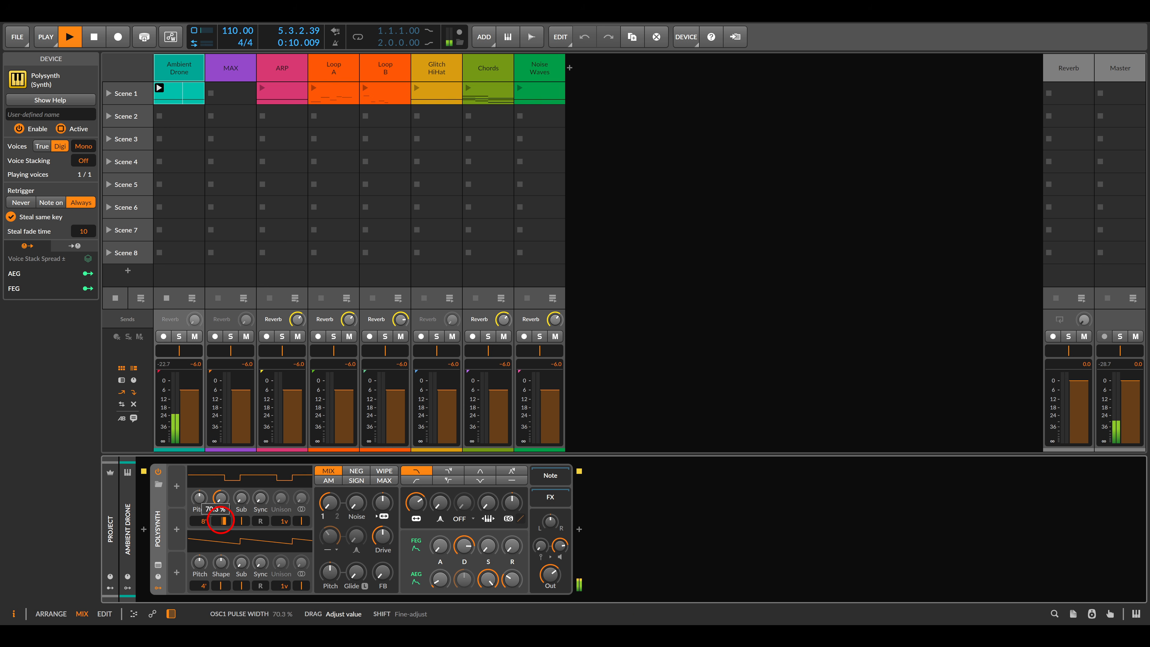
Step: Add an LFO modulator to the Polysynth and set its rate to 0.18
click(176, 486)
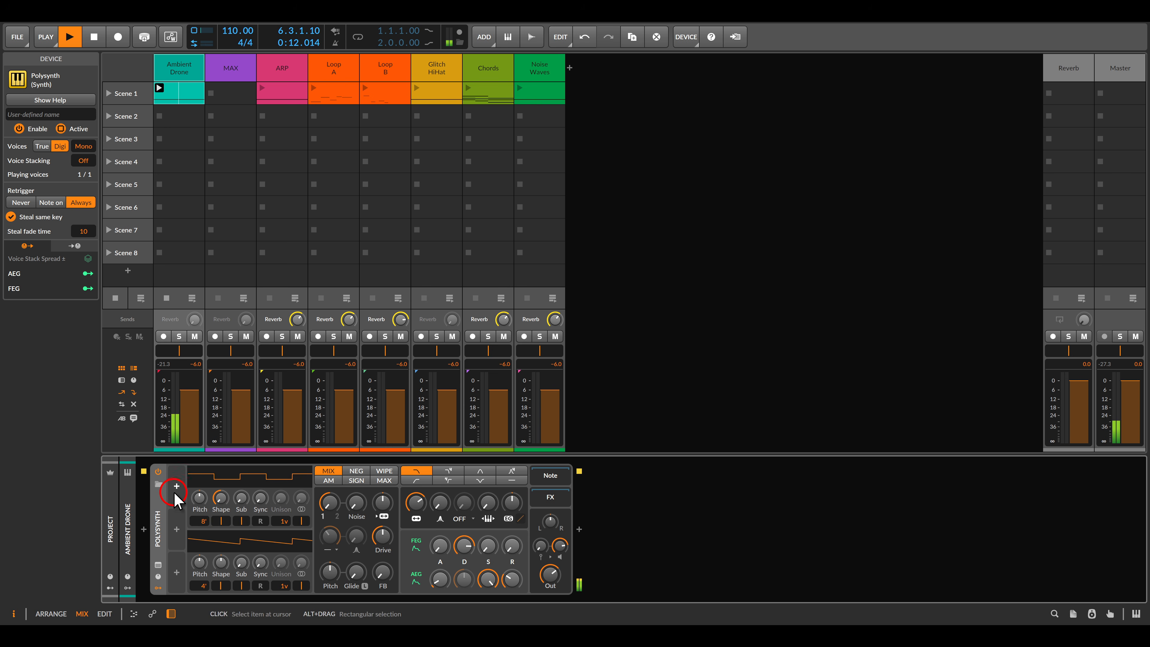
click(331, 191)
double_click(331, 191)
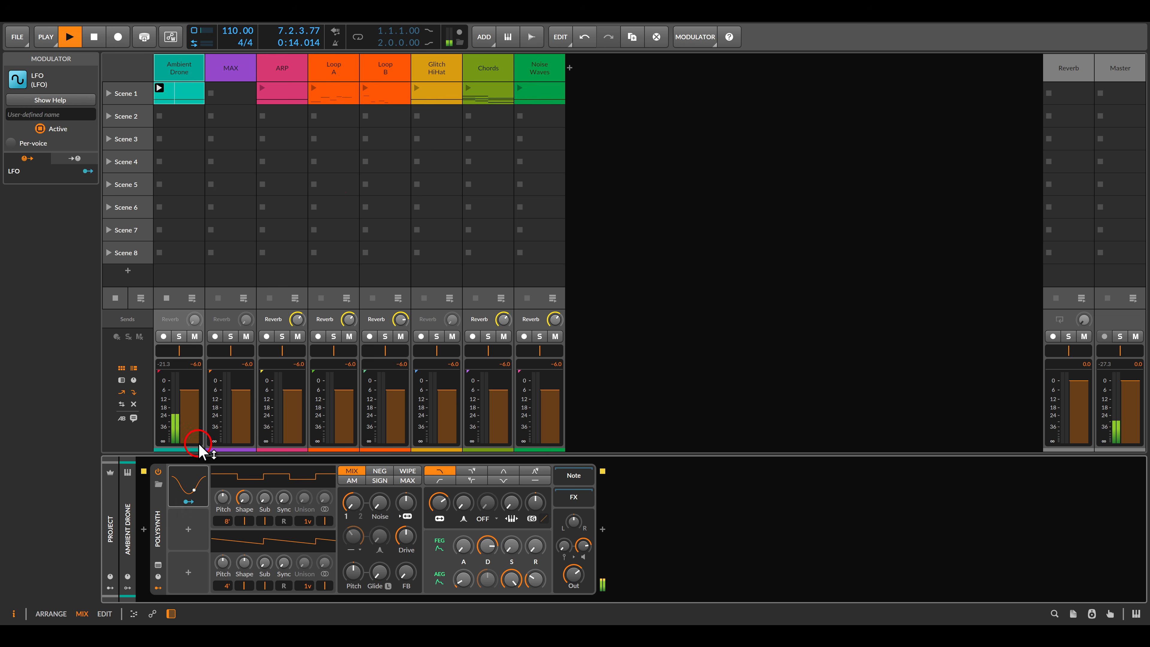
click(184, 483)
click(251, 487)
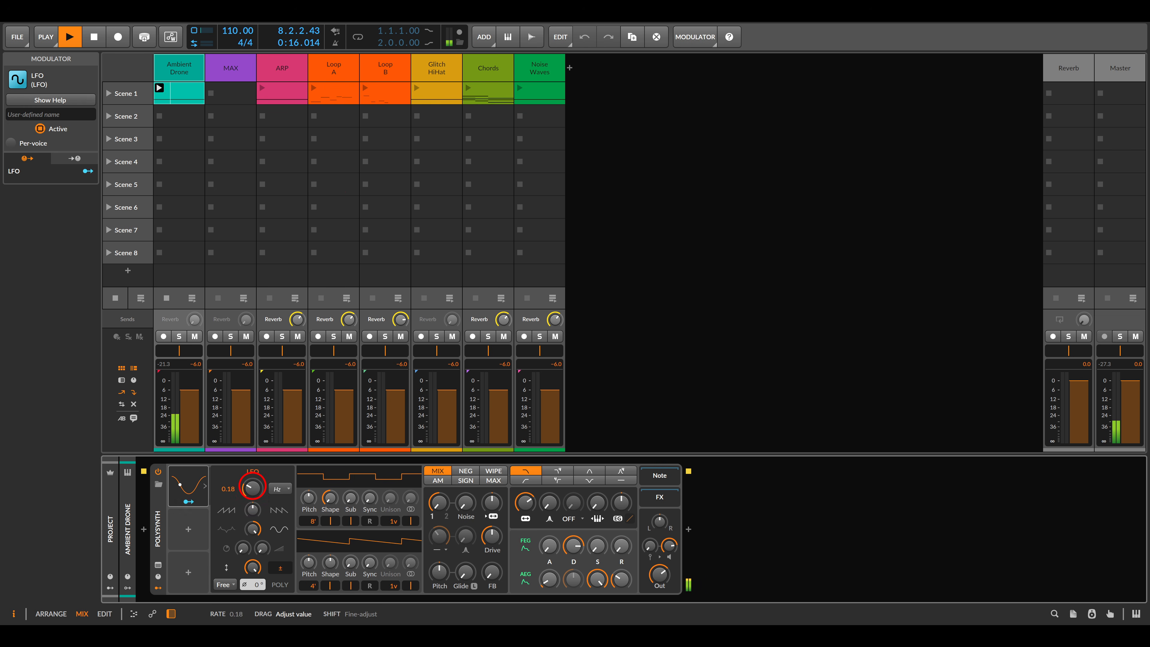
Step: Modulate oscillator 1's pulse width with the LFO by an amount of 0.343, and slow the LFO rate to 0.12
click(188, 501)
click(330, 521)
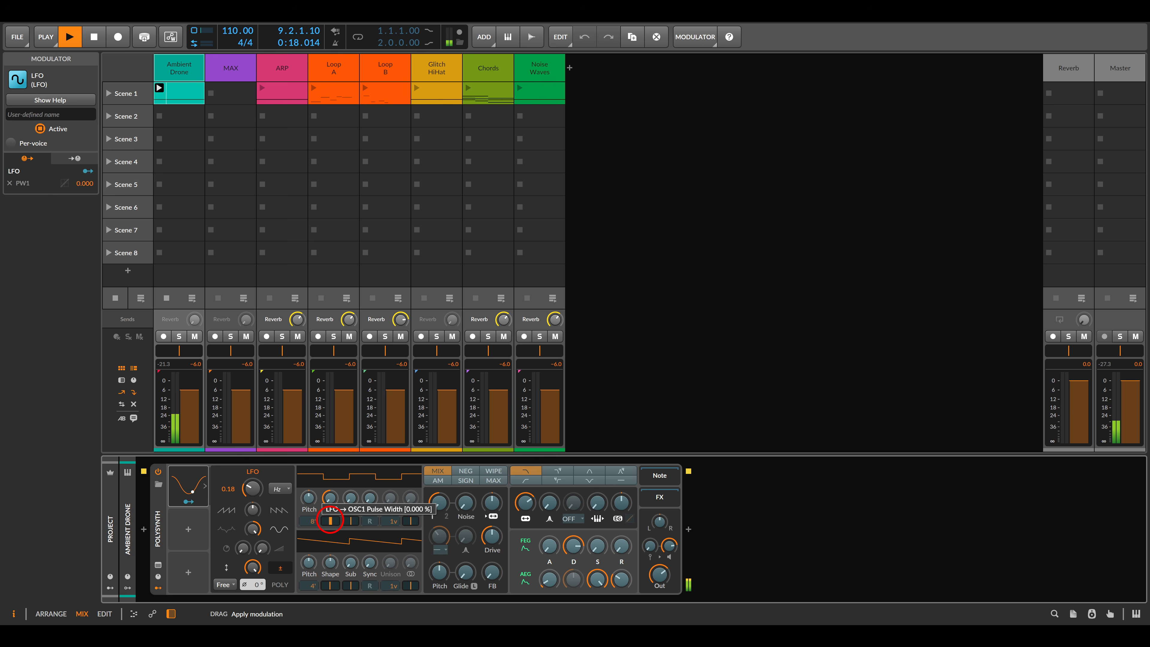
drag(330, 521, 330, 503)
click(213, 499)
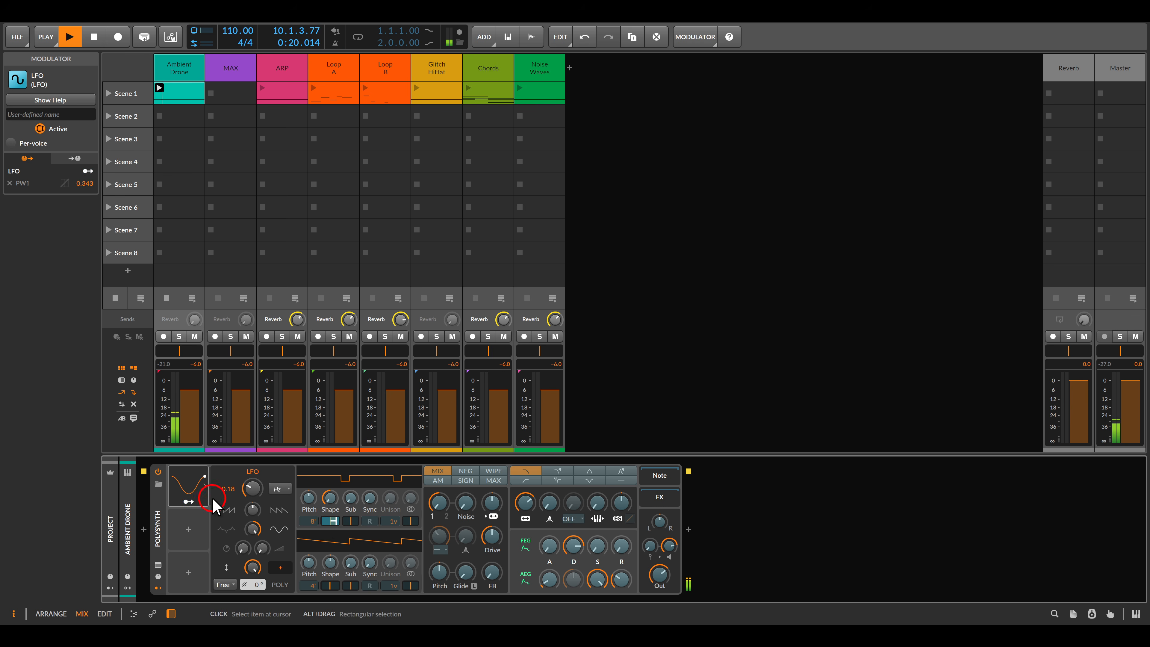
drag(252, 486, 253, 488)
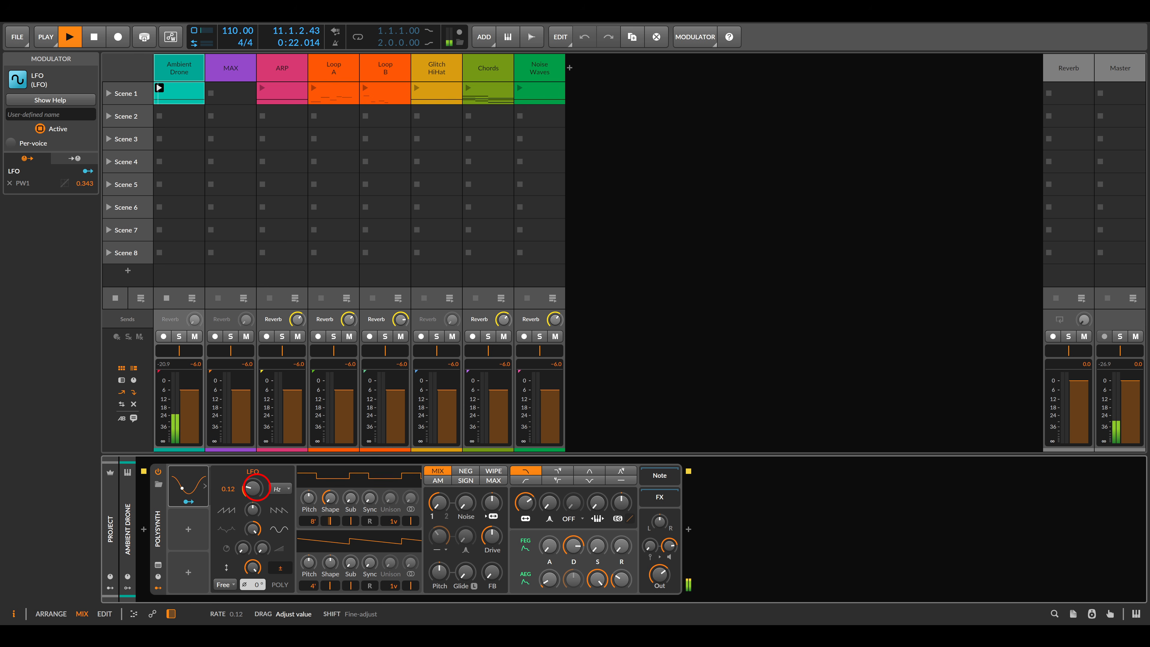
click(637, 389)
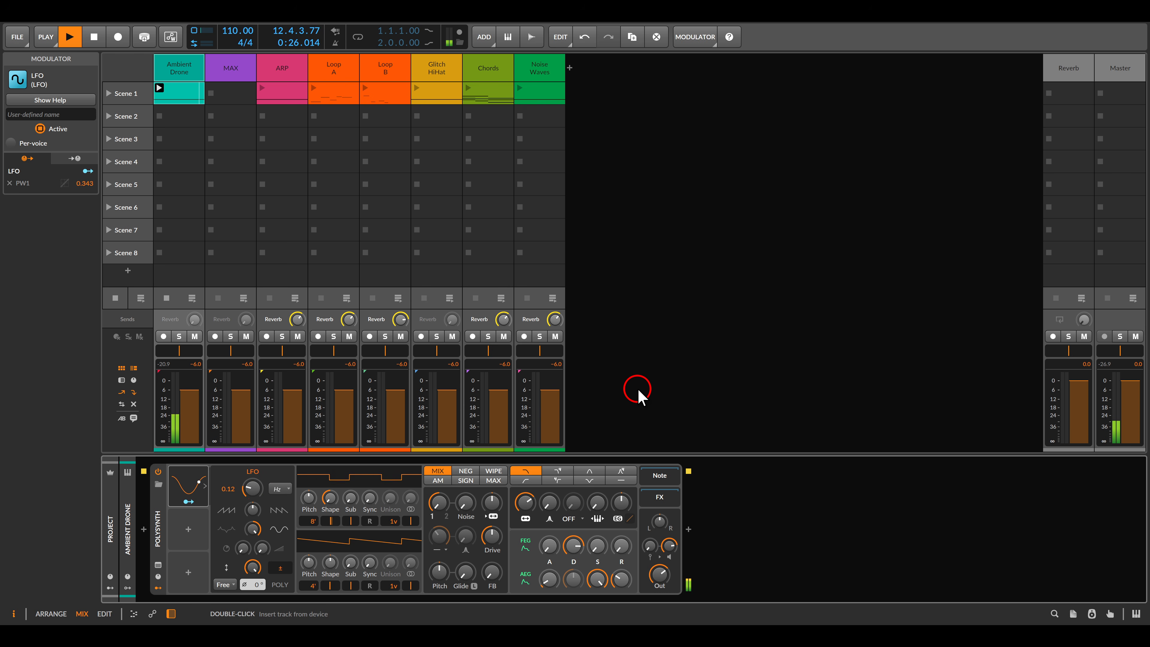
Step: Adjust oscillator 1's sync and duplicate the LFO modulator into the empty slot below it
click(369, 498)
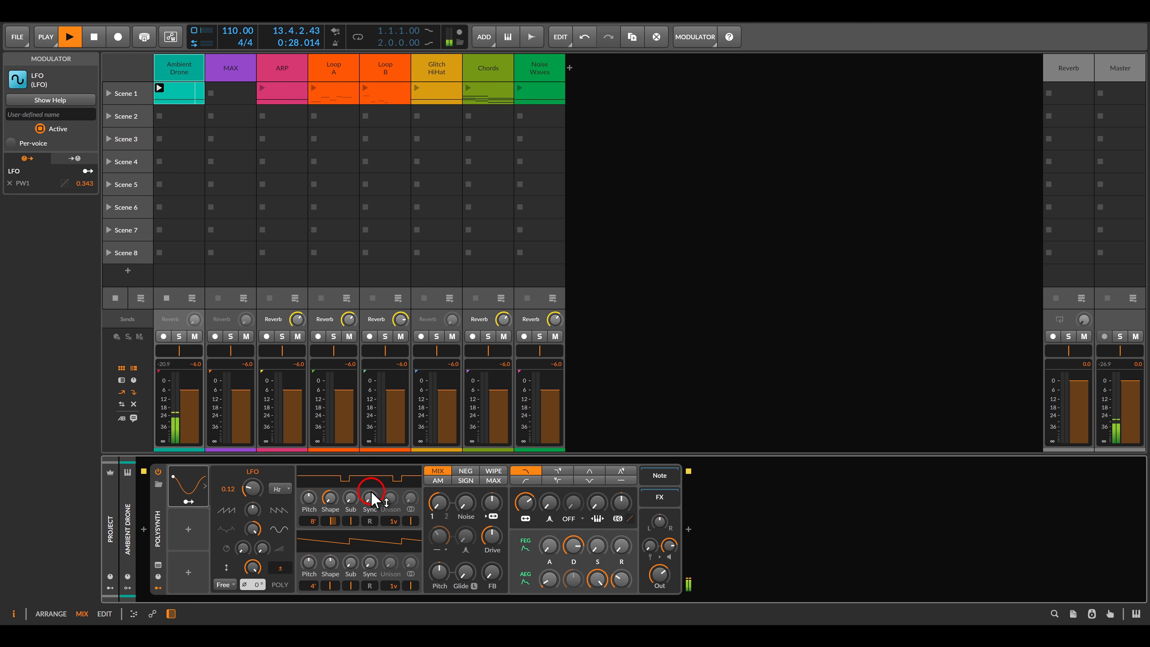
drag(369, 498, 369, 498)
click(194, 488)
drag(195, 493, 187, 530)
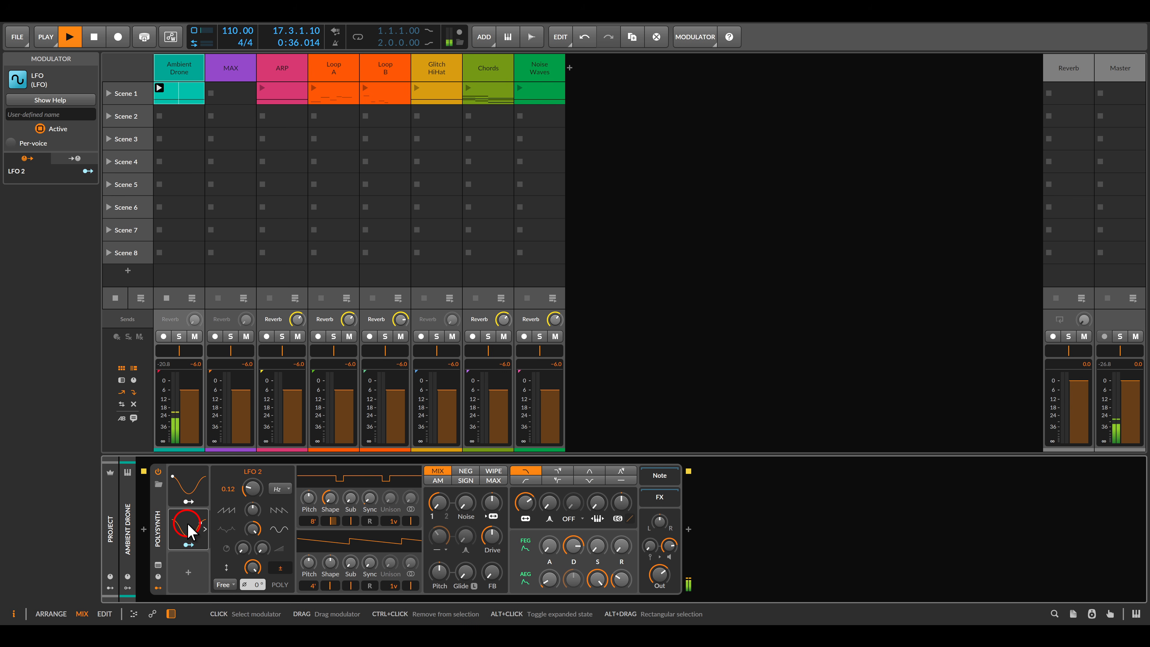
Step: Switch off bipolar mode on LFO 2 and set its rate to 0.10
click(233, 546)
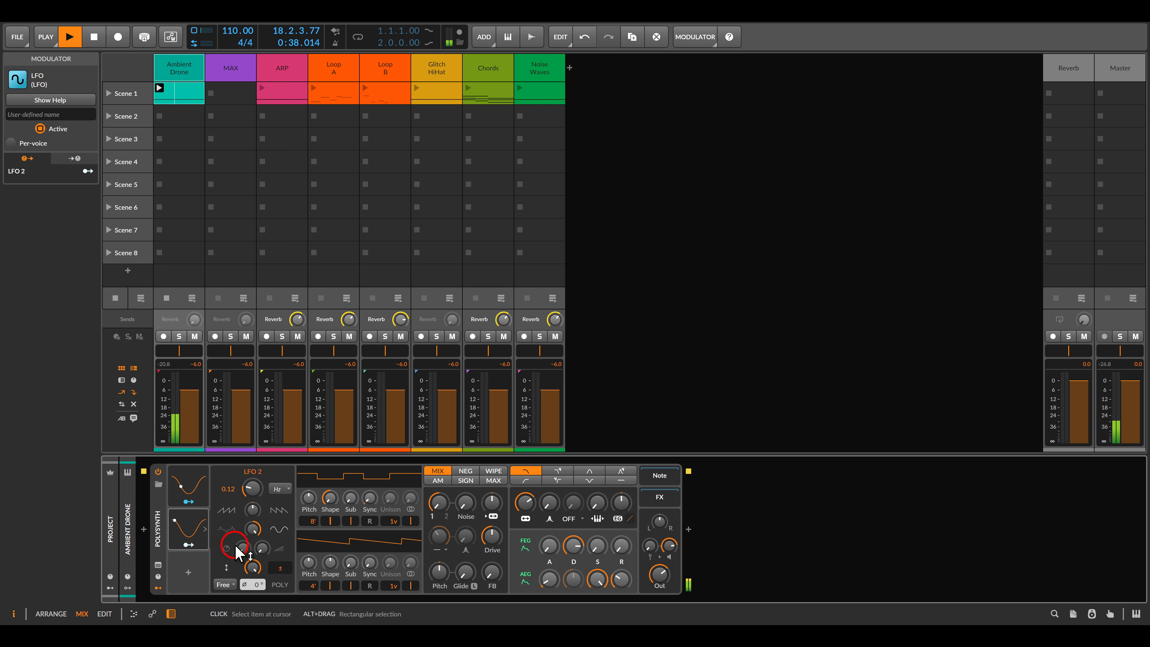
click(278, 568)
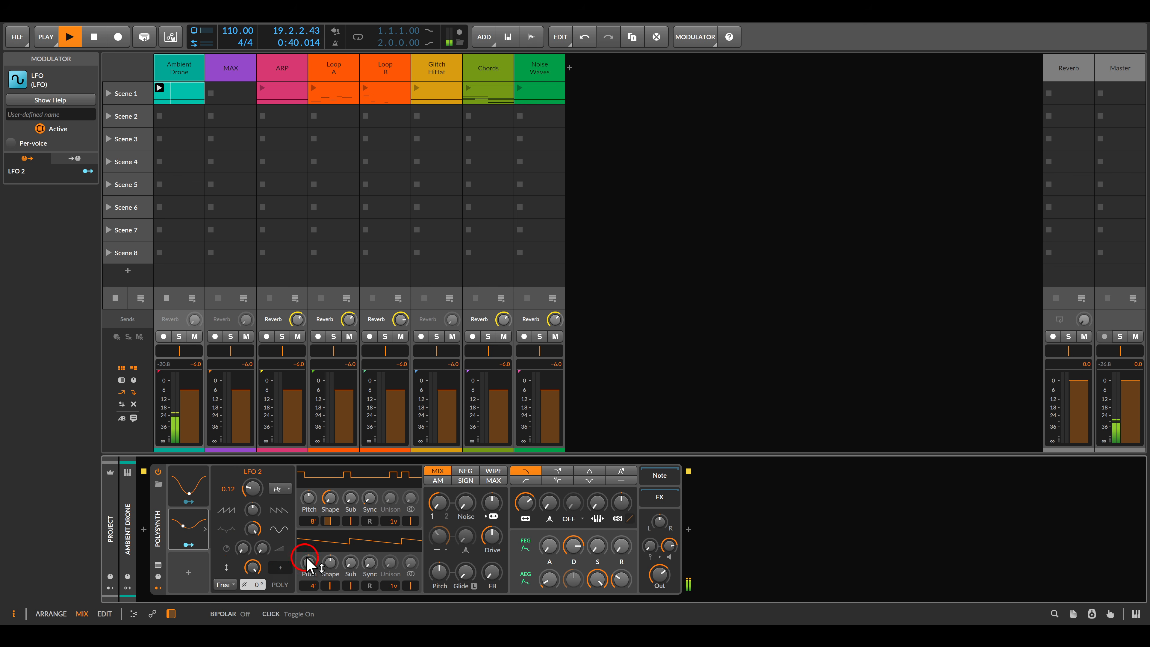
click(359, 512)
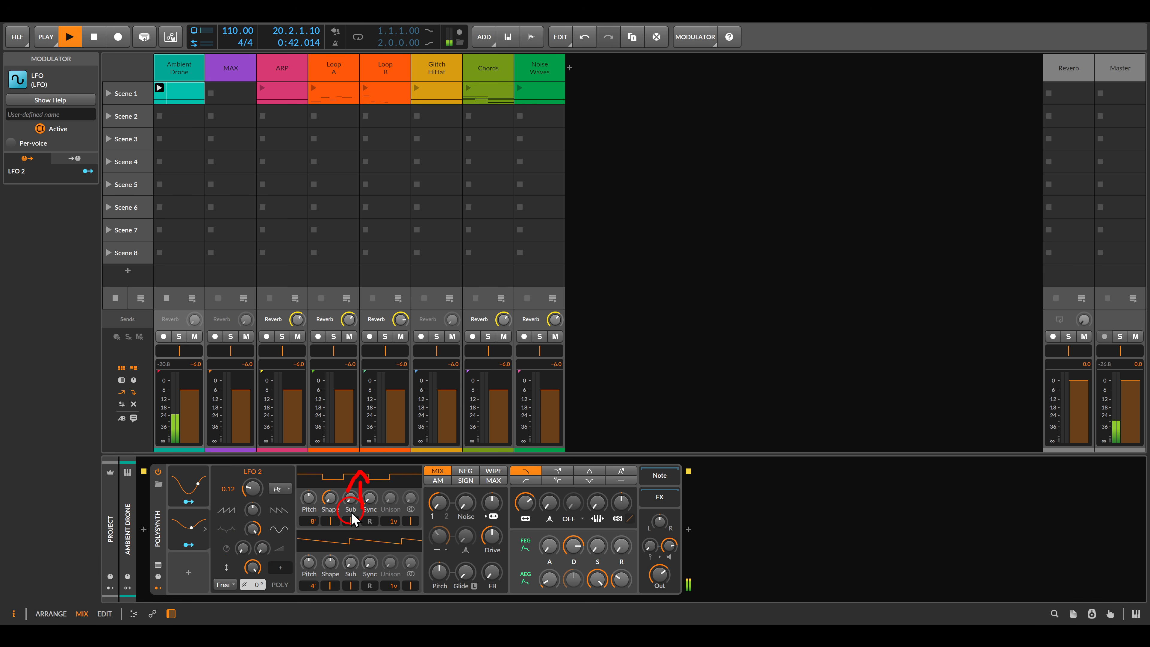
drag(250, 484, 250, 490)
Step: Route LFO 2 to oscillator 1's sync with a modulation amount of 5.100
click(188, 545)
drag(370, 503, 370, 496)
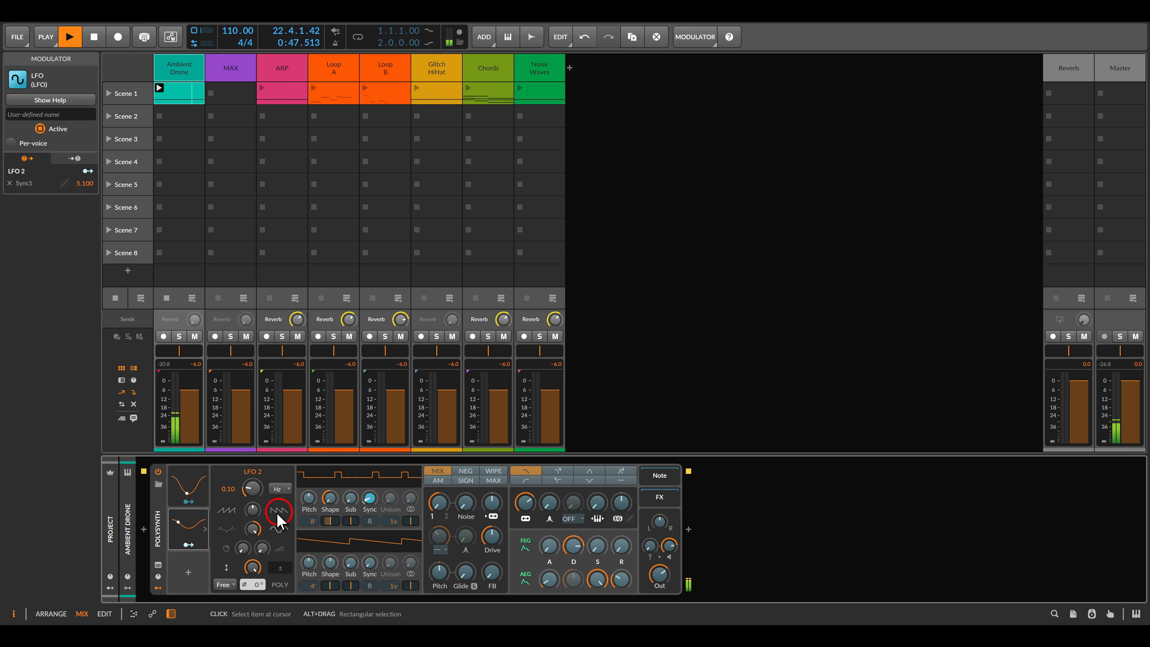
click(189, 544)
click(319, 533)
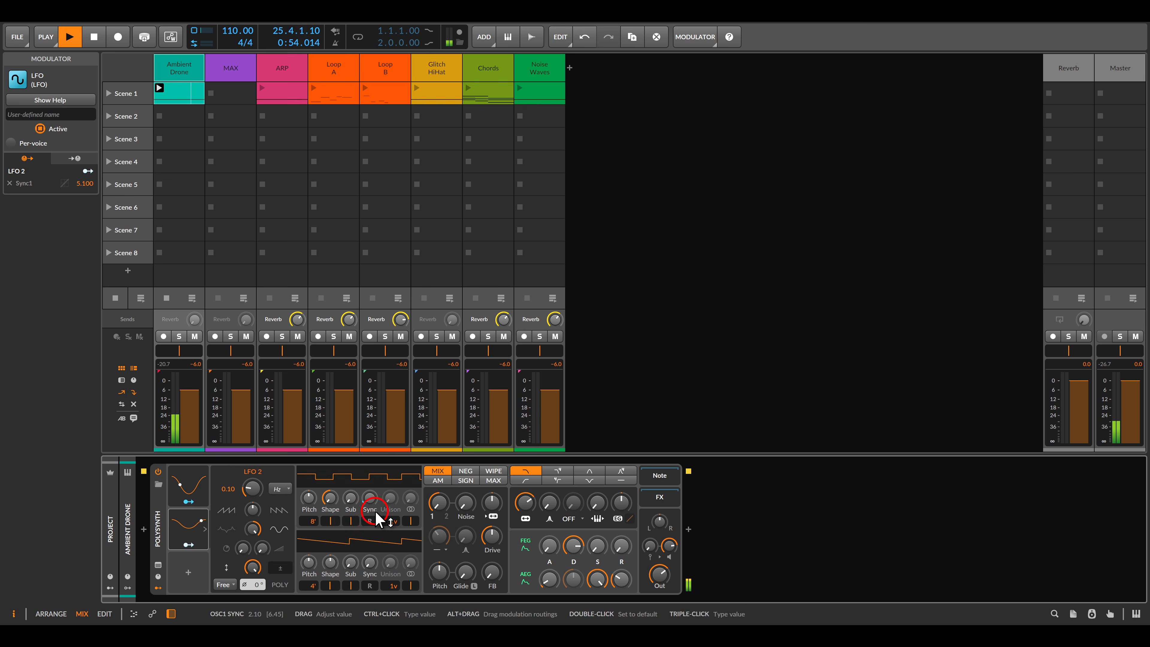
click(401, 511)
click(435, 539)
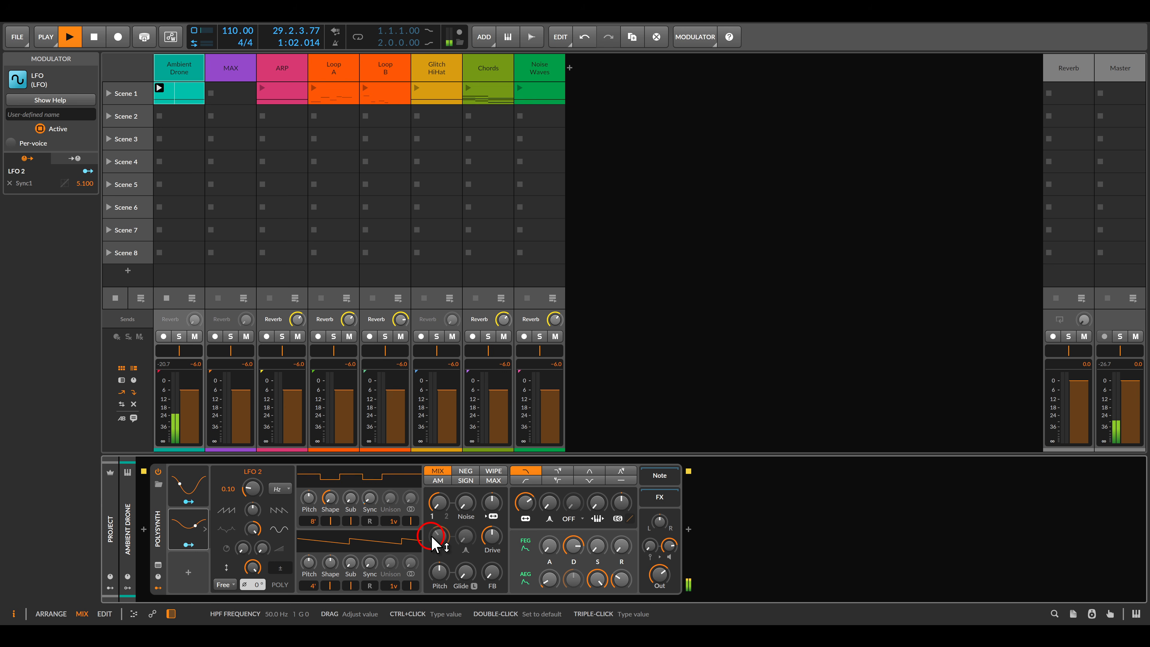
Step: Give oscillator 1 five unison voices with a spread of about 19 cents, and raise its unison stereo width
click(392, 520)
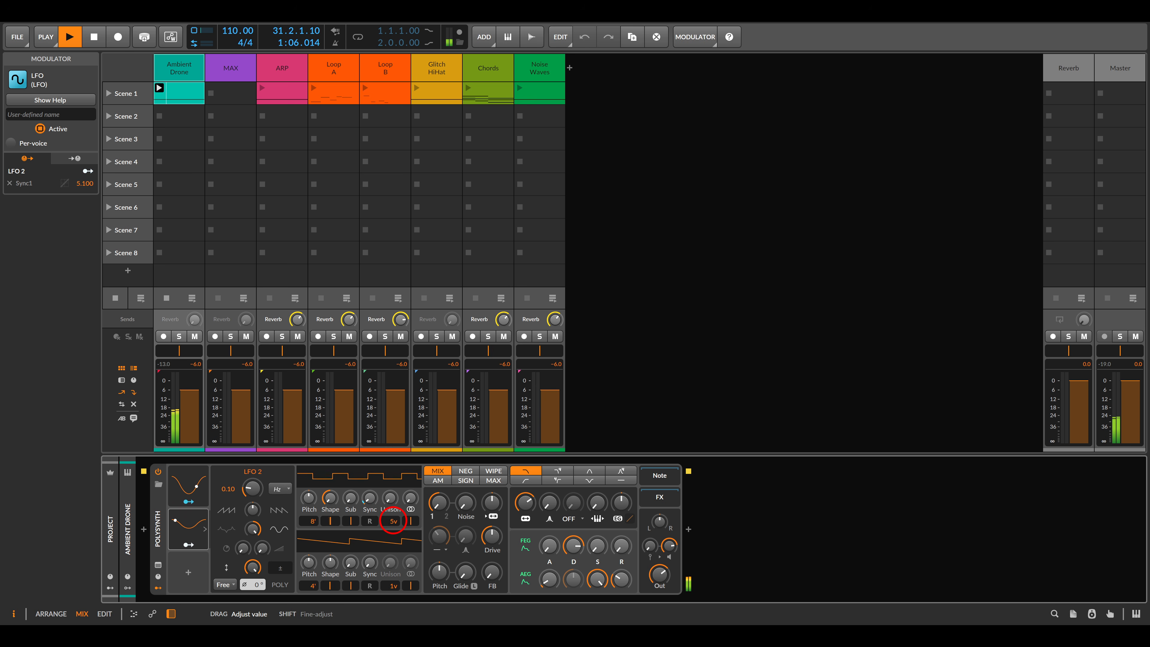
click(390, 502)
drag(393, 499, 392, 498)
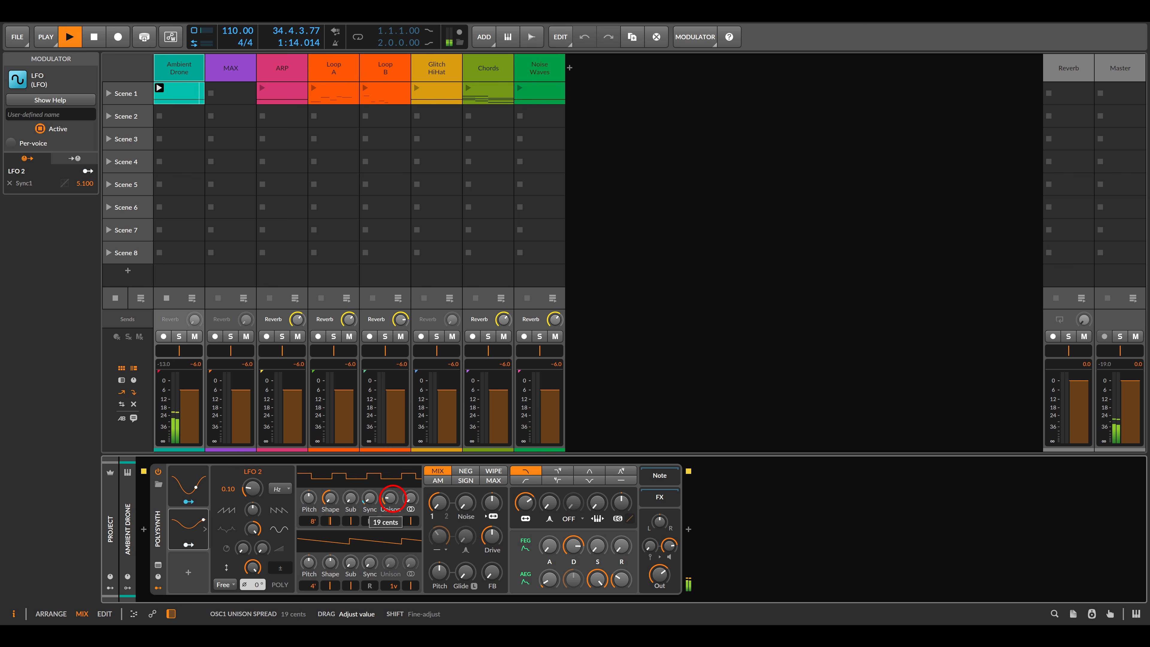
drag(392, 499, 476, 526)
click(413, 496)
click(455, 520)
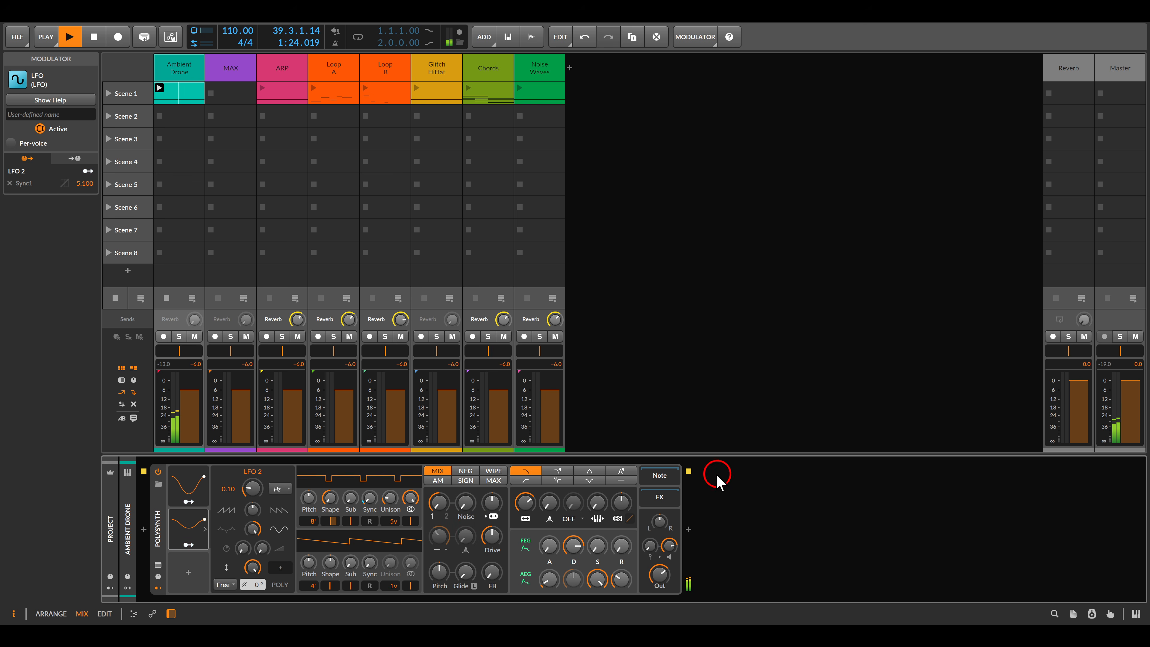
Step: Move the oscillator mix fully to oscillator 2 and shape oscillator 2's waveform into a pulse
click(742, 414)
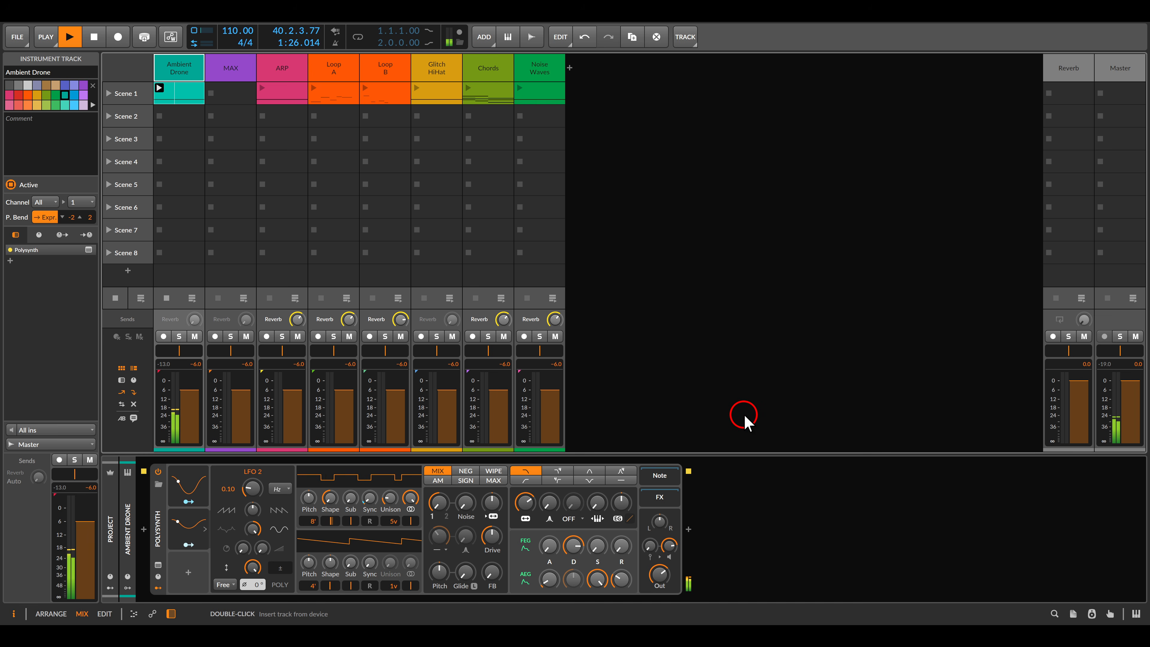
key(space)
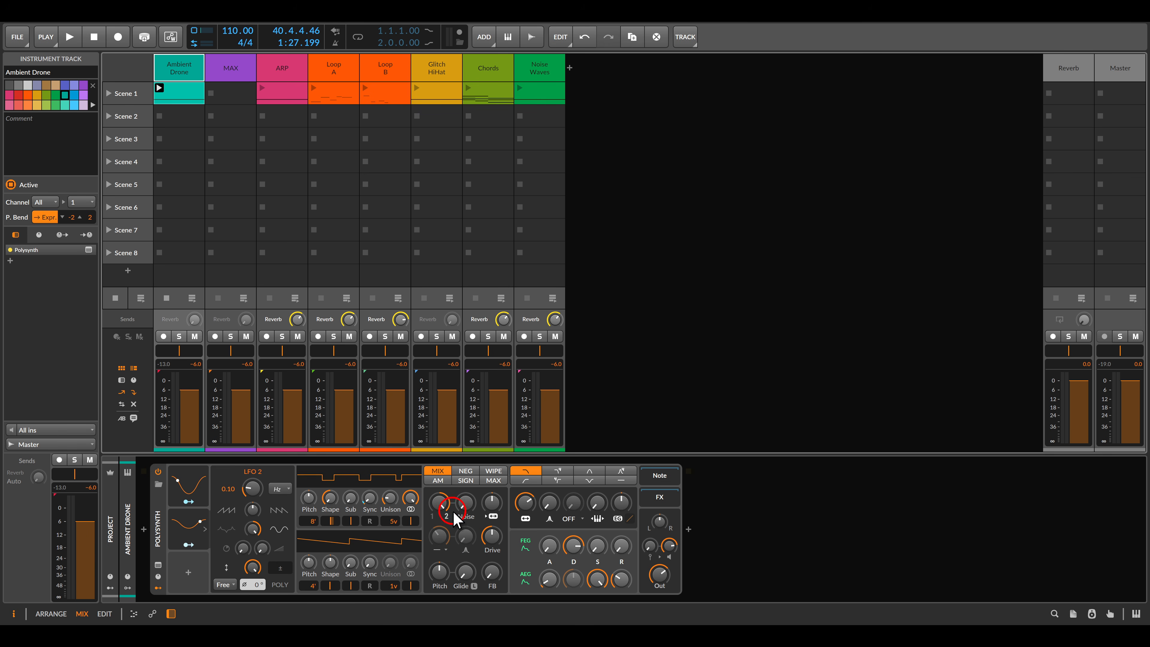
drag(489, 535, 490, 528)
key(space)
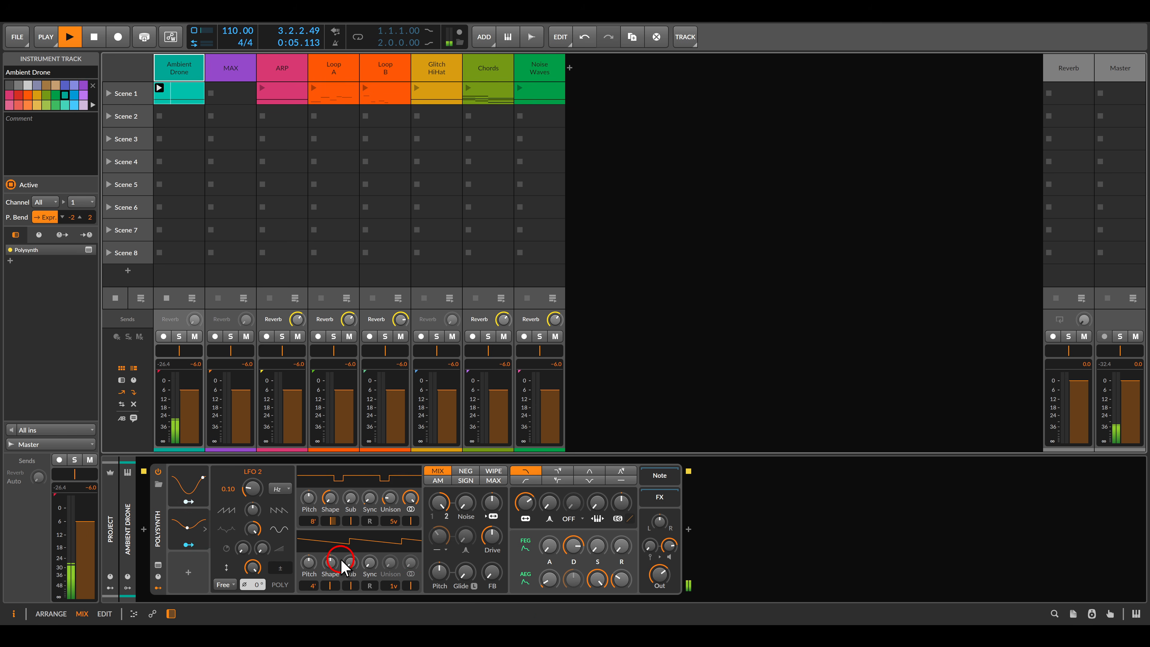
mouse_move(330, 564)
mouse_down()
mouse_move(330, 589)
mouse_move(329, 565)
mouse_up()
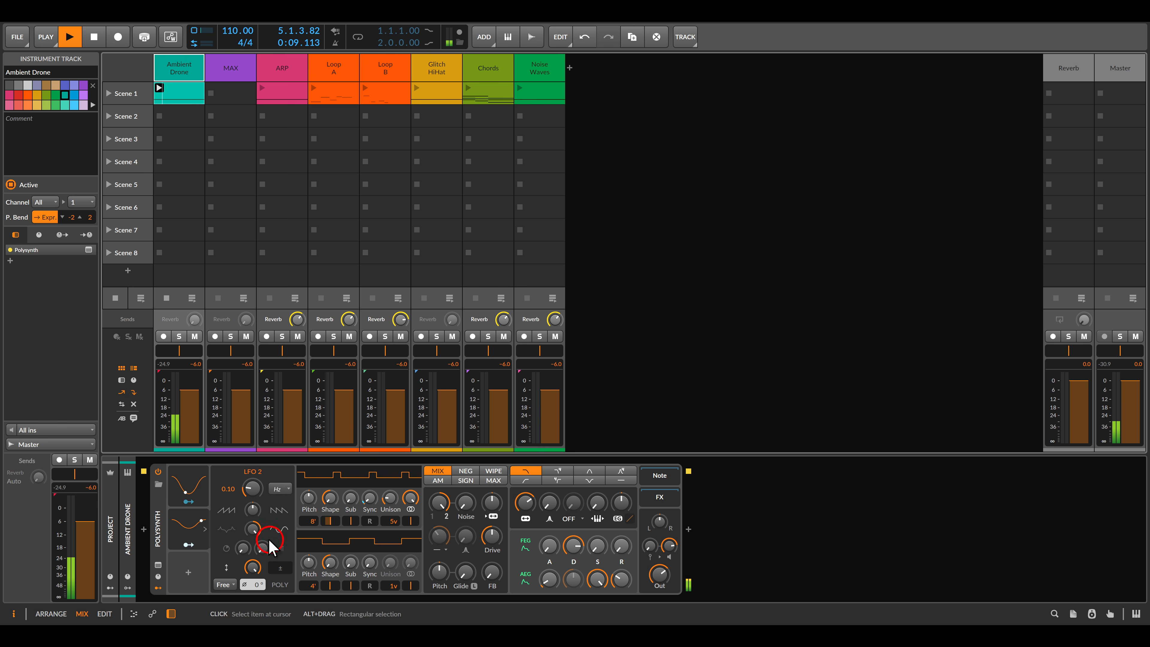
Step: Duplicate LFO 1 as a third LFO, set its rate to 0.05, and route it to oscillator 2's pulse width by 0.405
drag(192, 487, 185, 571)
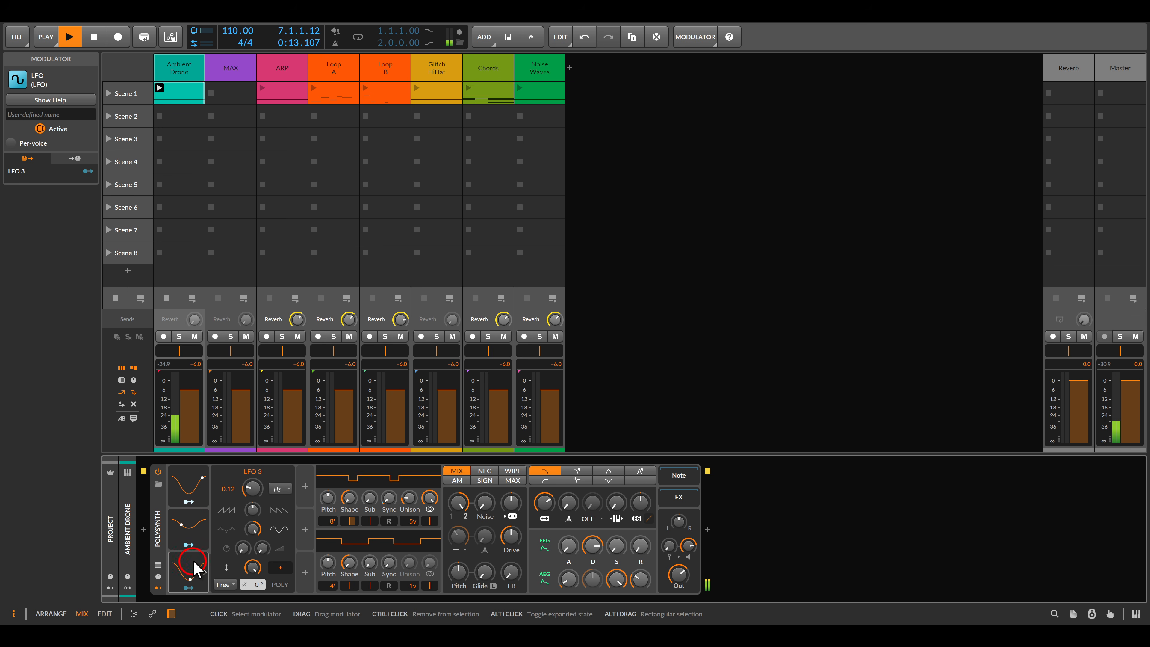
drag(252, 489, 252, 494)
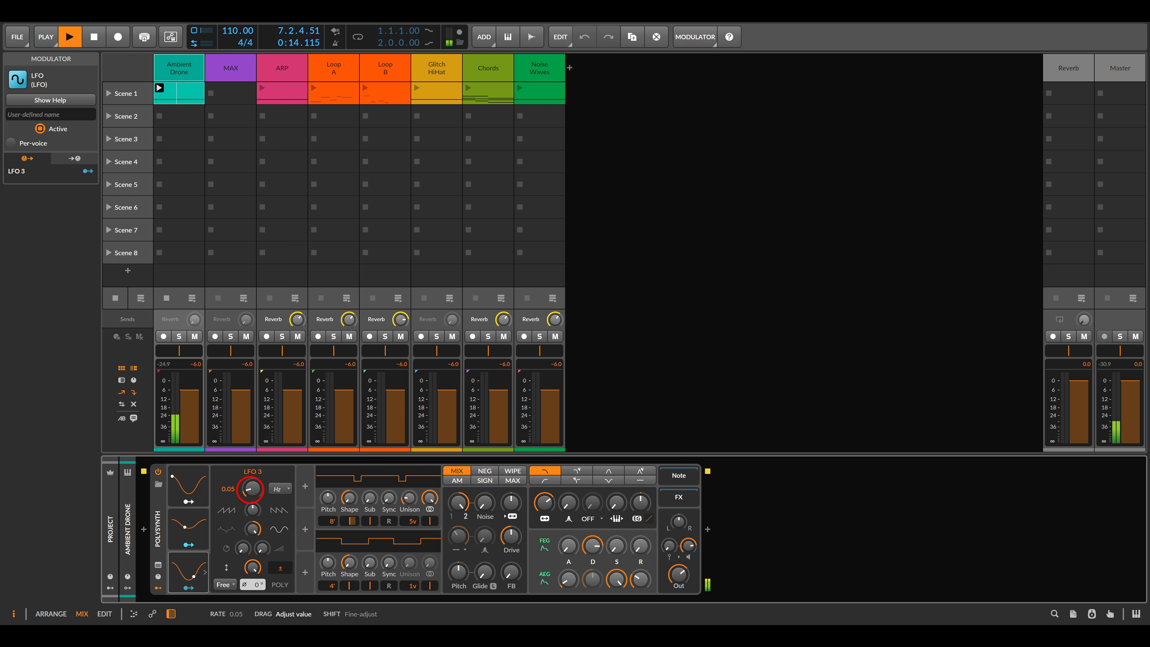
click(189, 587)
drag(347, 589, 352, 587)
click(198, 589)
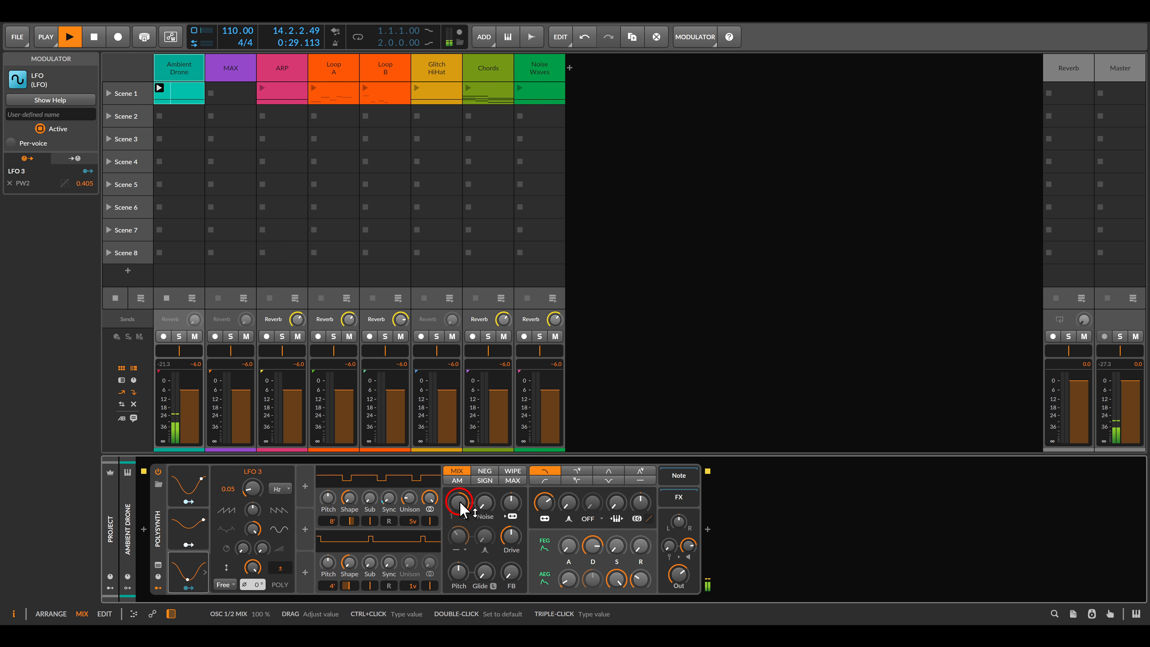
Step: Switch the oscillator blend mode to AM and raise the oscillator 1/2 mix to 100 %
drag(461, 507, 460, 514)
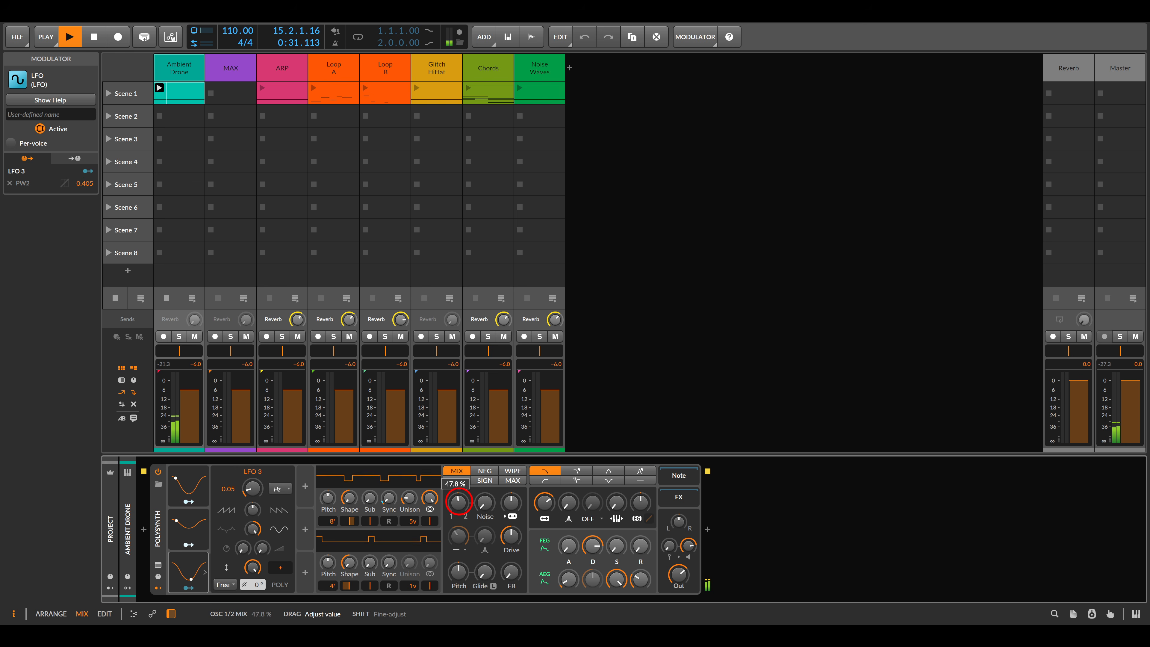
drag(458, 501, 459, 501)
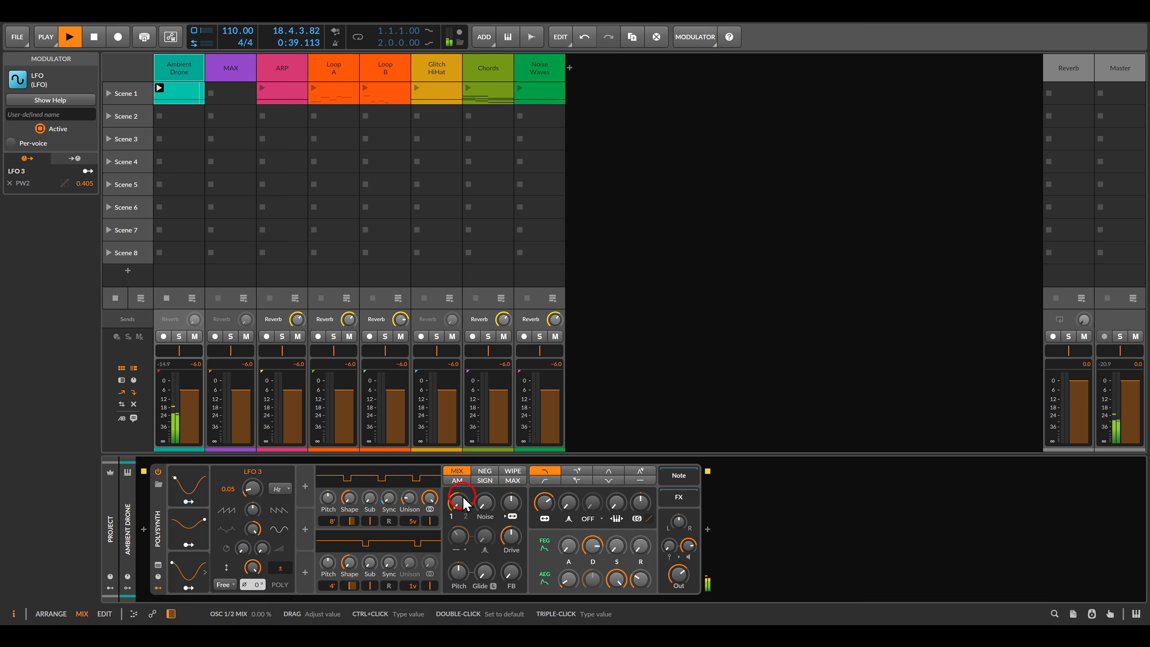
click(457, 480)
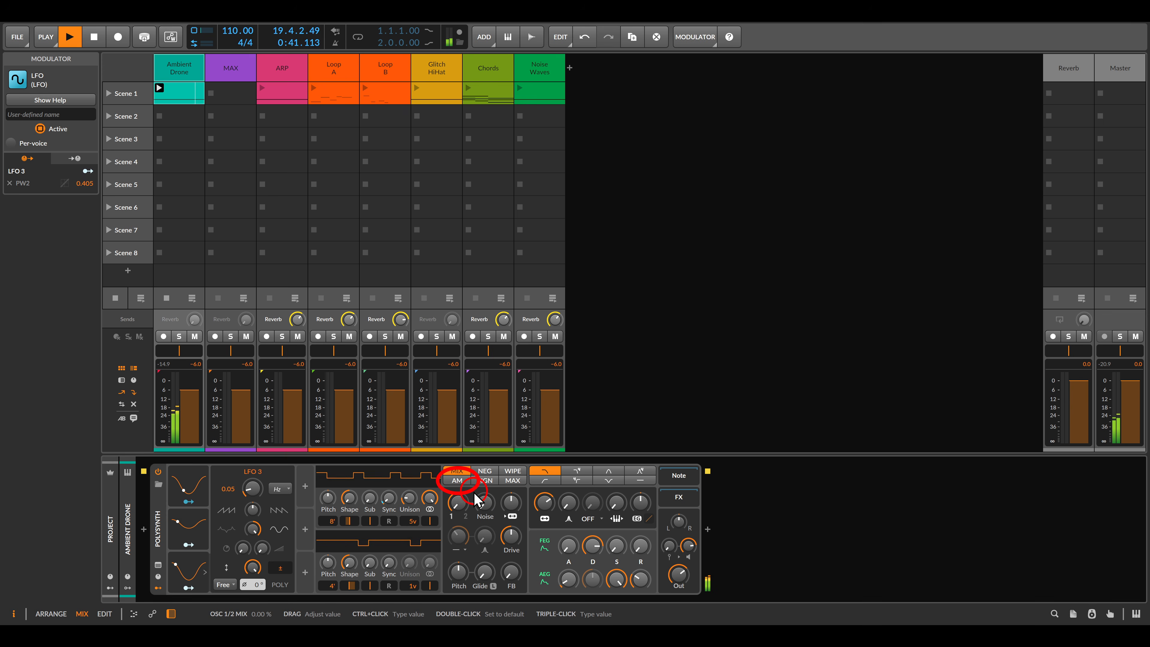
click(458, 480)
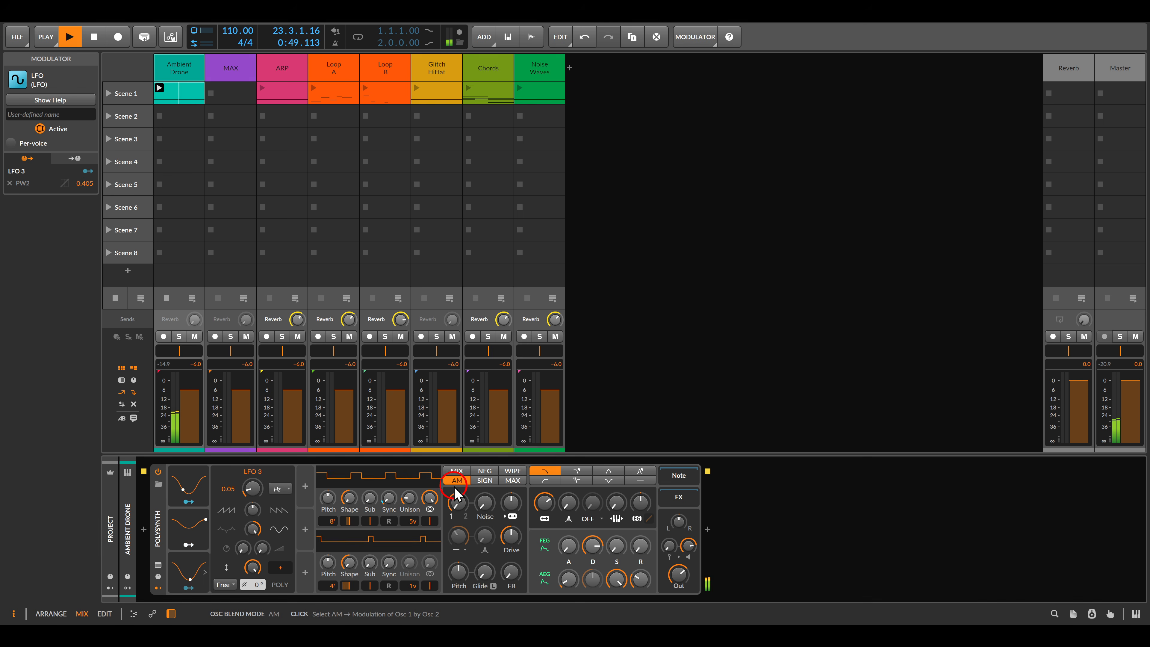
mouse_move(458, 502)
mouse_down()
mouse_move(481, 526)
mouse_move(457, 498)
mouse_up()
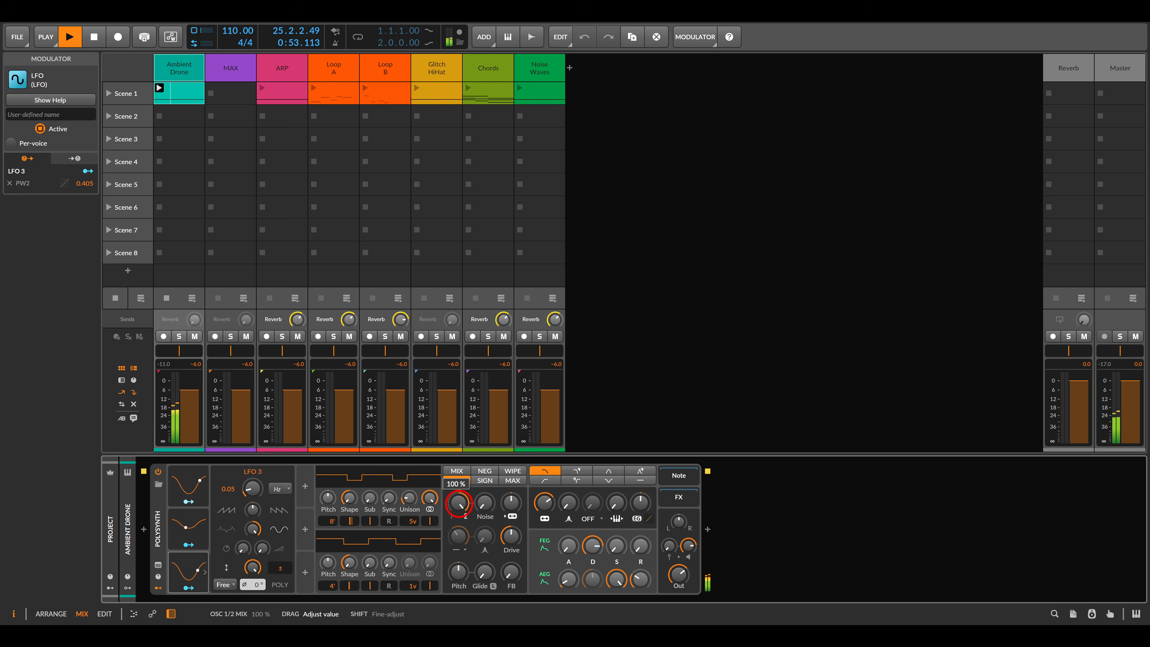
click(485, 516)
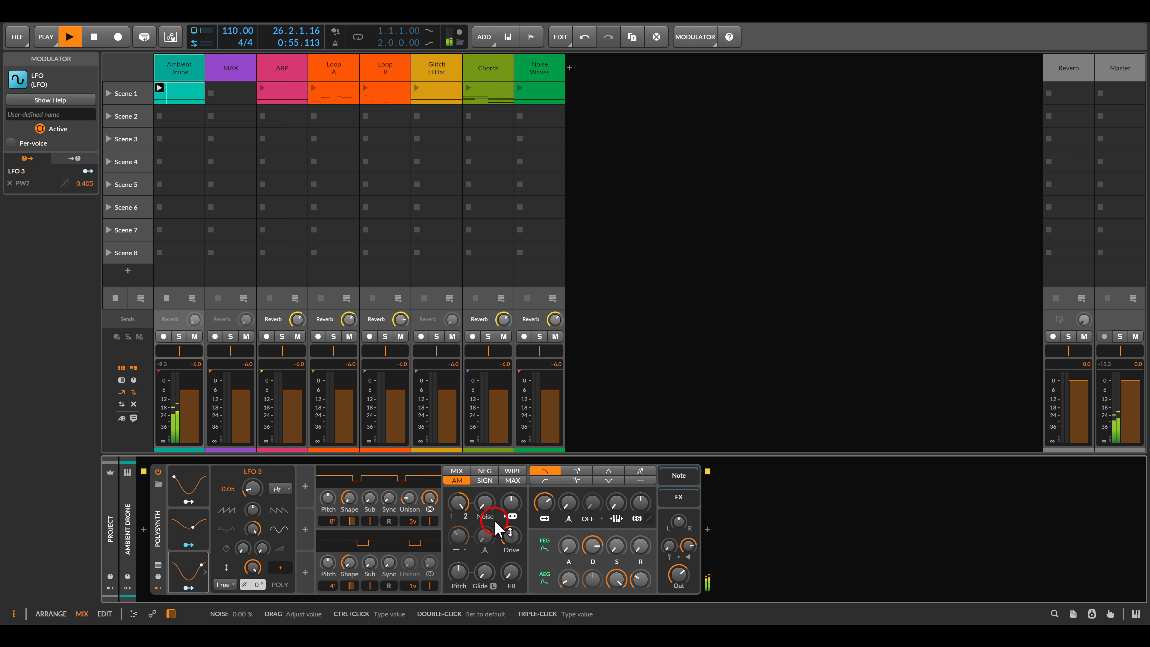
drag(510, 535, 510, 516)
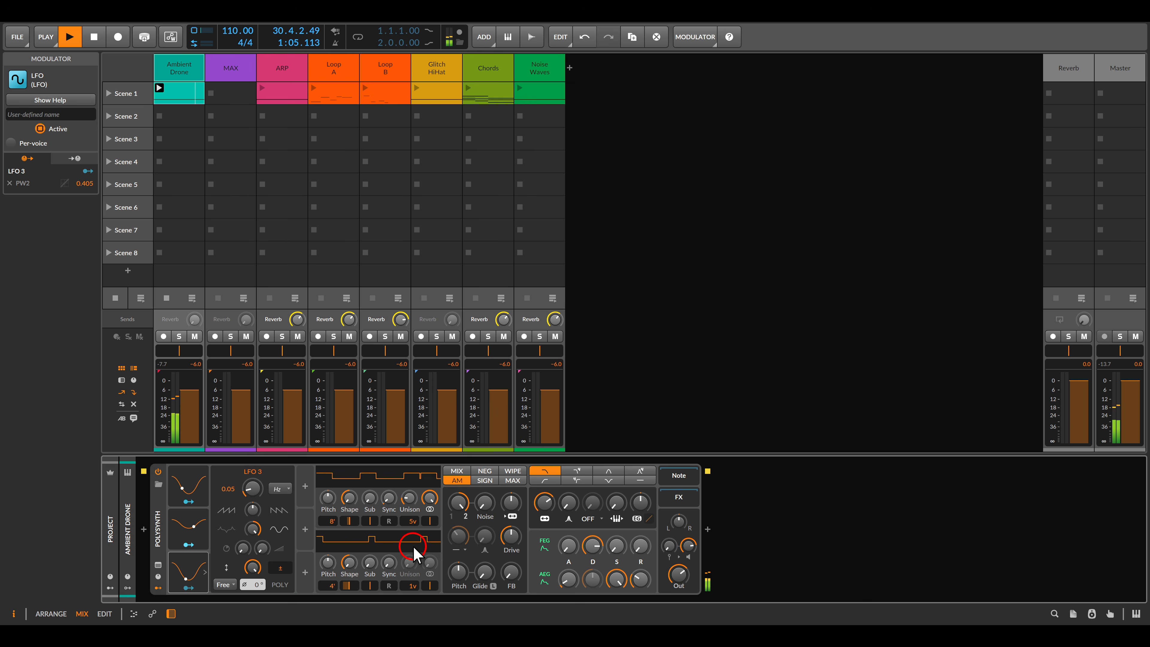
Step: Give oscillator 2 three unison voices with a spread of about 24 cents
click(411, 585)
drag(411, 585, 410, 543)
click(409, 561)
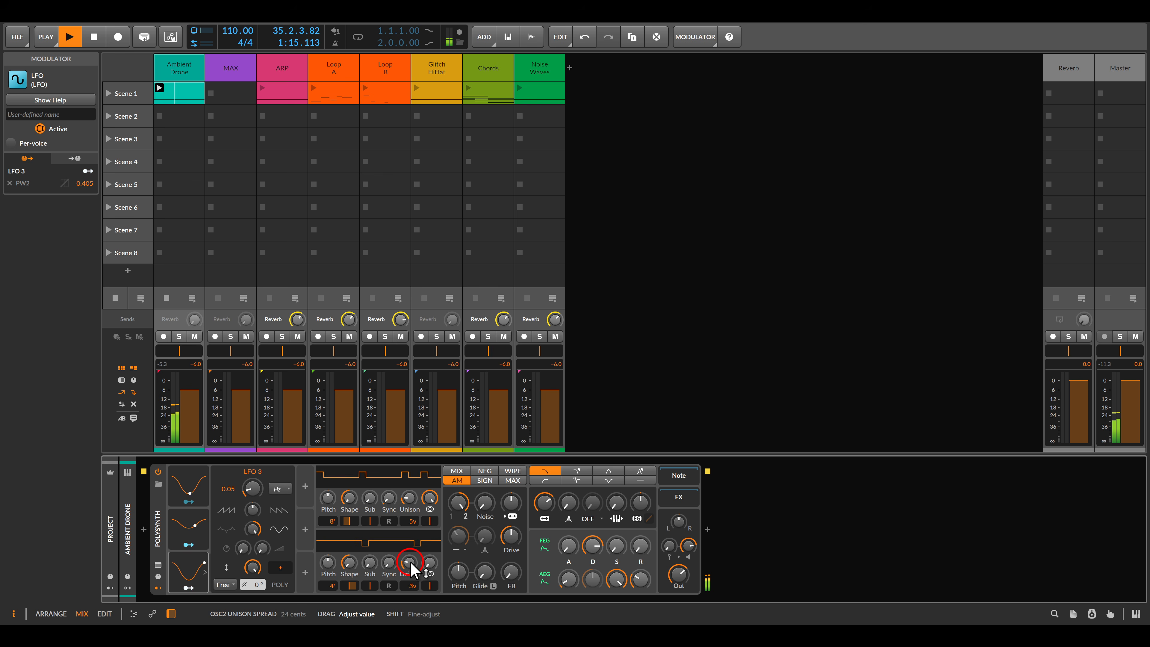
Step: Raise the Polysynth's noise level to about 62 %
click(552, 557)
drag(557, 564, 539, 558)
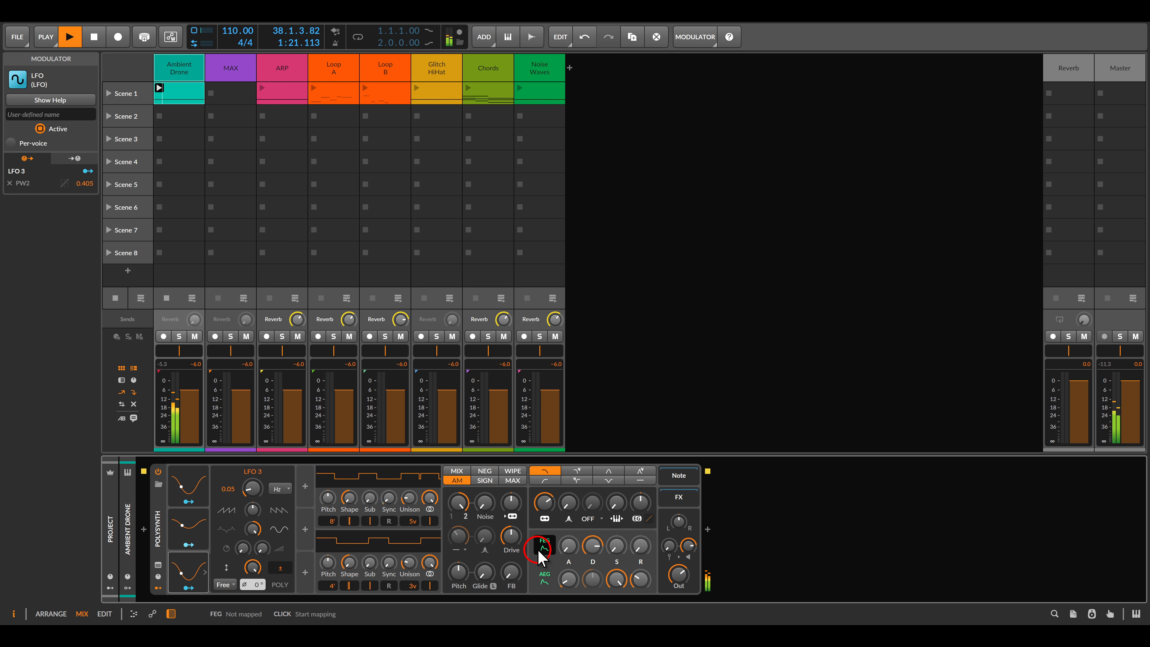
click(473, 500)
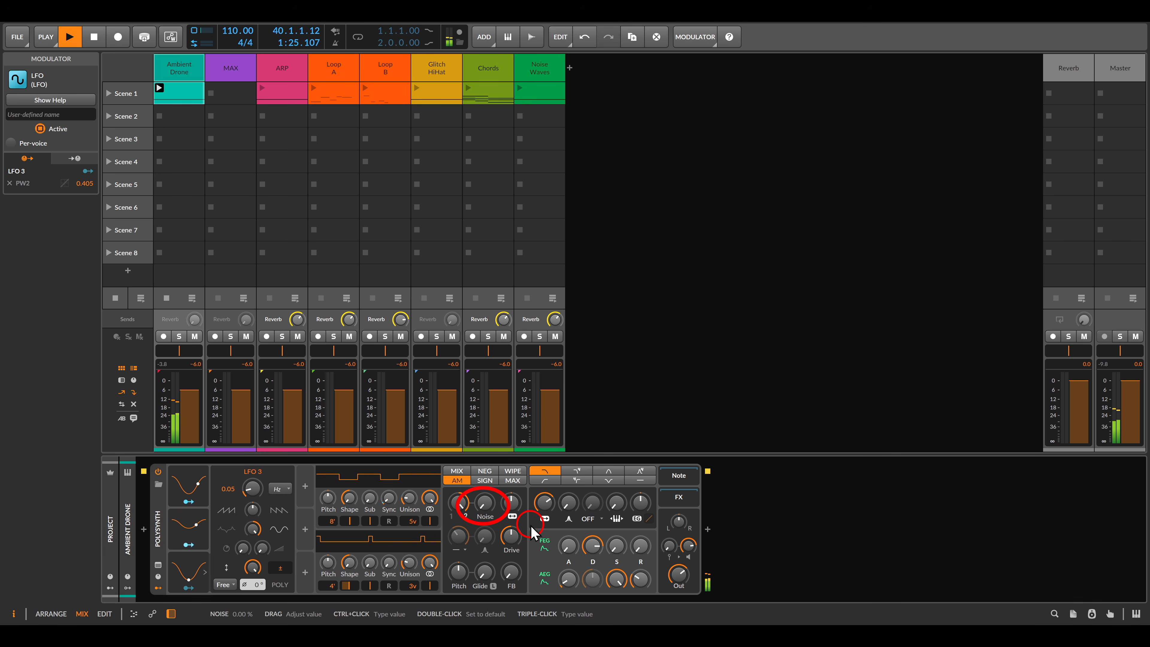
drag(484, 501, 484, 441)
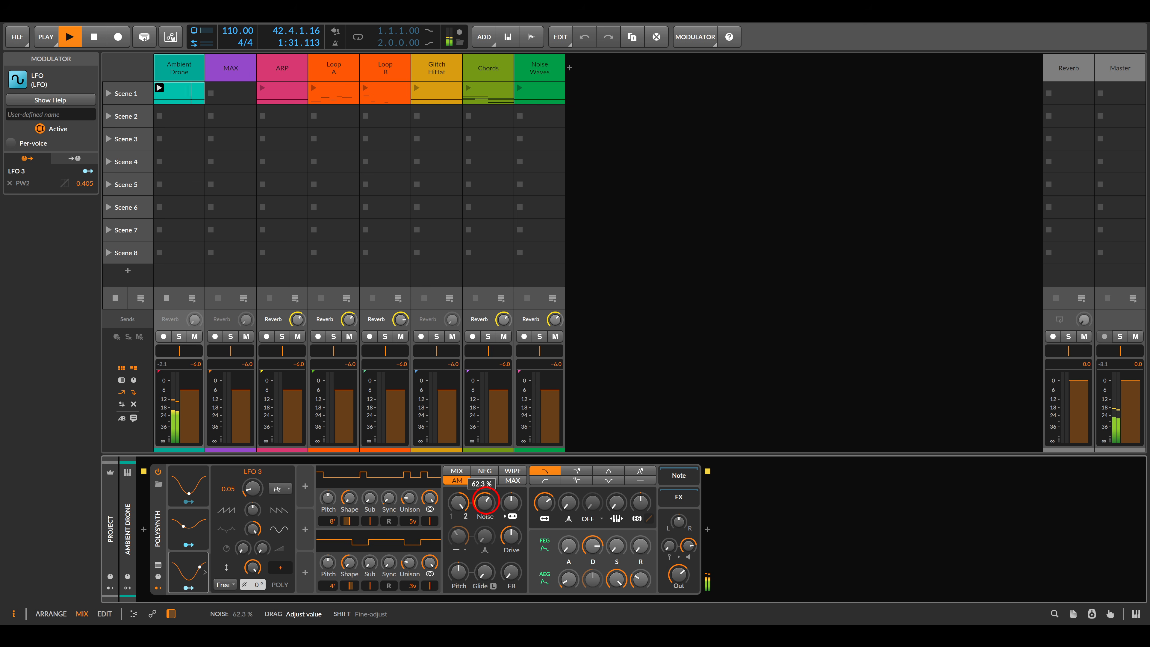
drag(485, 501, 485, 502)
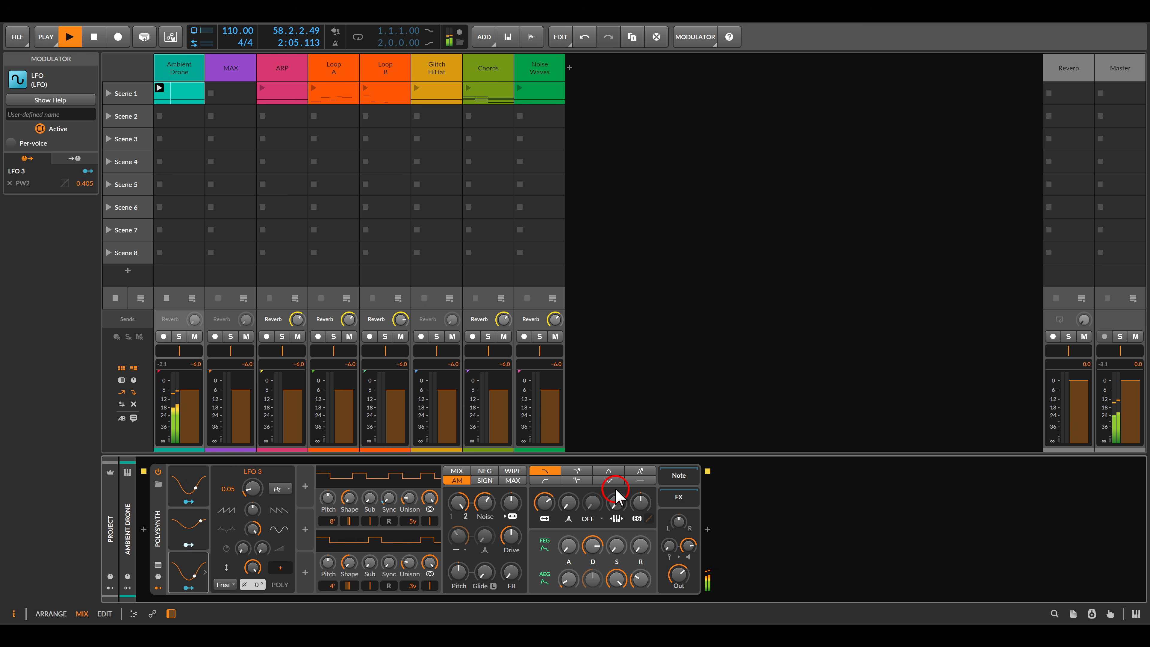
Step: Change the filter type to band-reject and set its frequency to about 695 Hz
click(609, 481)
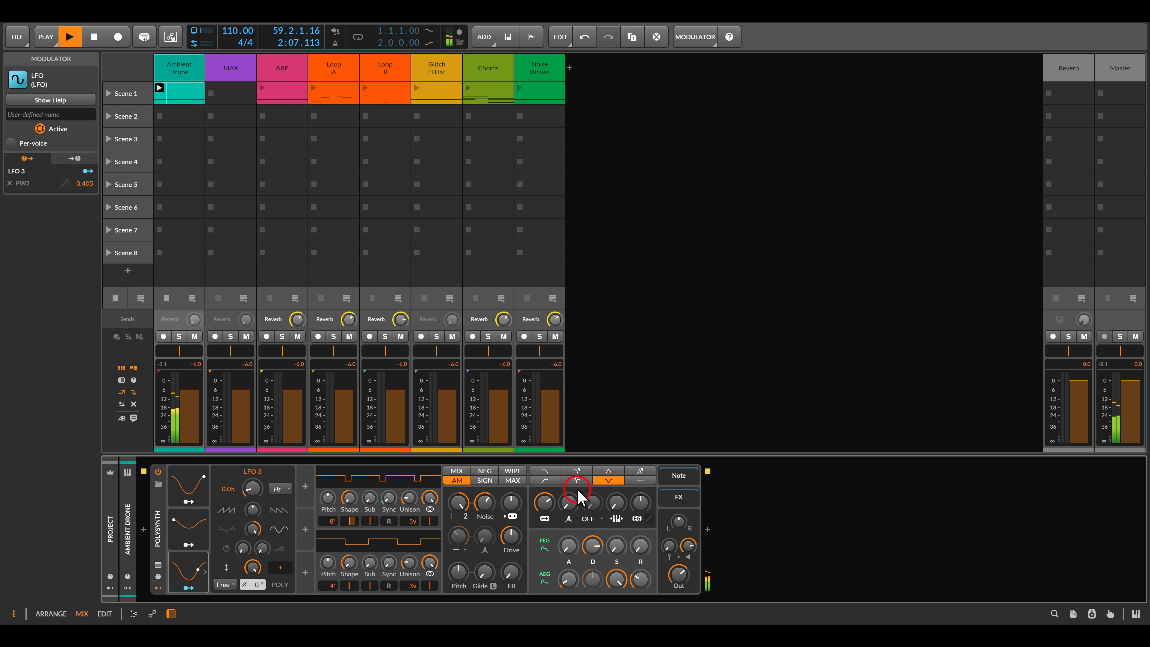
mouse_move(543, 501)
scroll(543, 502, up, 10)
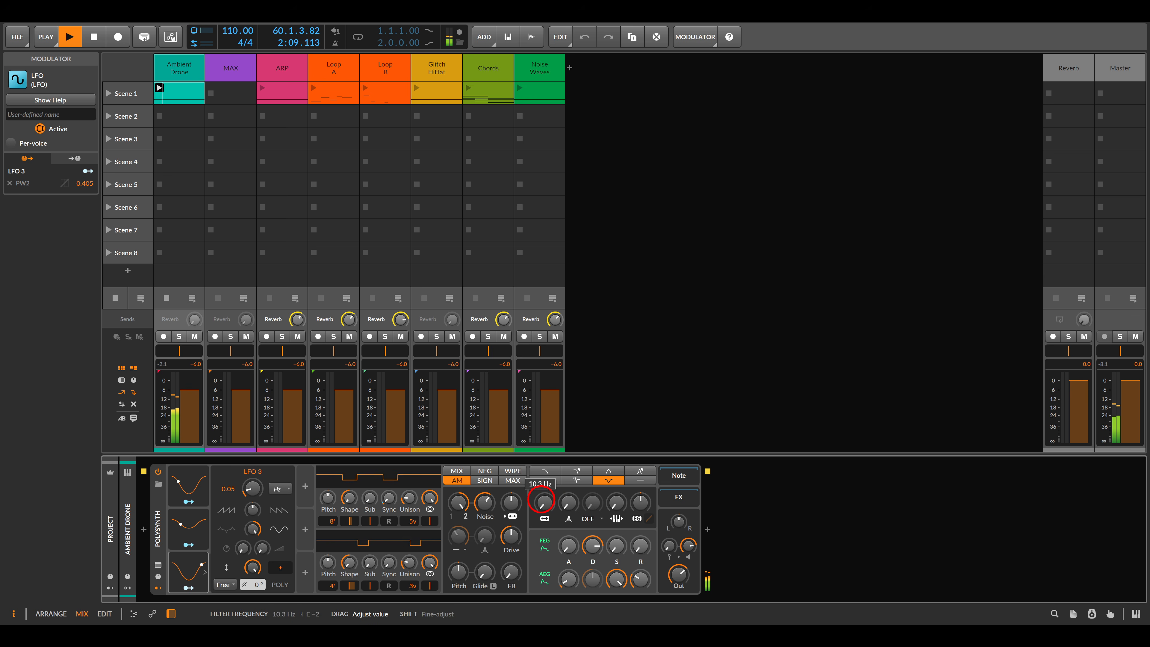
scroll(543, 501, down, 20)
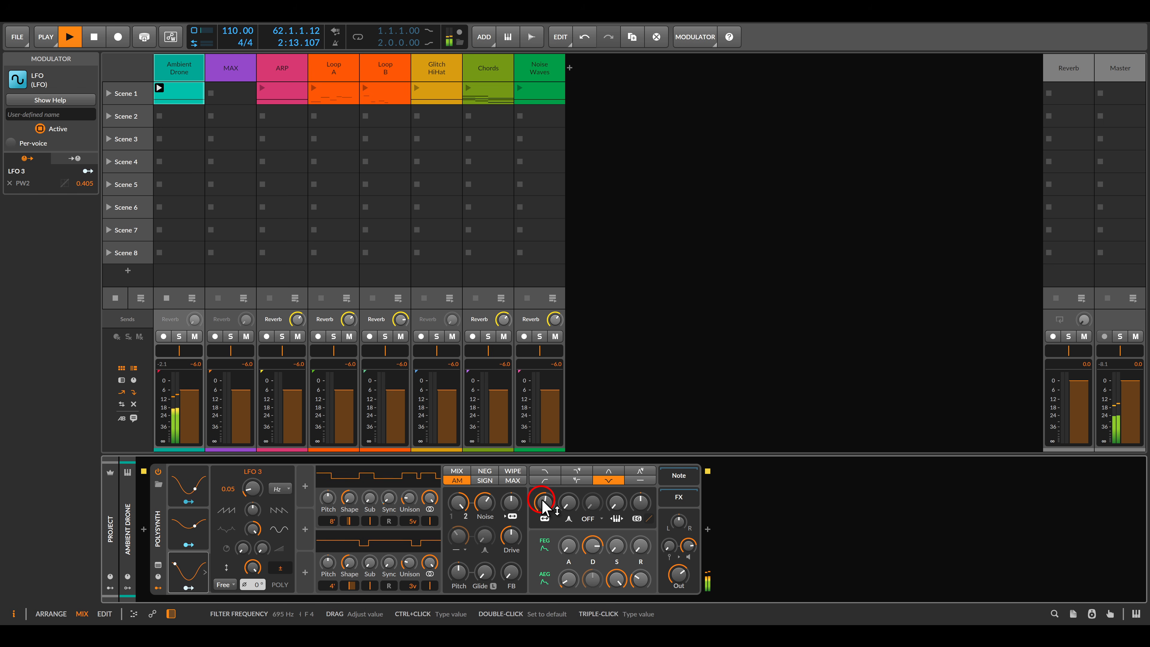
Step: Duplicate LFO 3 as a fourth LFO, set its rate to 0.08, and route it to the filter frequency by 57.25
drag(192, 568, 307, 483)
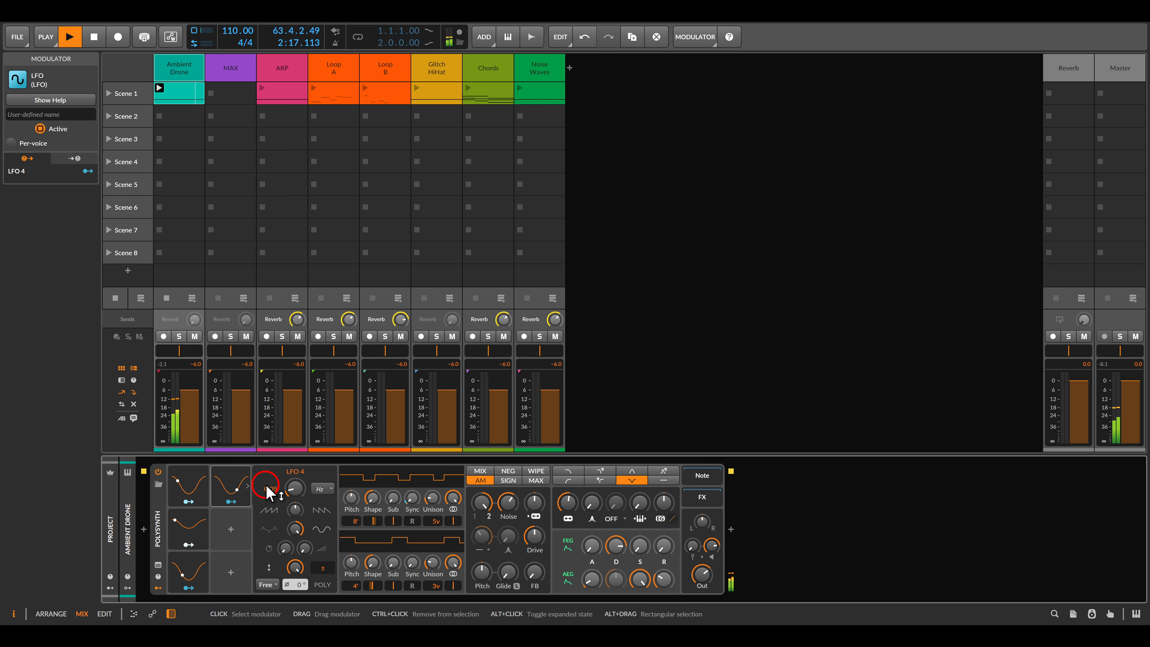
scroll(294, 488, up, 3)
click(230, 501)
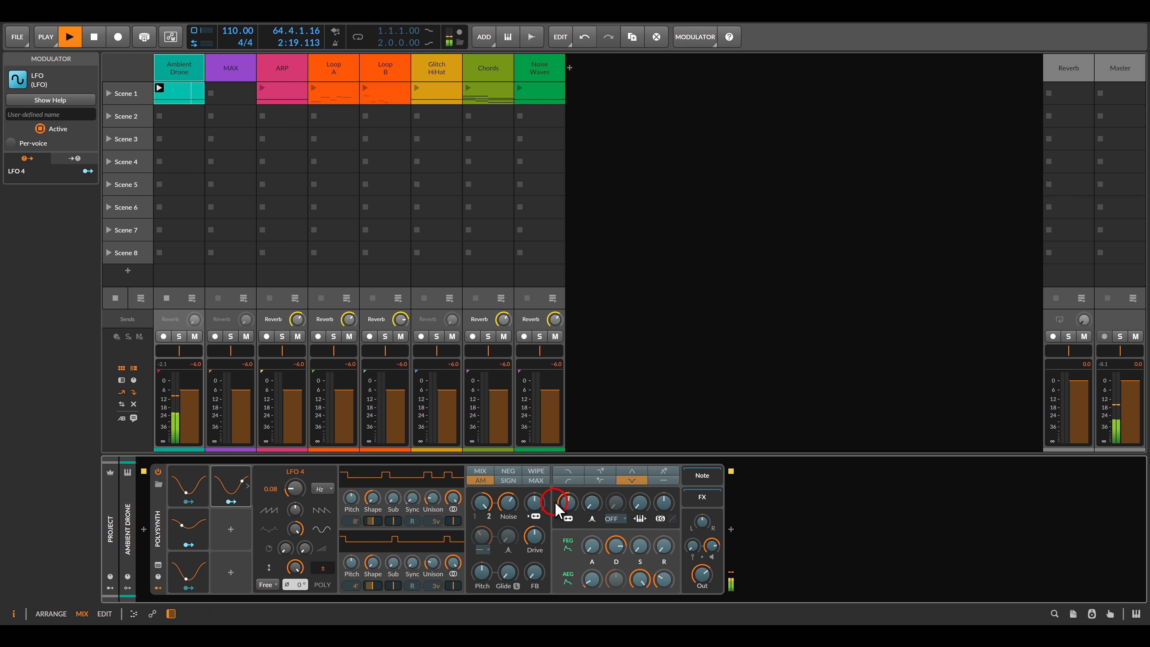
drag(565, 503, 560, 503)
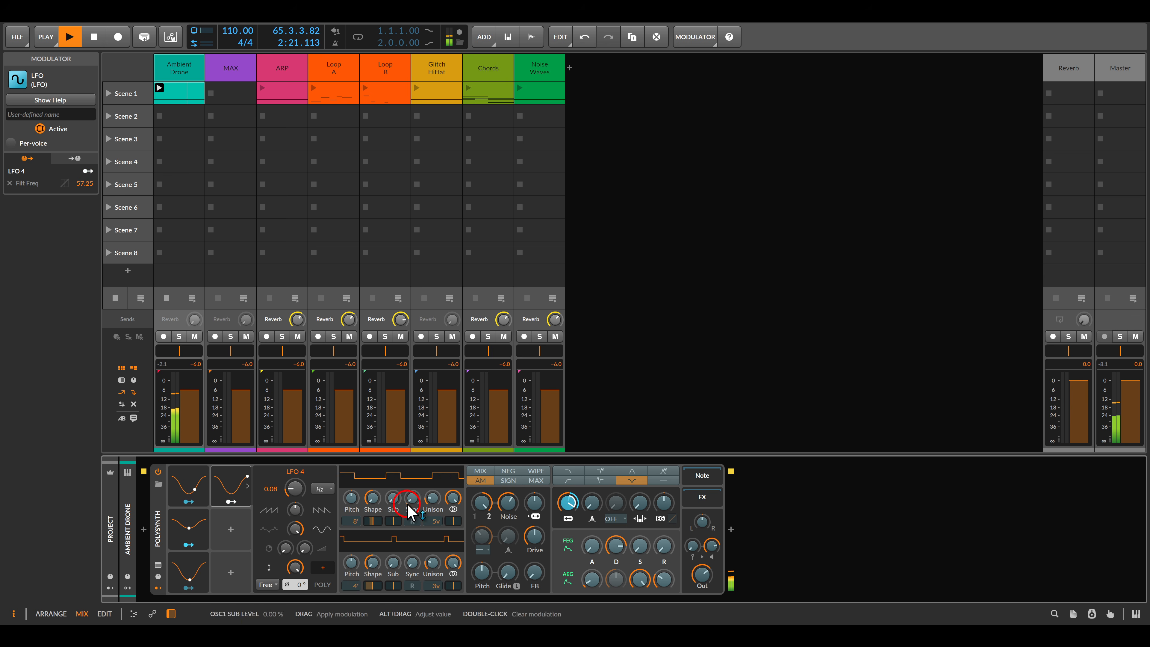
click(239, 498)
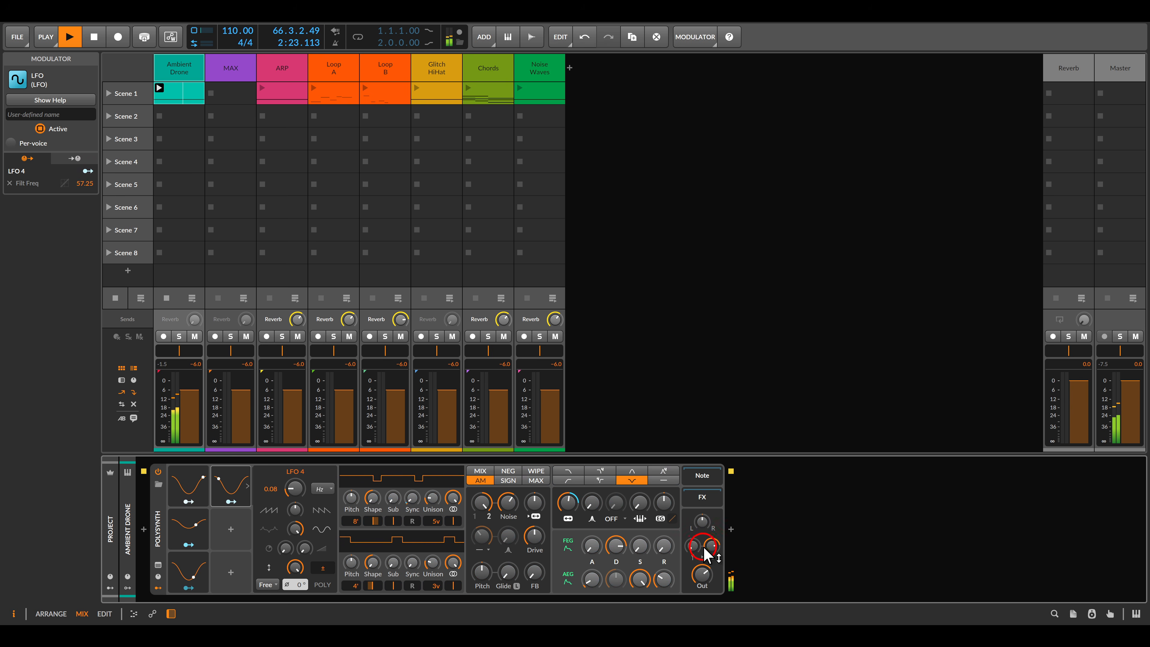
Step: Enable the Polysynth's high-pass filter ahead of the main filter and raise its cutoff frequency above 50 Hz
drag(709, 546, 709, 545)
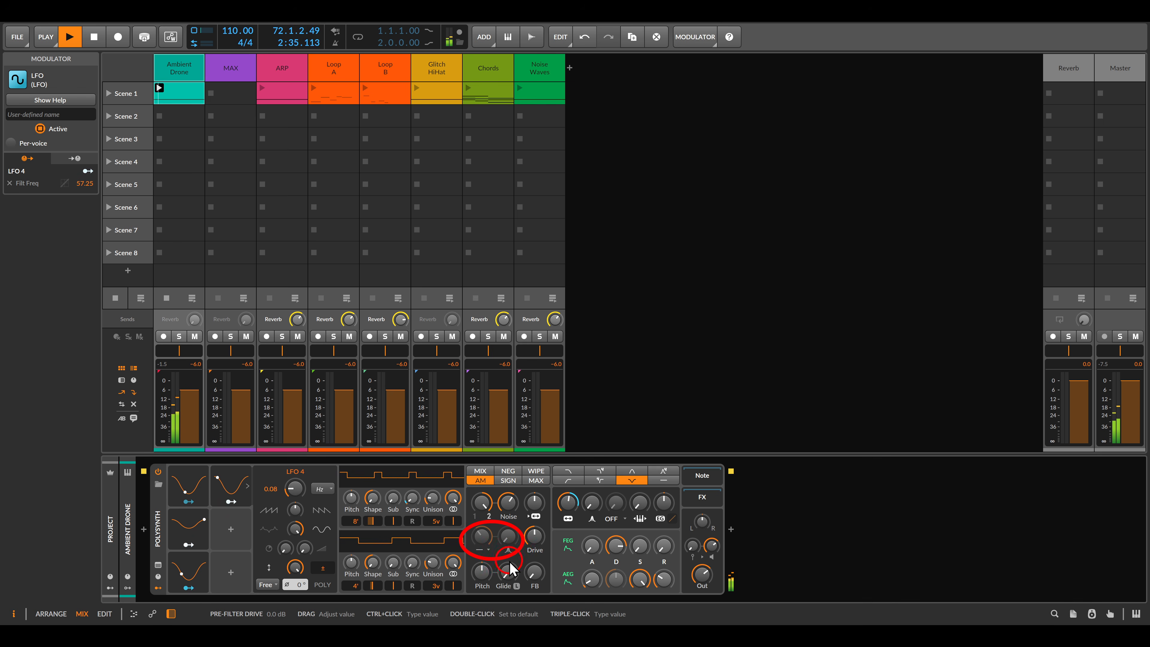
click(483, 548)
click(510, 575)
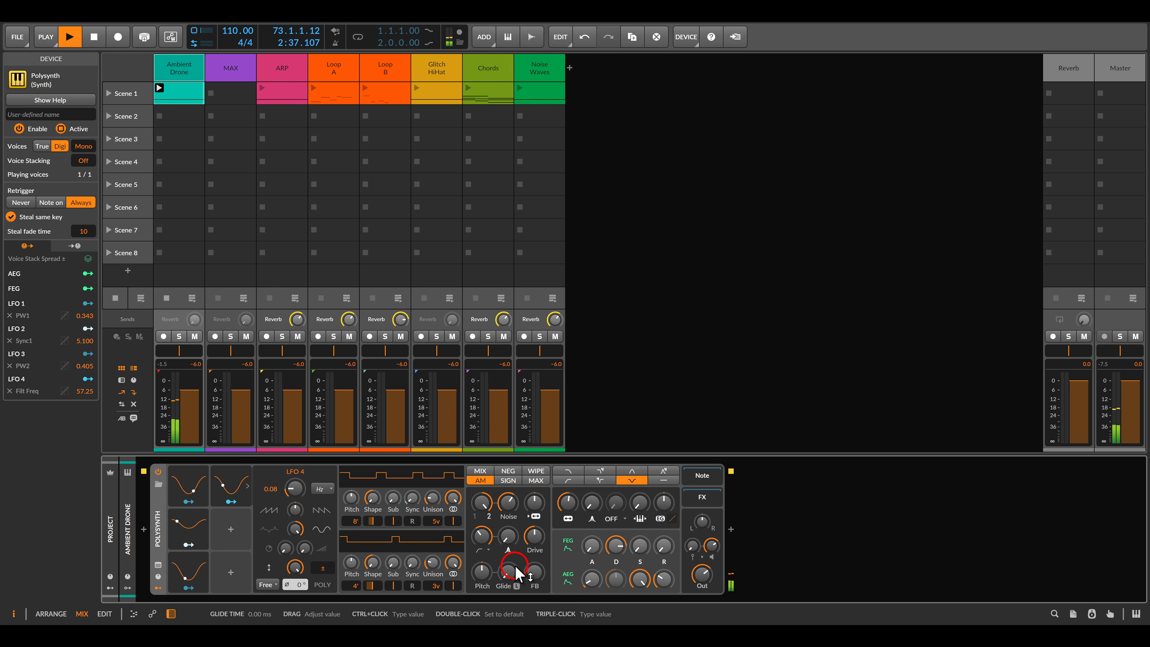
click(481, 536)
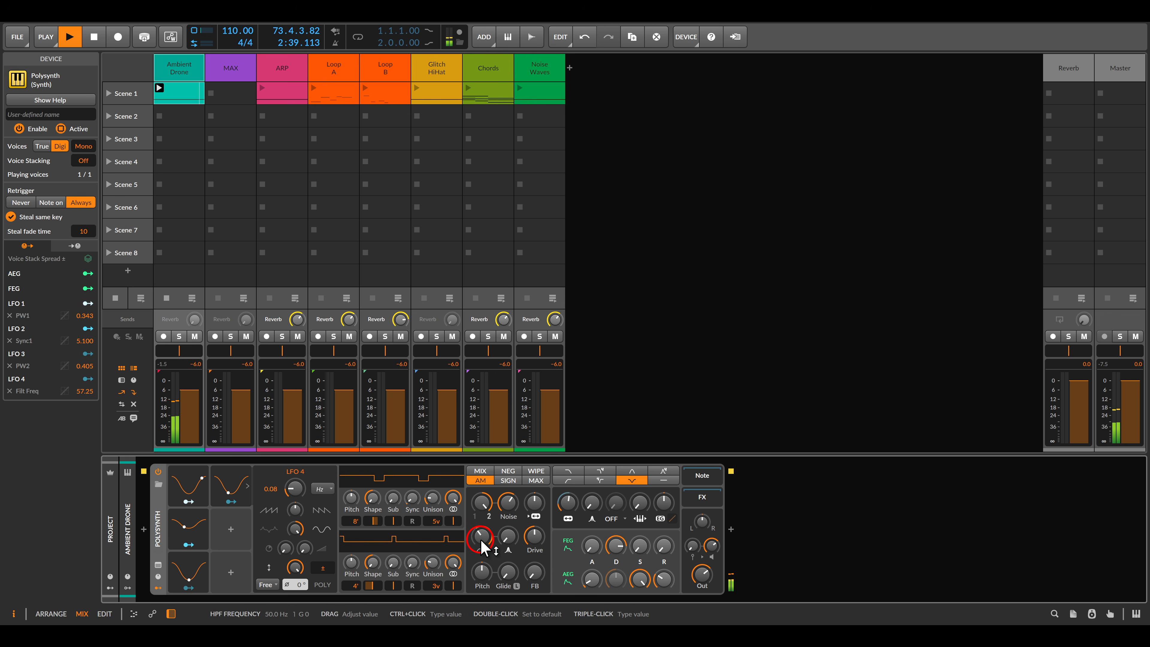
drag(480, 536, 480, 528)
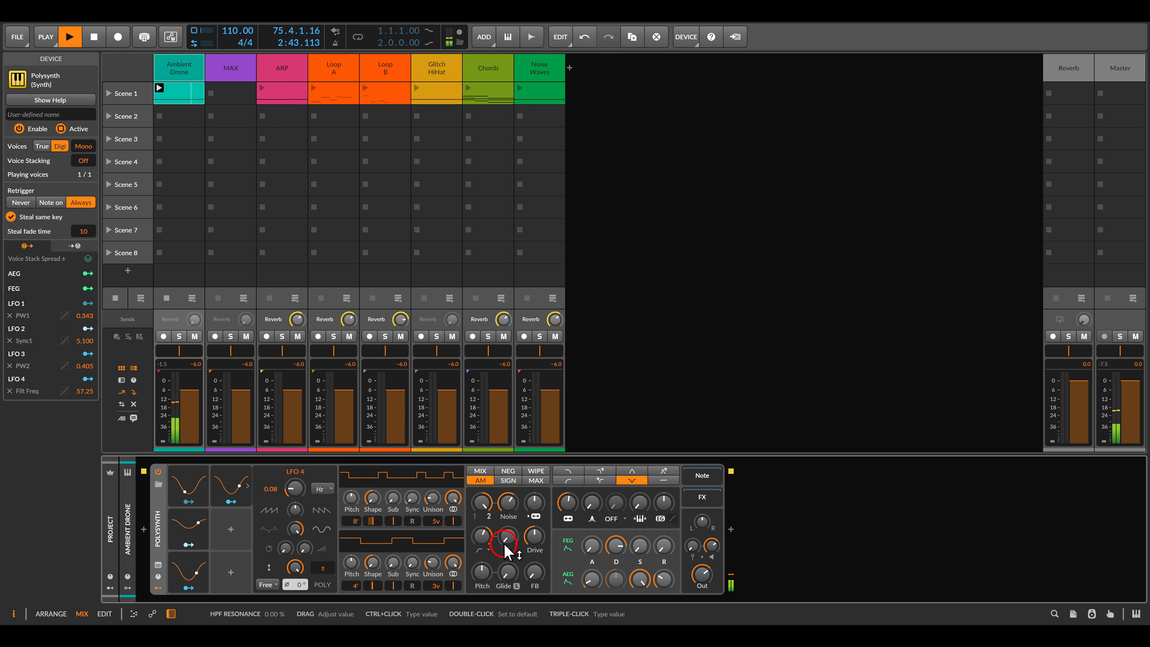
click(571, 545)
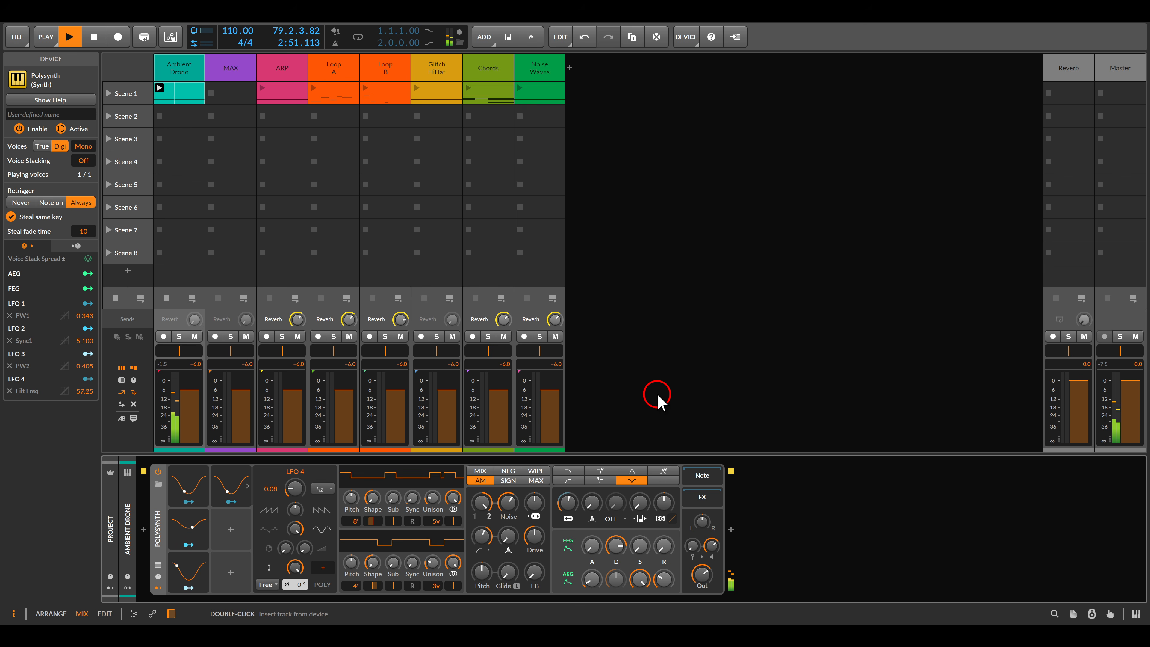
Step: Group the Polysynth into an Instrument Layer and add a second layer containing a new Polysynth
key(space)
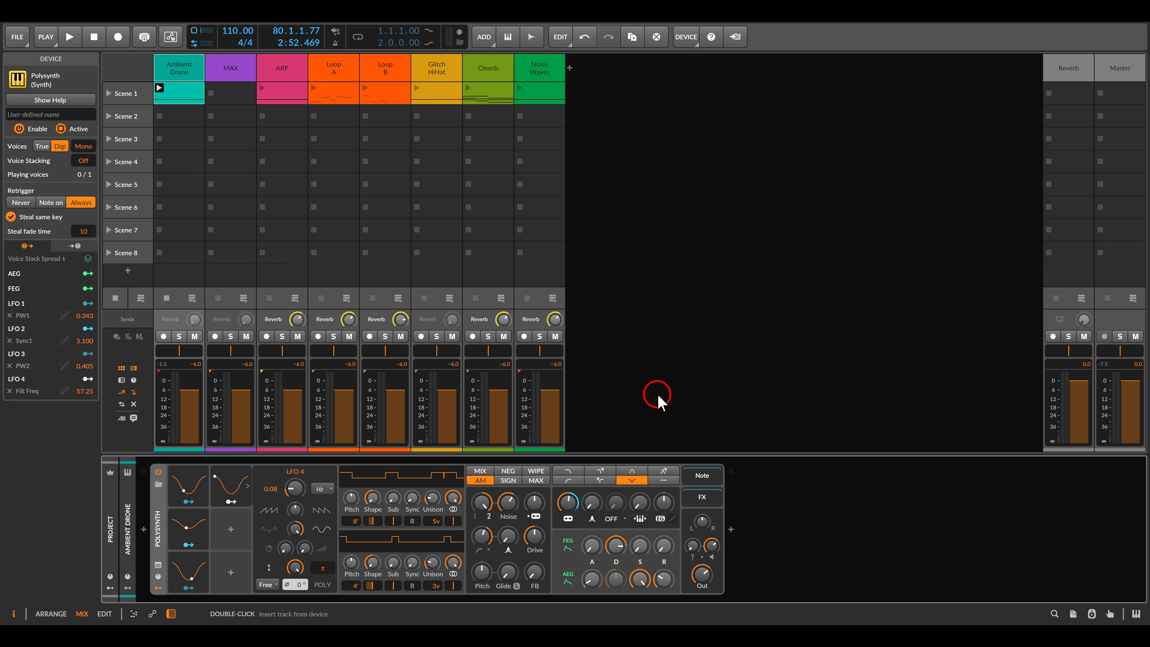
right_click(162, 521)
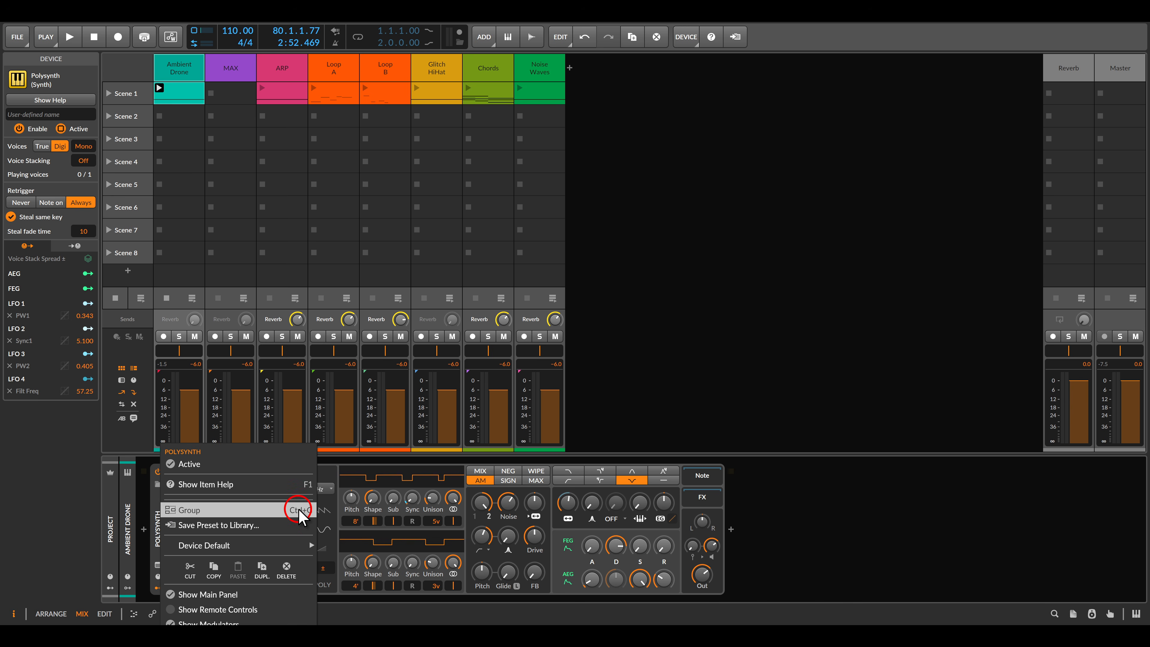
click(256, 509)
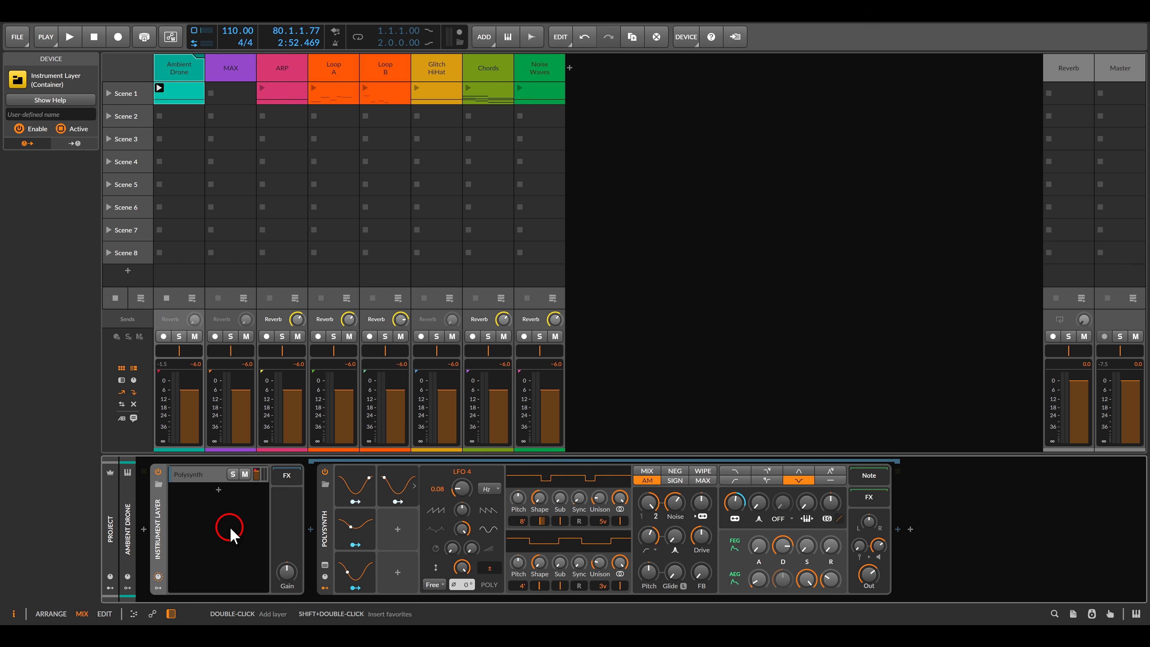
double_click(236, 534)
double_click(509, 194)
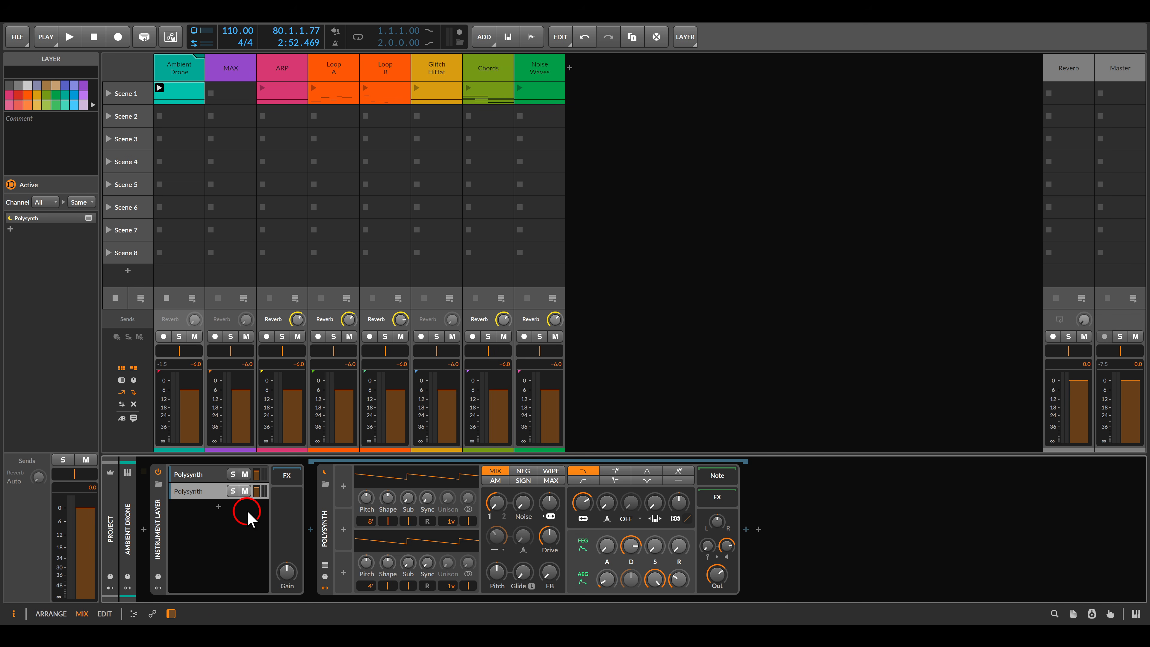
Step: With the second Polysynth layer soloed, shape oscillator 2 into a pulse wave and set the oscillator 1/2 mix to about 51.3%
click(233, 491)
mouse_move(335, 462)
mouse_down()
mouse_move(526, 484)
mouse_move(529, 500)
mouse_up()
mouse_move(387, 562)
mouse_down()
mouse_move(388, 589)
mouse_move(387, 572)
mouse_up()
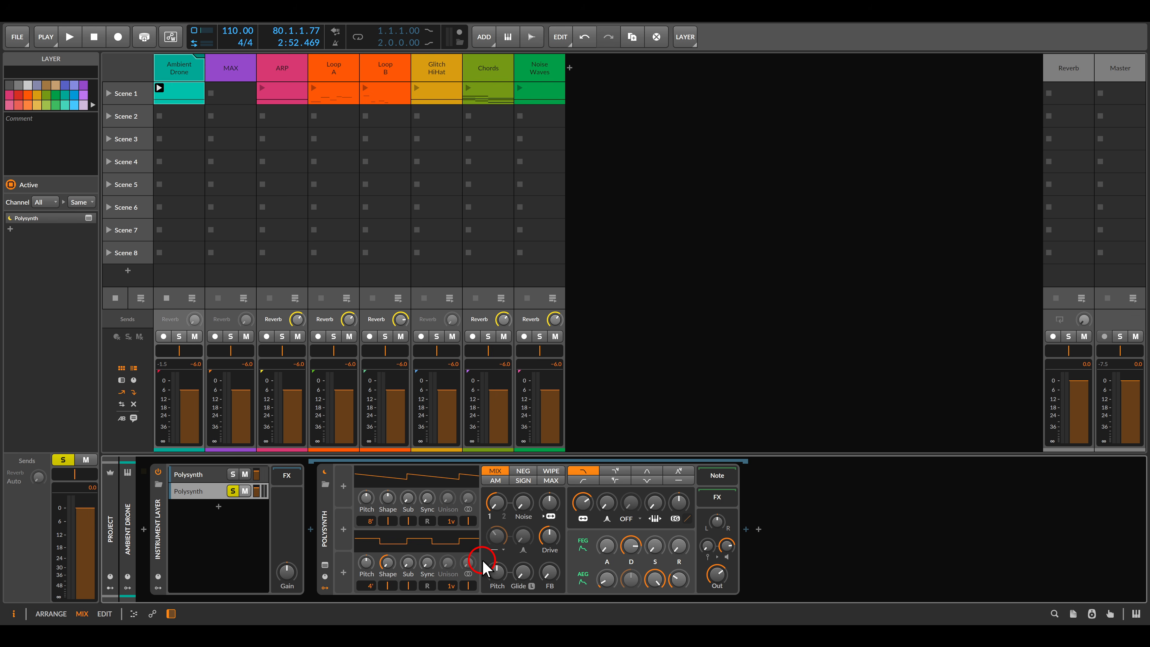
key(space)
drag(494, 503, 495, 498)
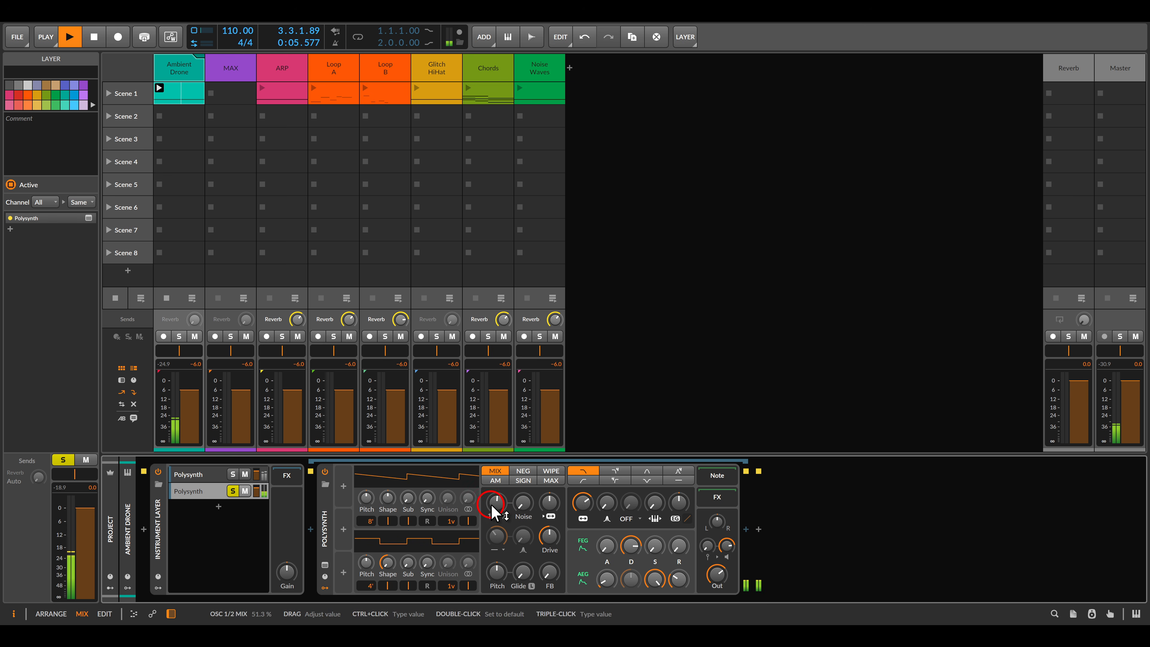
Step: Add an LFO to the second Polysynth and route it to the oscillator 1/2 mix by 0.525
click(343, 486)
click(487, 192)
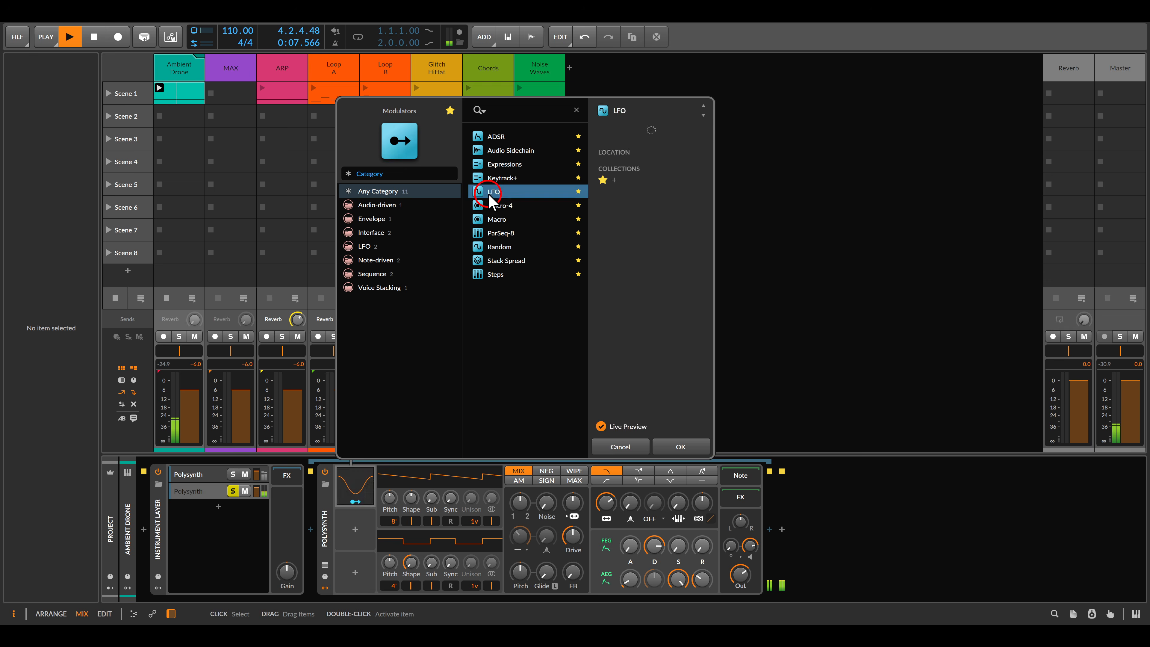
double_click(487, 193)
click(354, 480)
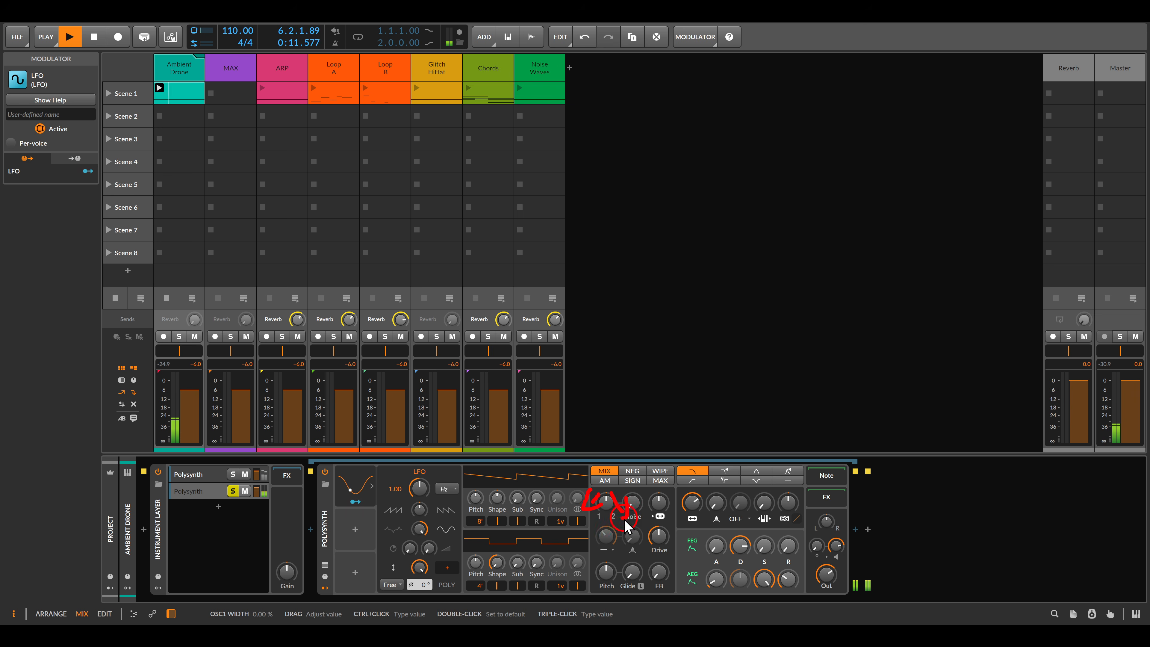
click(355, 501)
drag(615, 514, 614, 480)
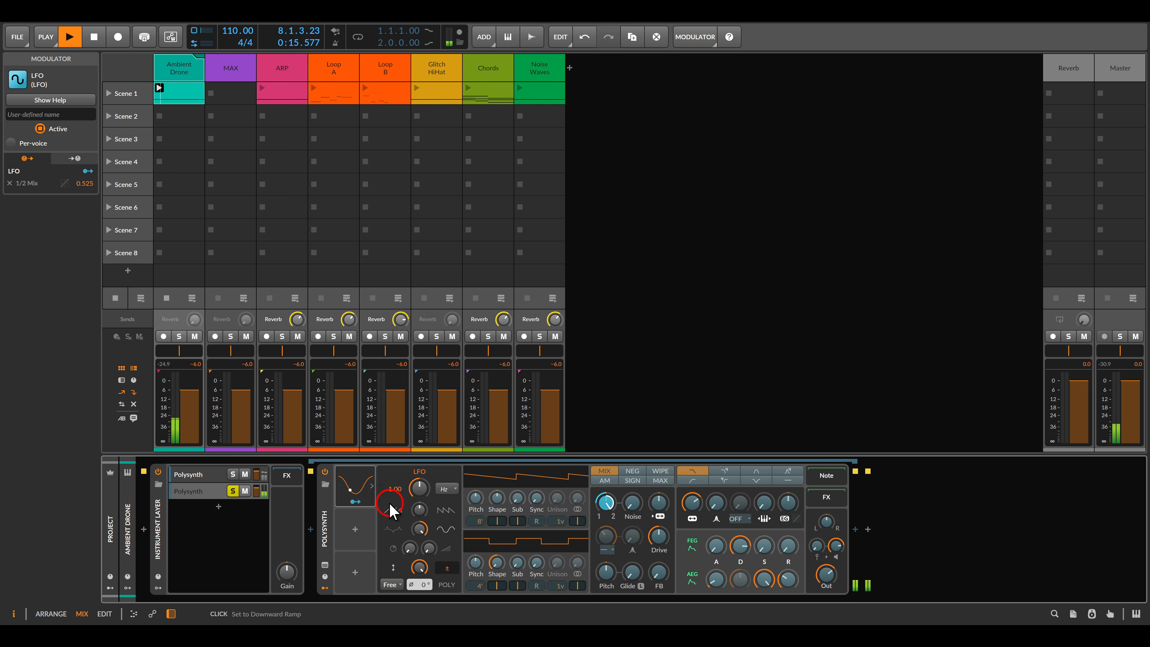
click(368, 501)
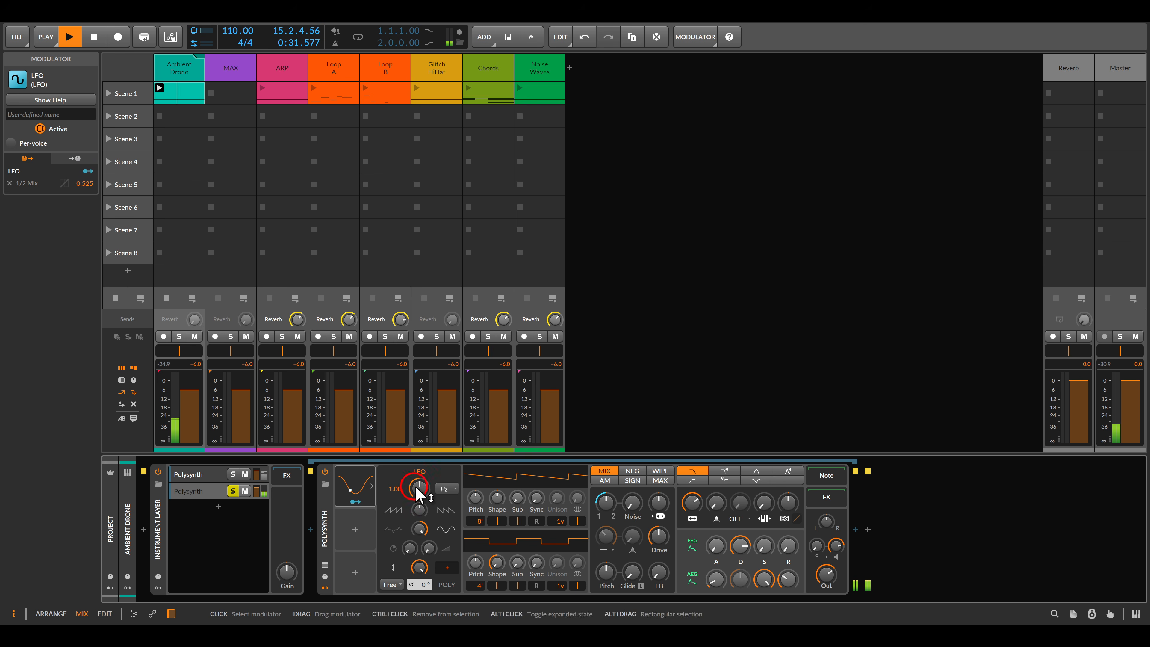
Step: Set the LFO's timebase to Pitch (of current note) and play the clip to hear the faster mix modulation
click(449, 489)
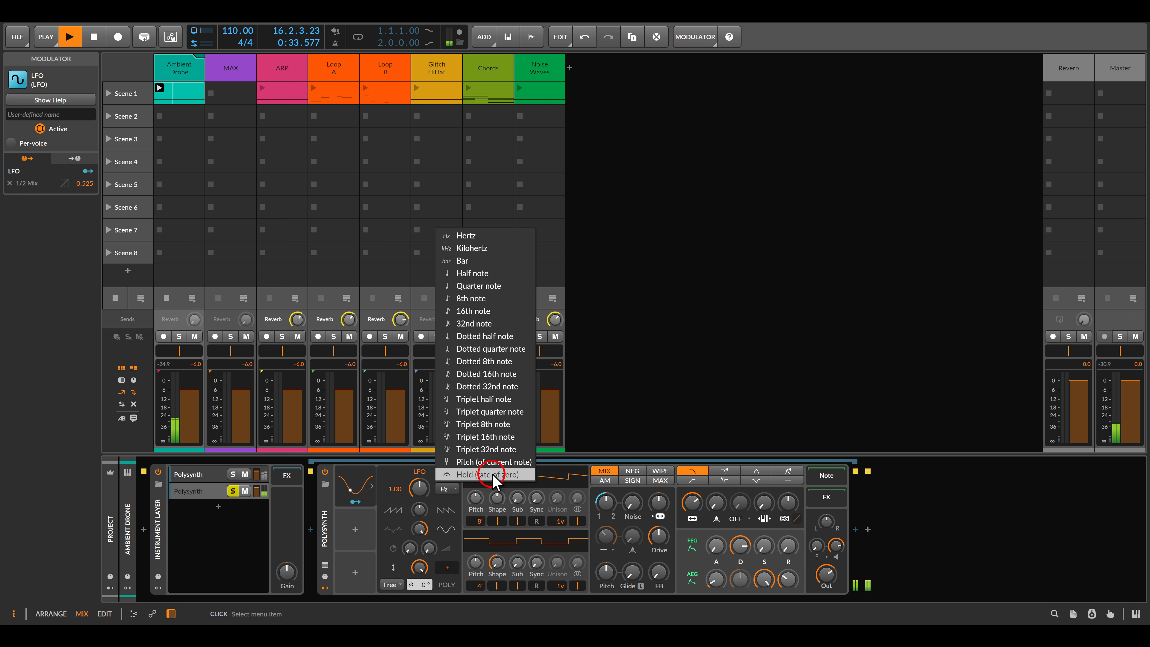
click(489, 467)
key(space)
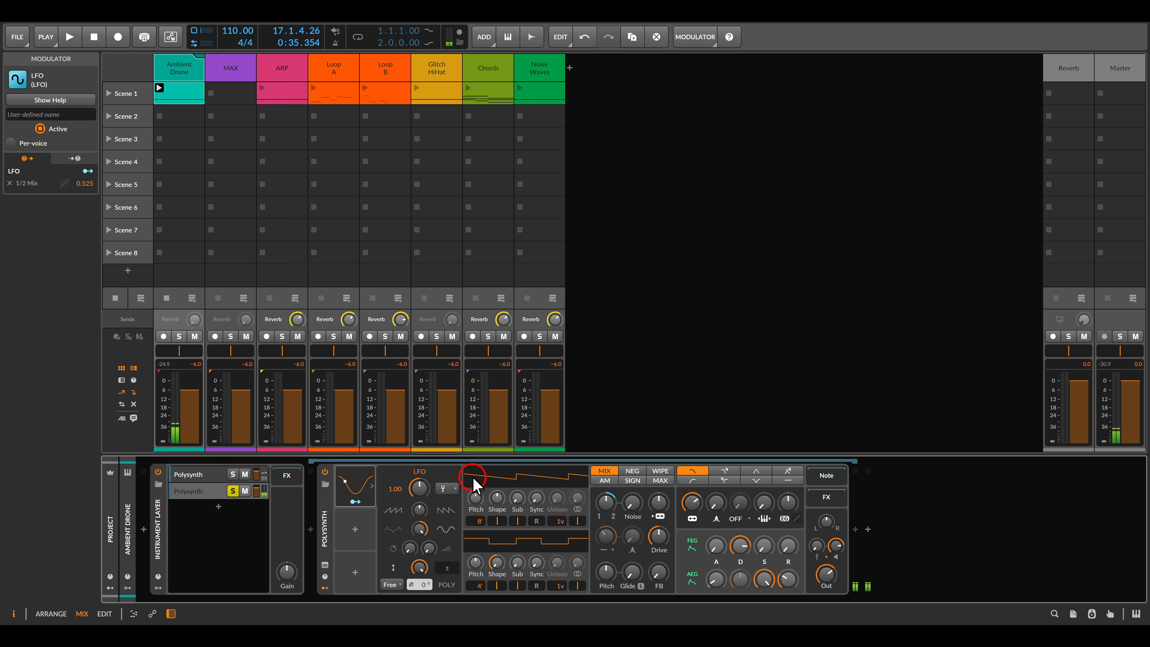
key(space)
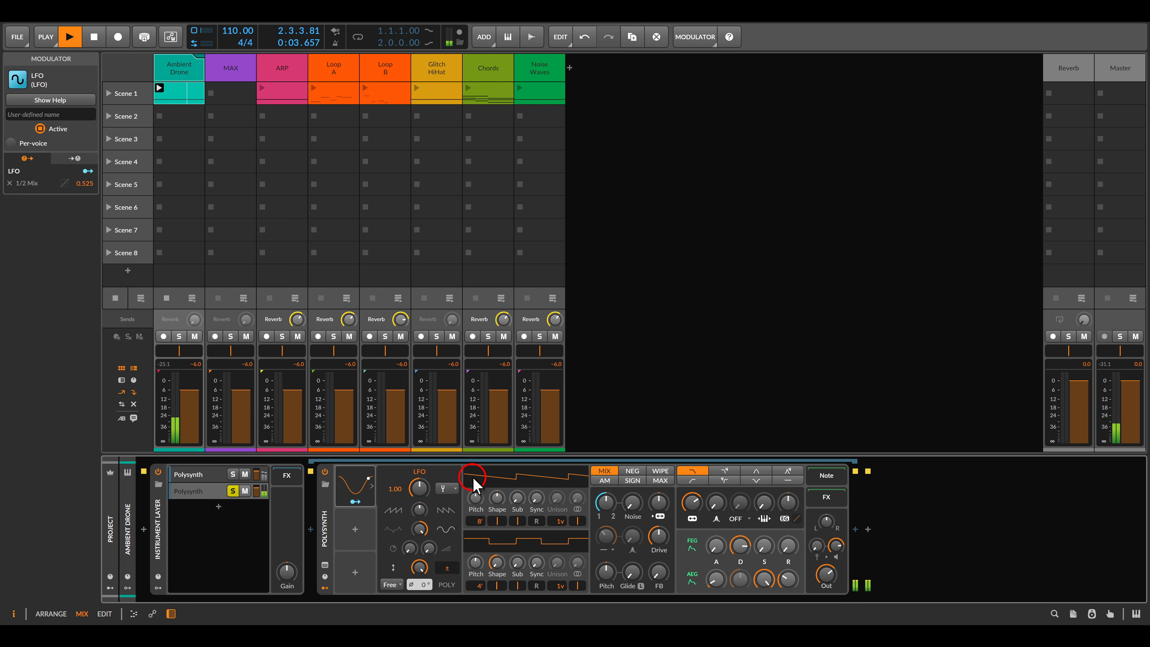
double_click(601, 502)
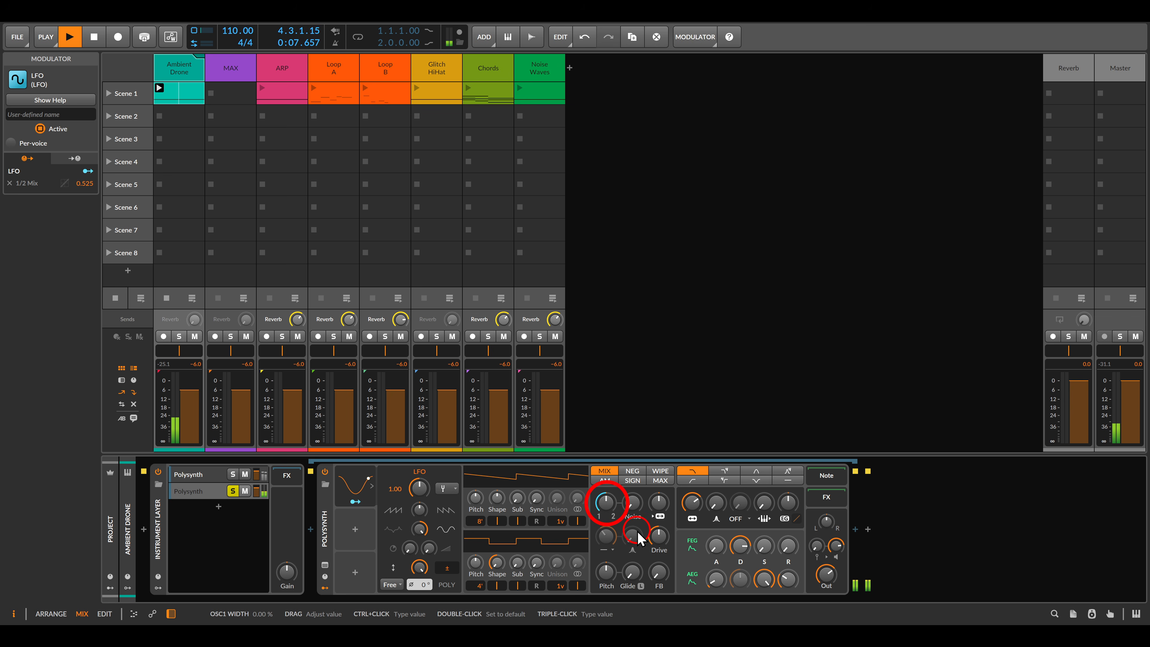
click(634, 535)
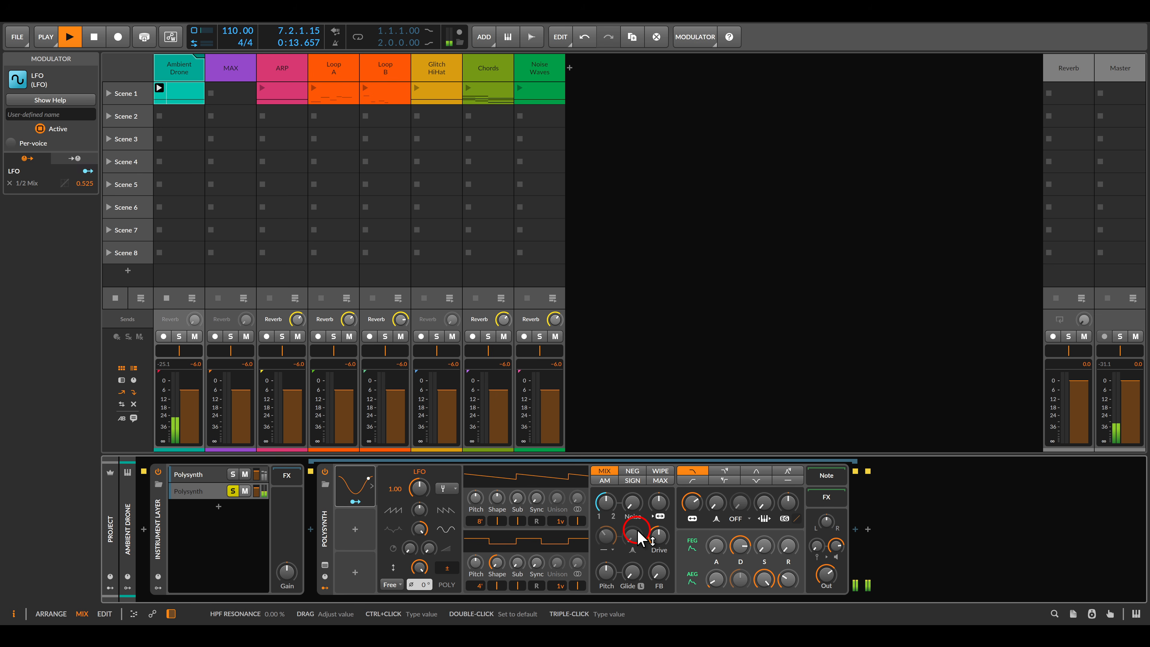
Step: Add a Random modulator to the second Polysynth, make it bipolar instead of per-voice, and set its smoothing to 100%
click(355, 529)
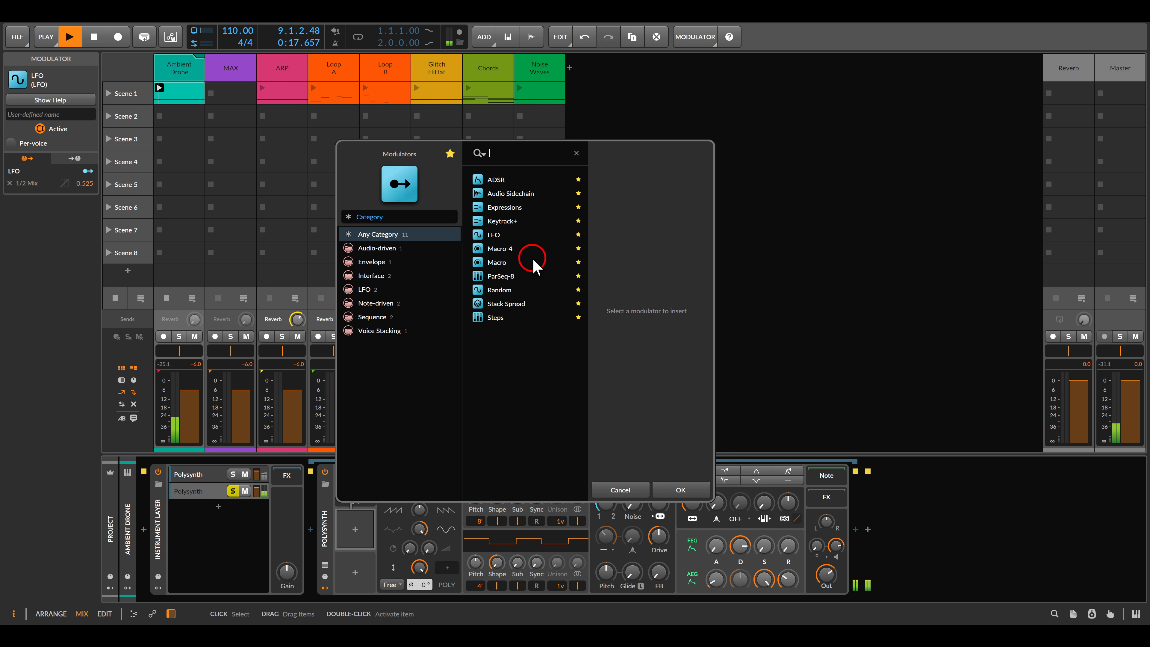
double_click(511, 291)
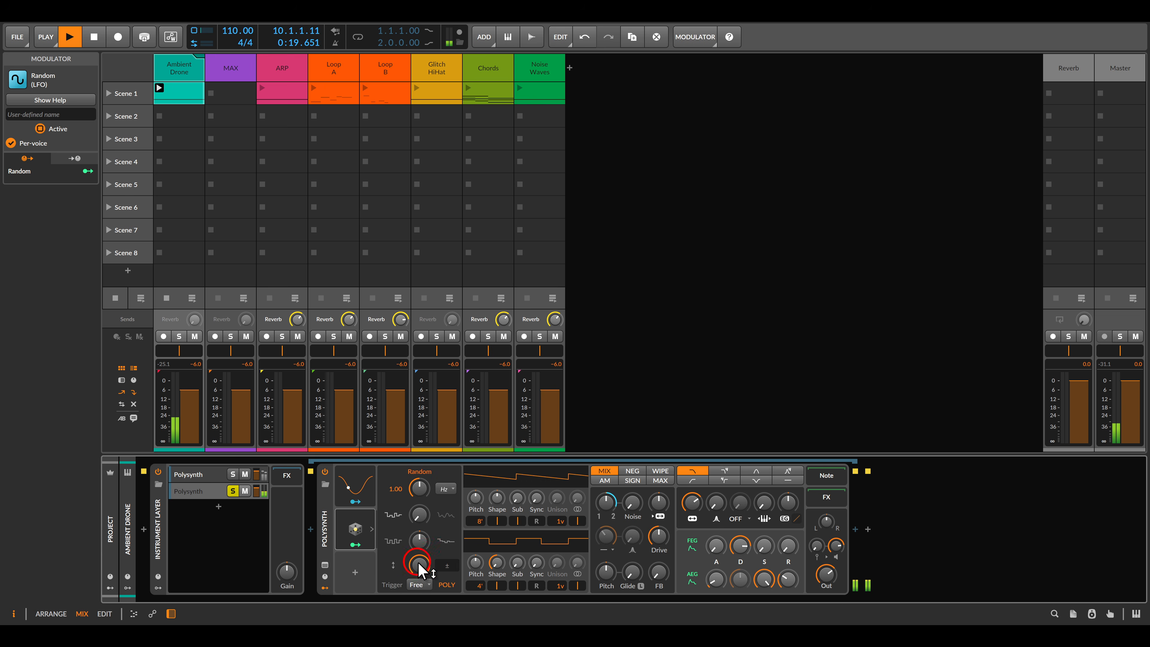
click(447, 584)
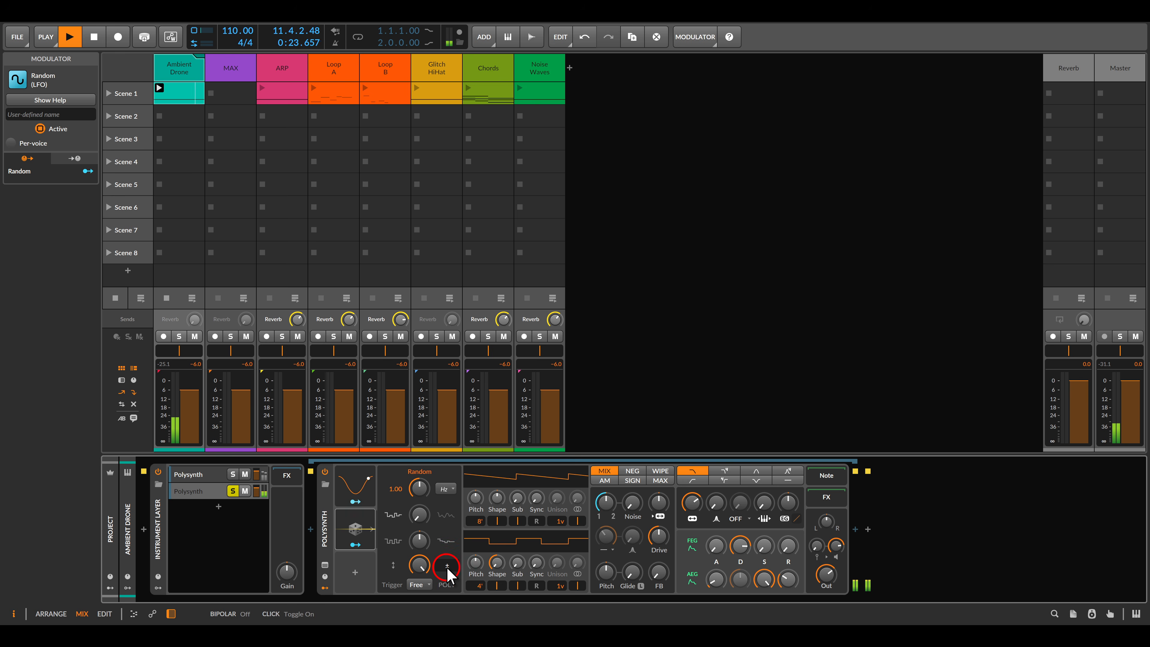
drag(419, 514, 419, 495)
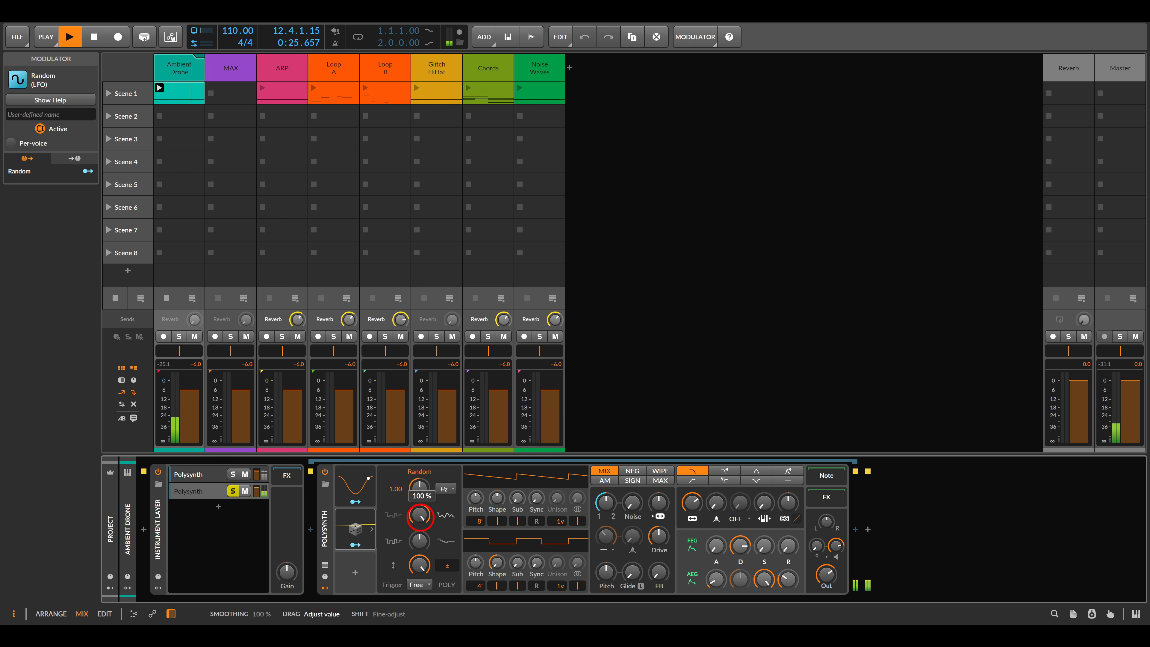
key(space)
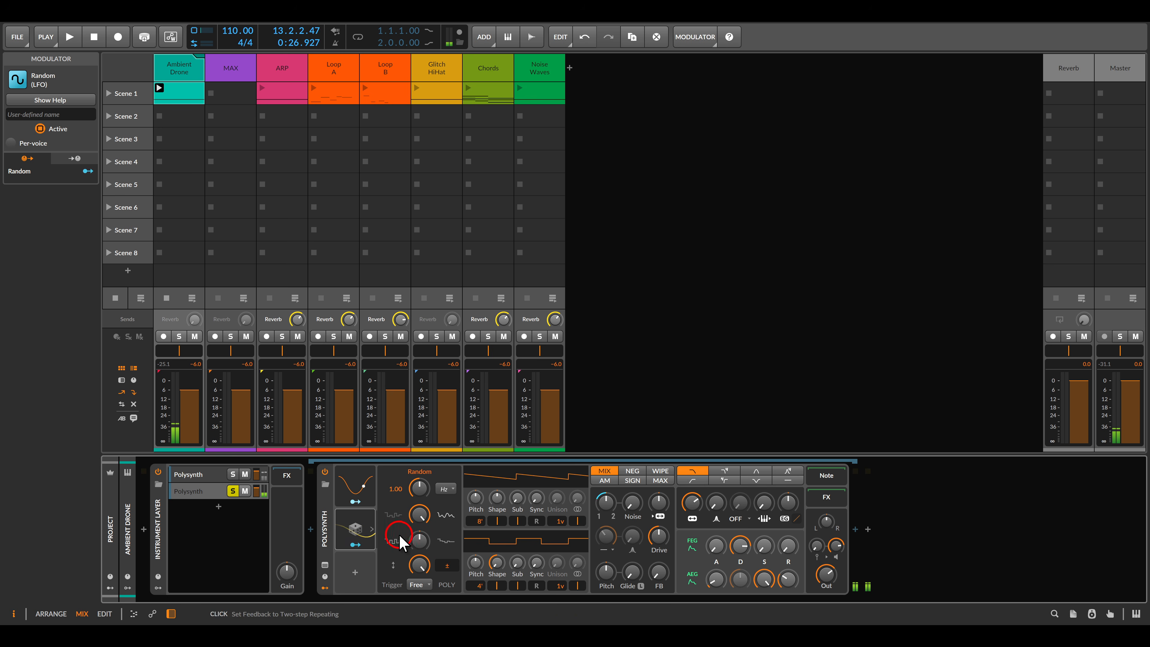
Step: Route the Random modulator to oscillator 1 pitch by 0.035 and oscillator 2 pitch by -0.04, and play the result
click(355, 544)
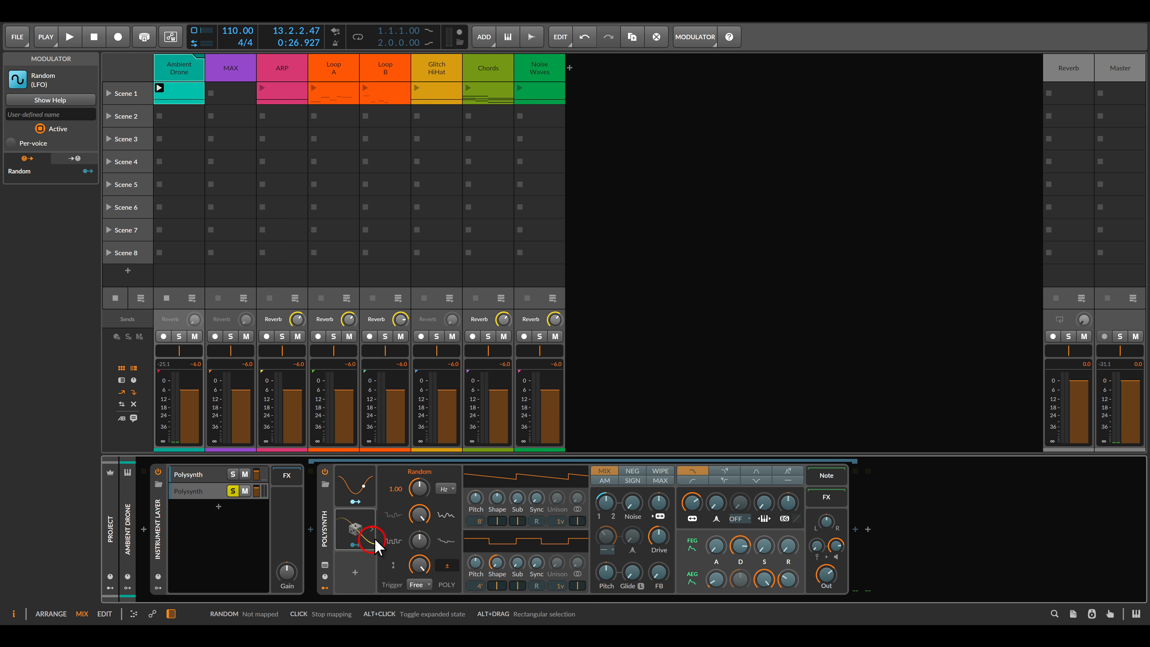
click(476, 497)
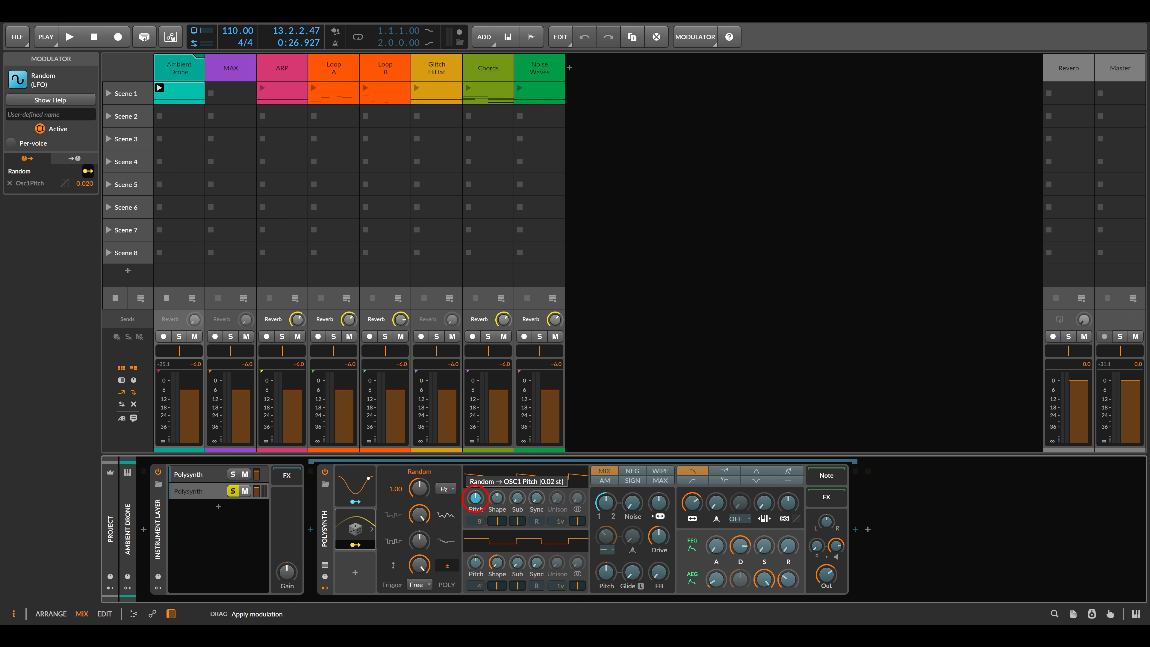
drag(476, 497, 475, 491)
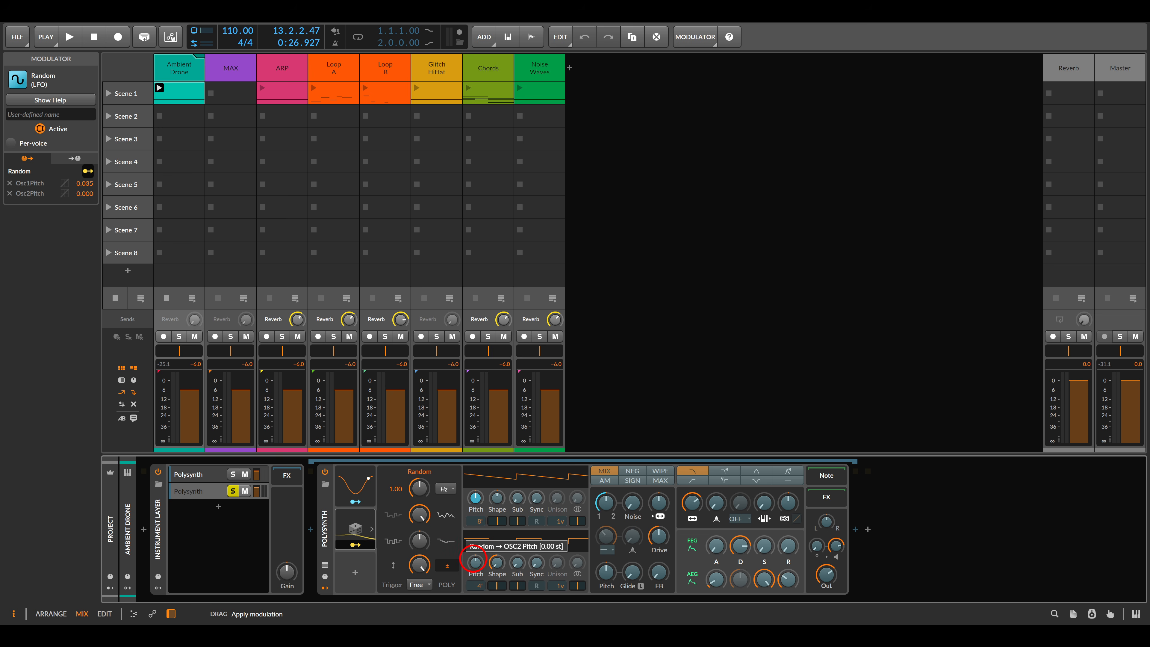
drag(474, 562, 471, 564)
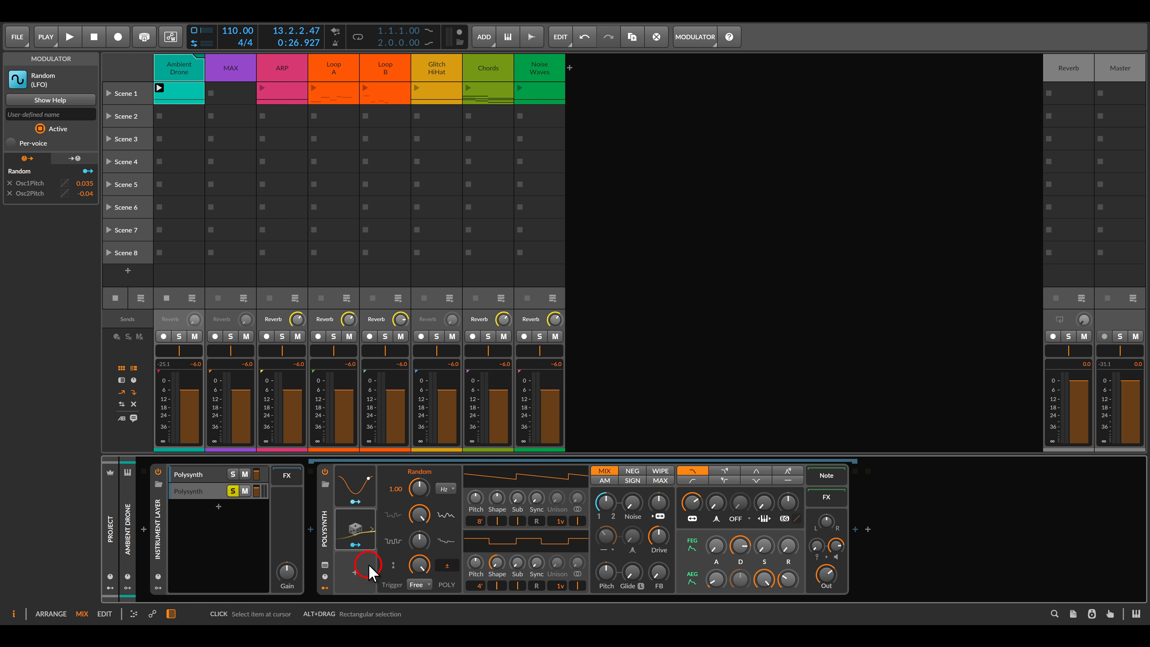
key(space)
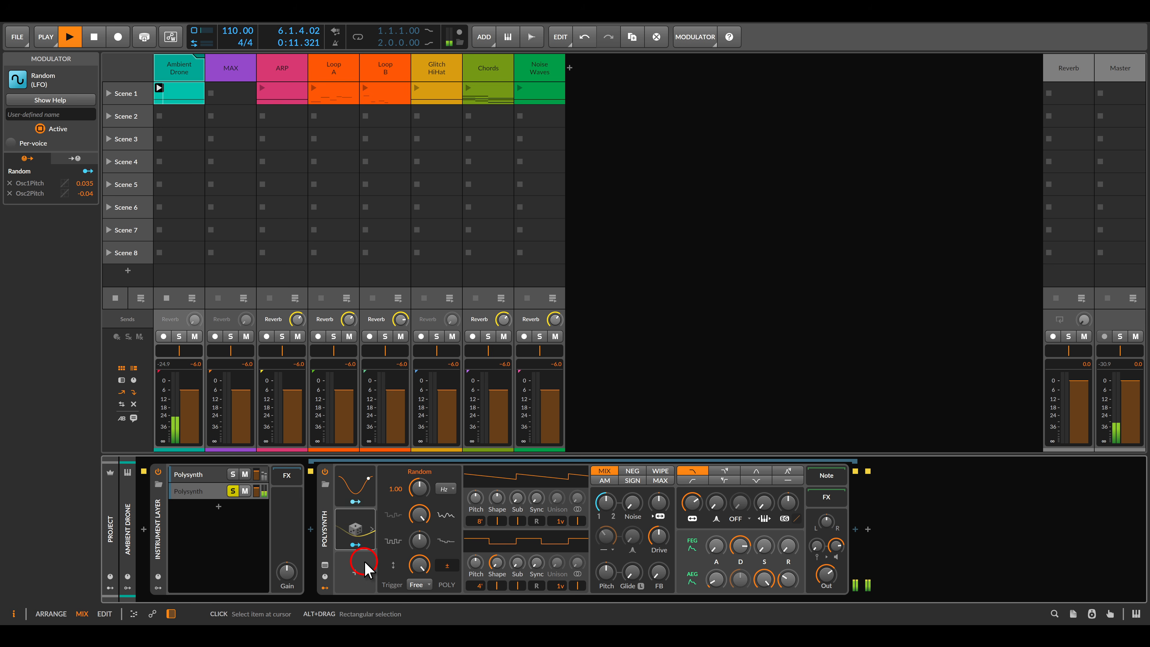
Step: Try panning oscillator 1 to 100% and shifting oscillator 2's pan, resetting both to center
drag(366, 570, 574, 521)
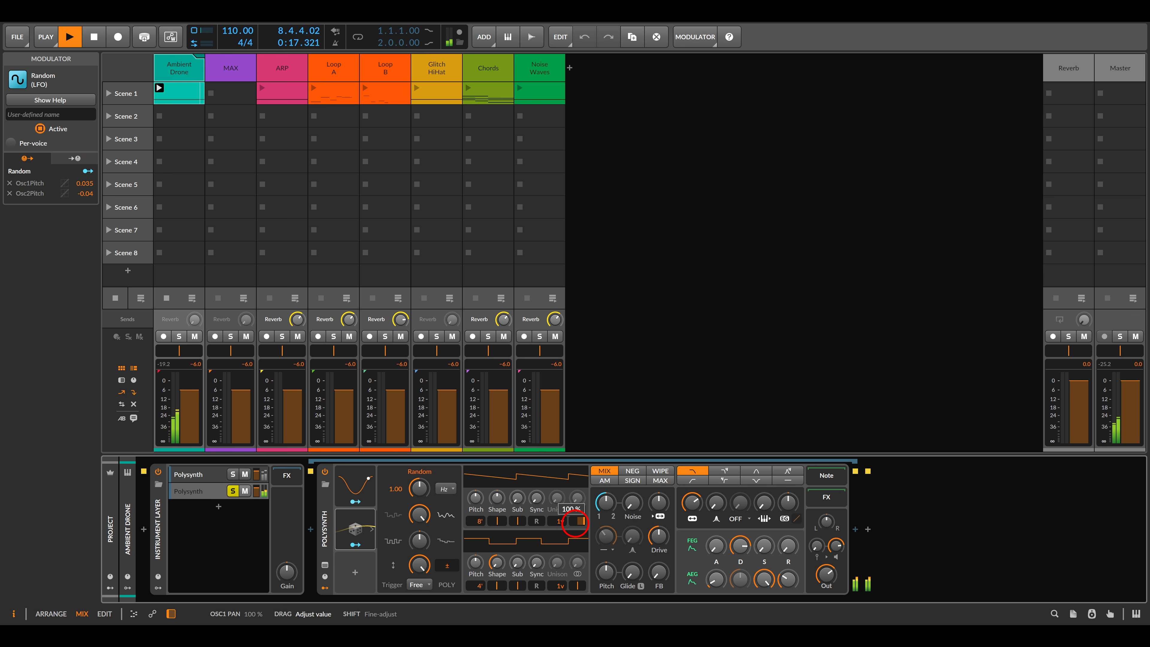
double_click(576, 523)
drag(577, 585, 577, 584)
double_click(578, 585)
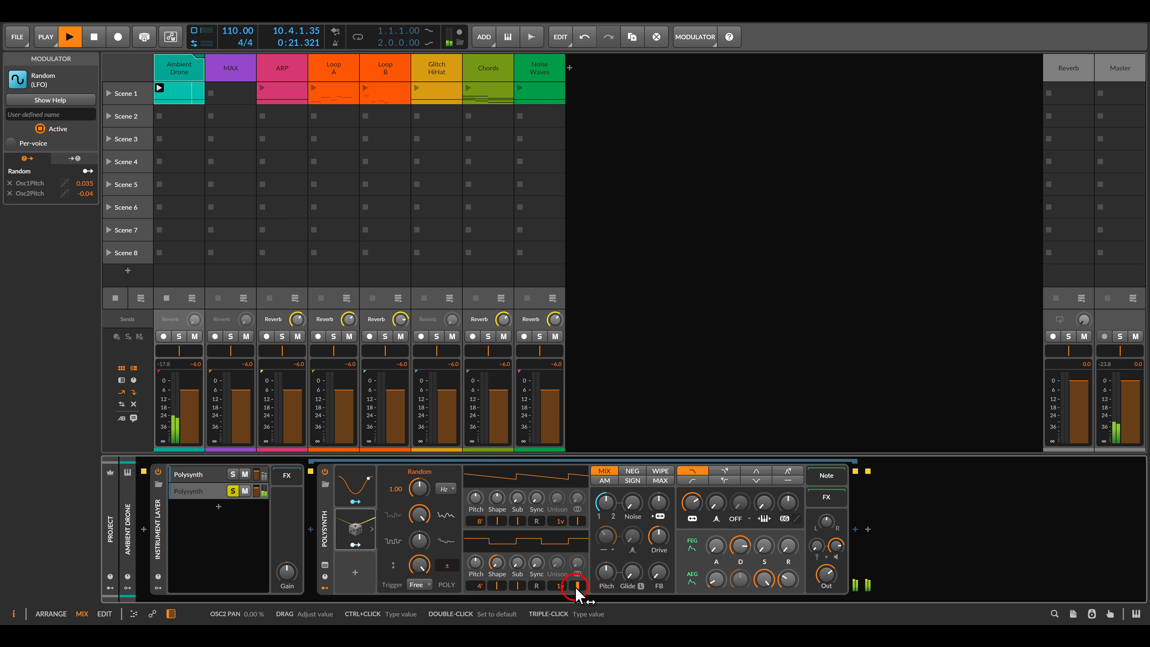
Step: Add two more LFOs, routing LFO 2 to oscillator 1 pan by 0.805 and LFO 3 to oscillator 2 pan by 0.755
click(355, 572)
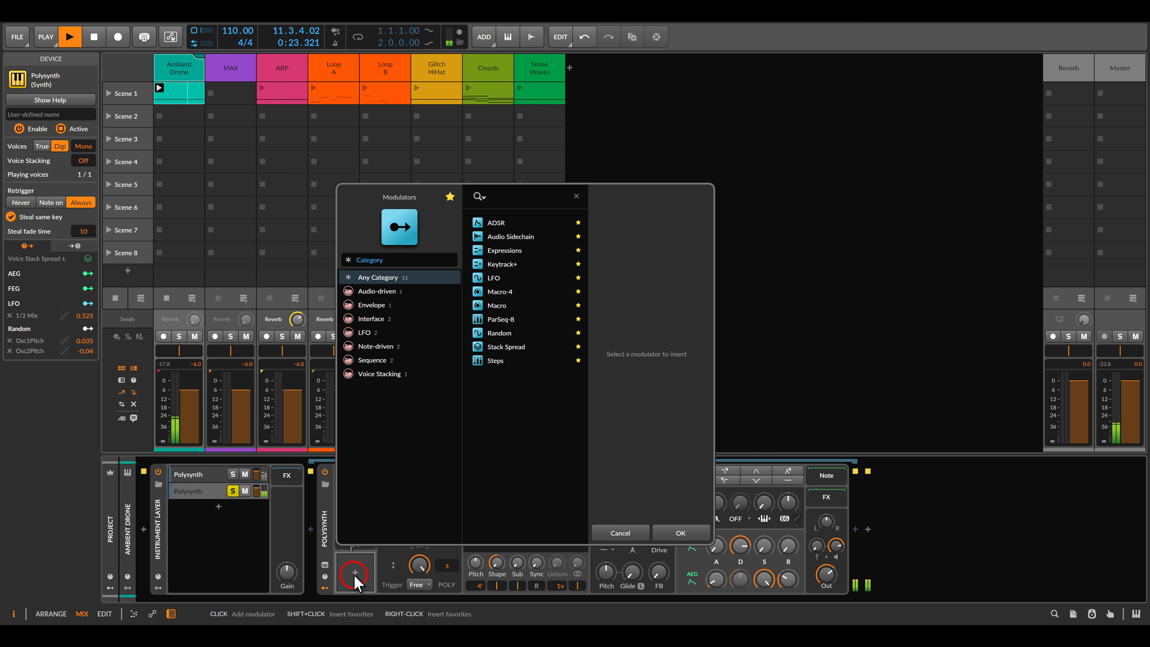
double_click(492, 278)
click(352, 570)
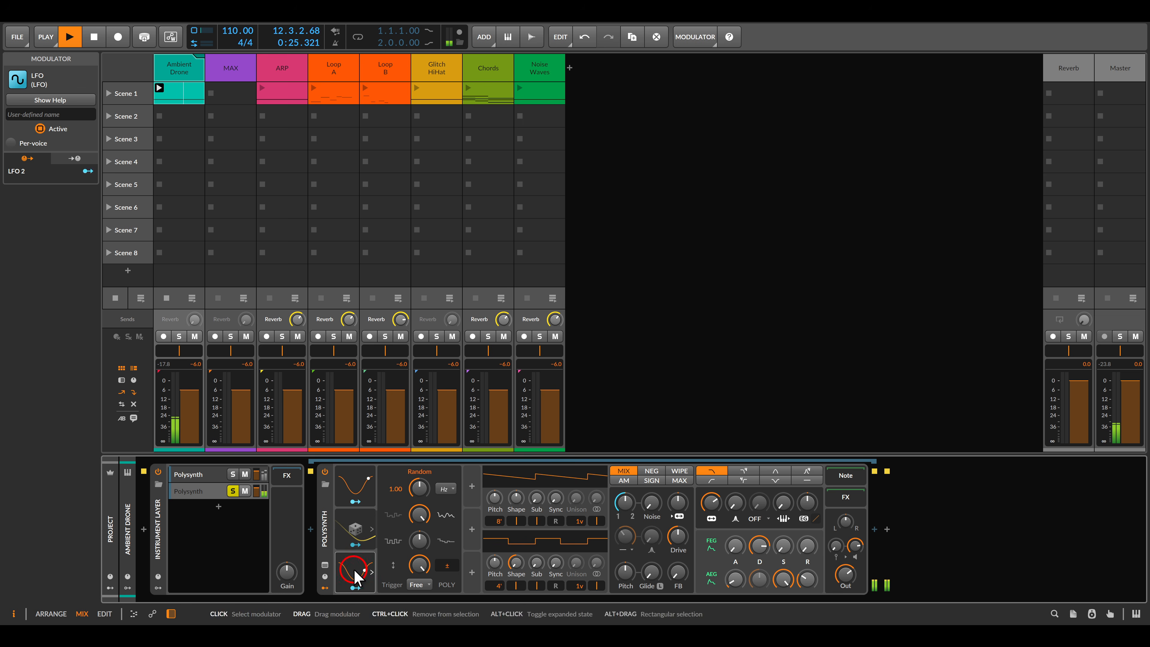
click(354, 587)
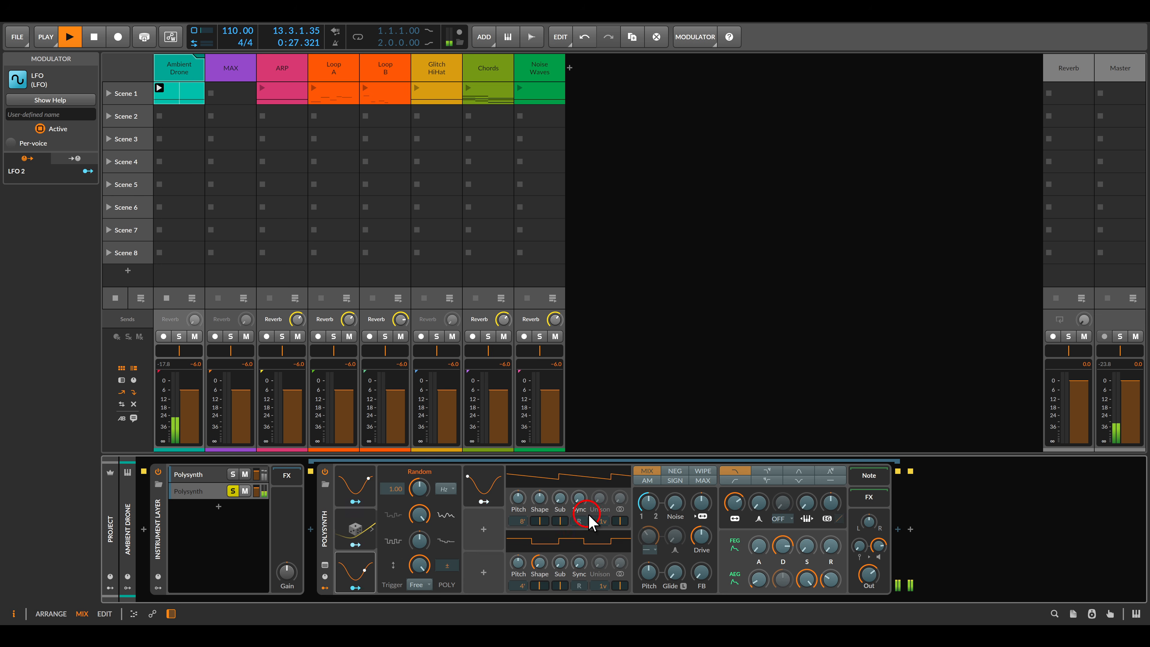
drag(619, 521, 616, 526)
click(355, 587)
drag(352, 584, 619, 582)
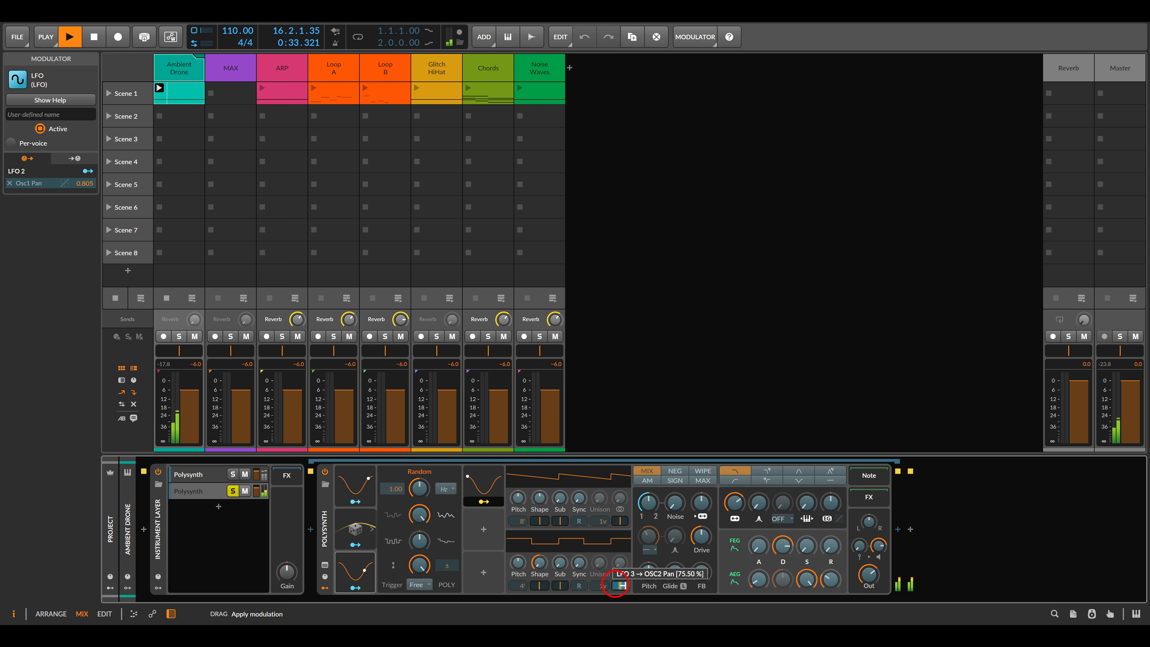
click(480, 502)
Step: Set the timebase of both panning LFOs, LFO 2 and LFO 3, to Pitch (of current note)
click(444, 585)
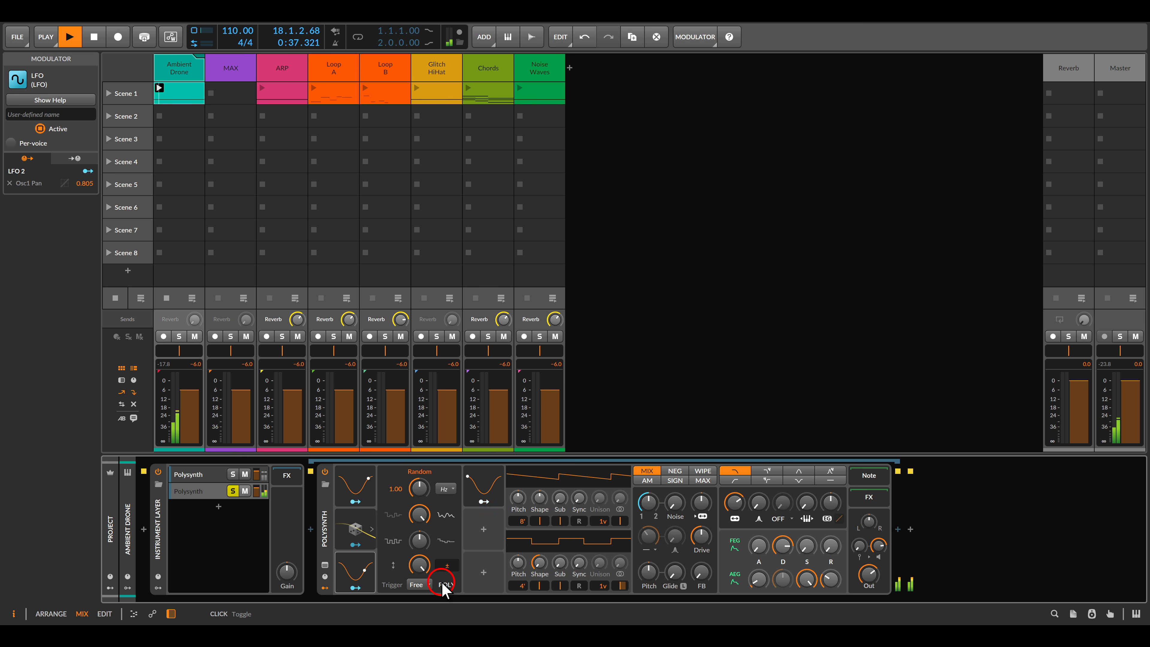
click(450, 569)
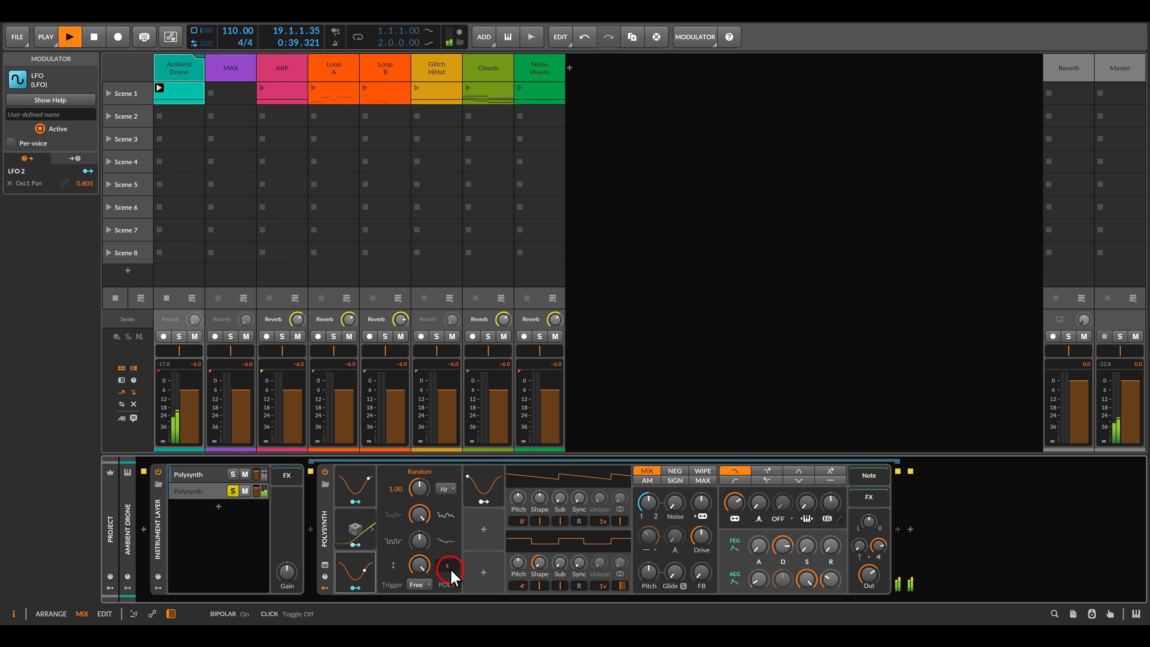
alt+click(361, 571)
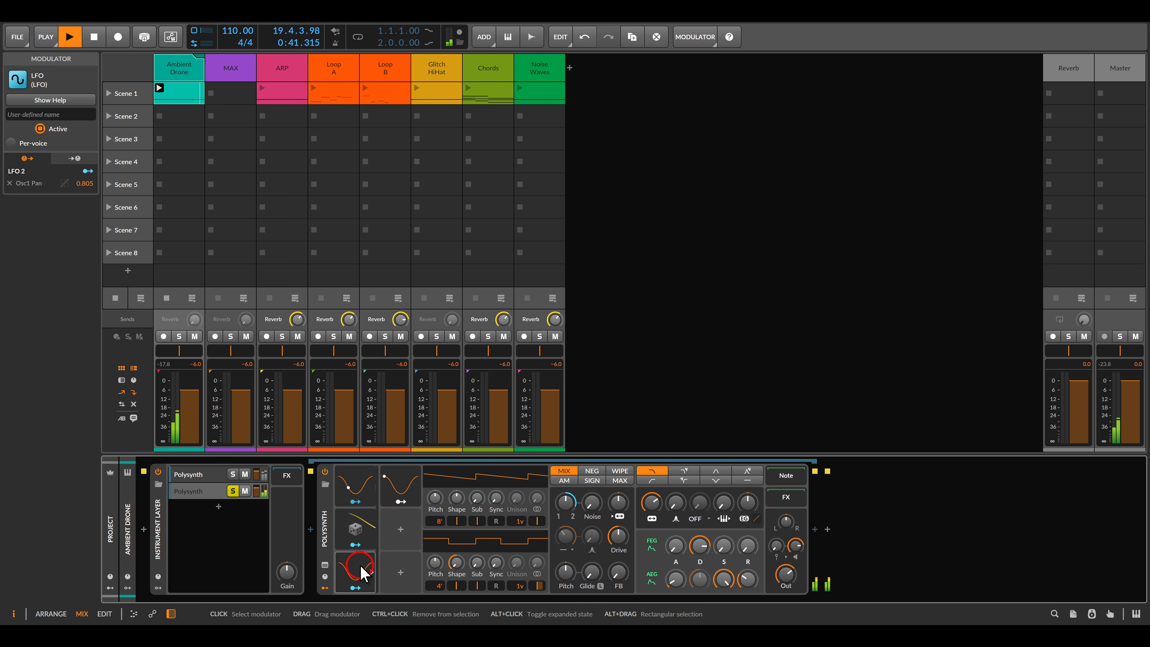
click(447, 488)
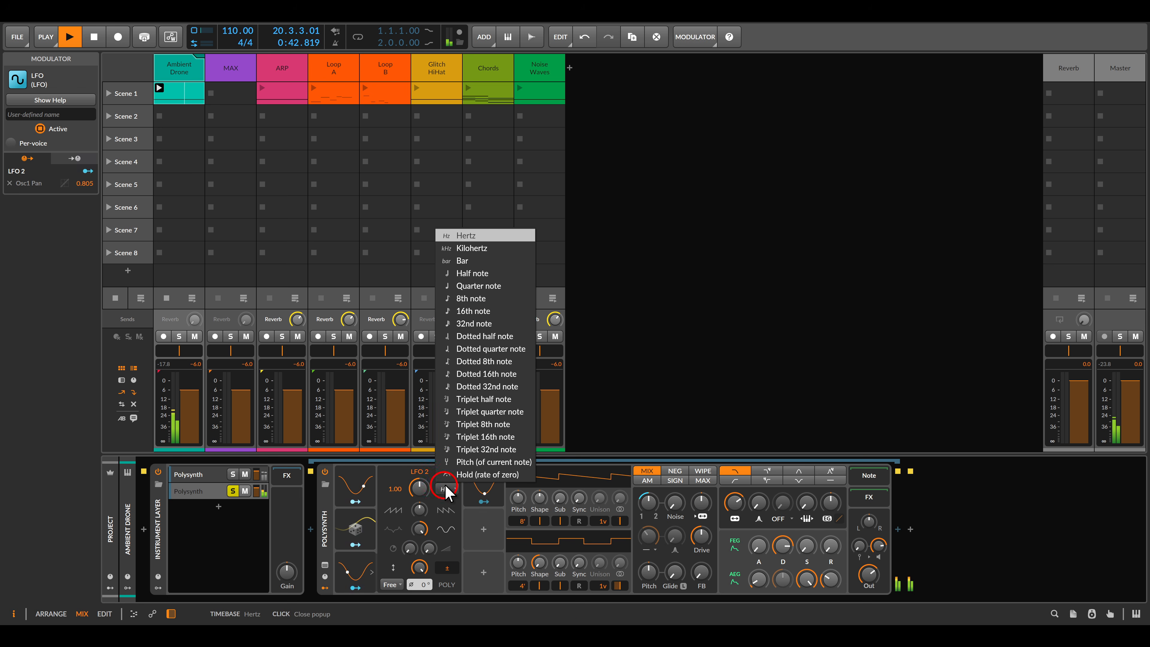
click(455, 469)
click(480, 483)
click(485, 488)
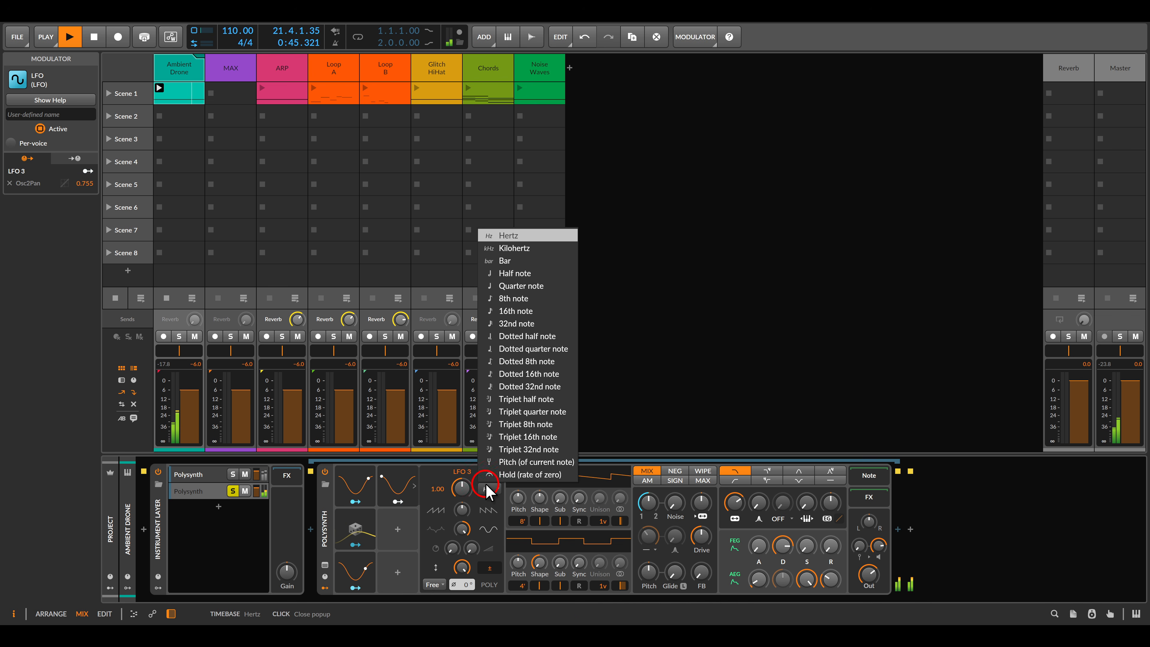
click(487, 461)
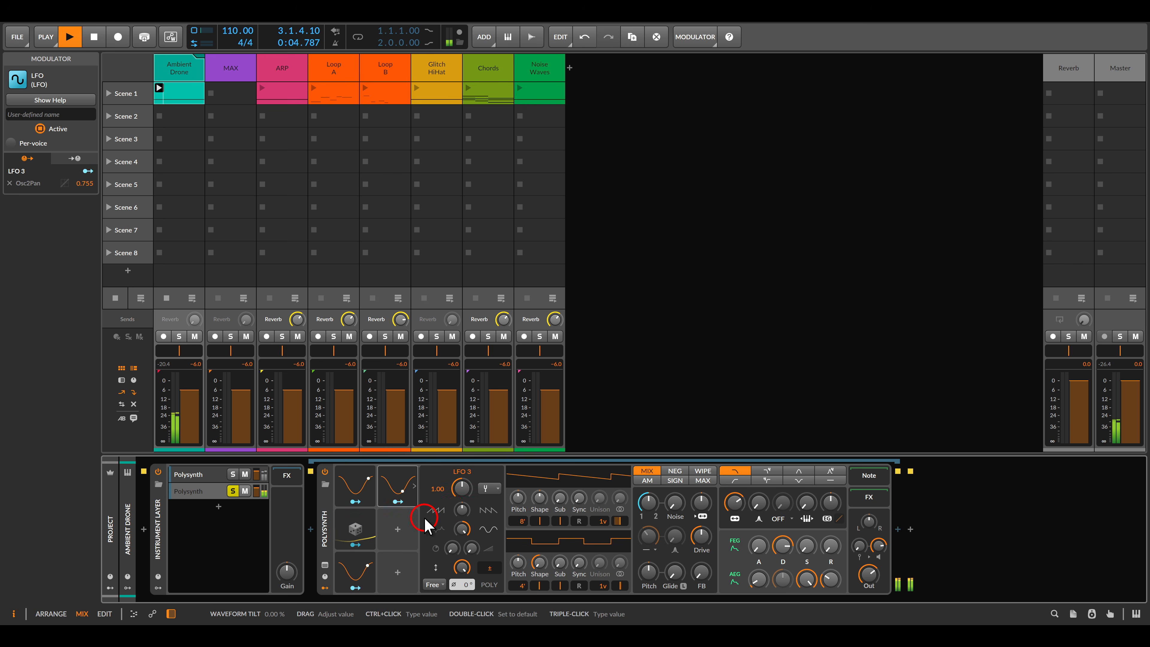
click(361, 572)
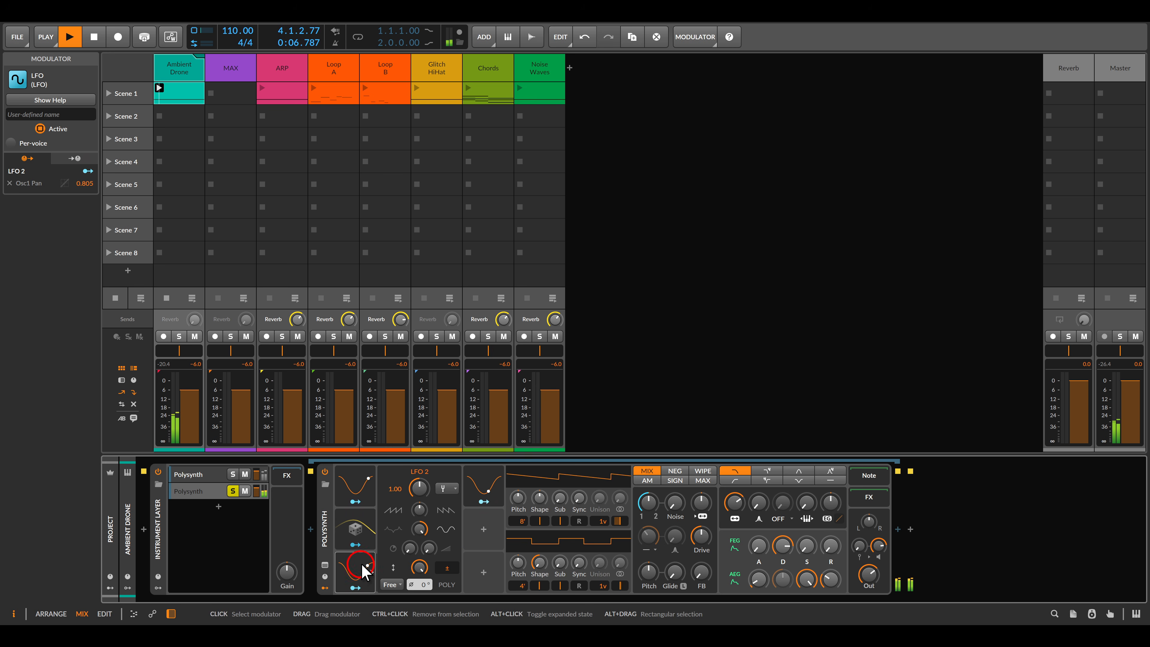
click(394, 488)
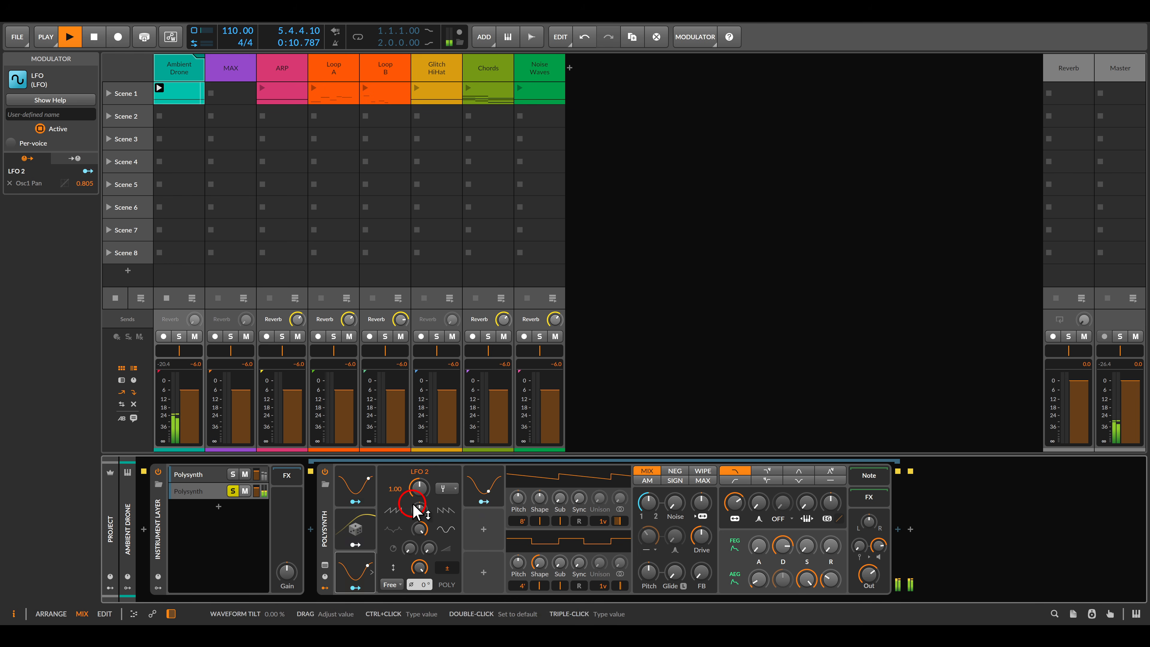
Step: Set LFO 2's rate to 0.50 and LFO 3's rate to 2.00
click(420, 487)
drag(420, 485, 426, 494)
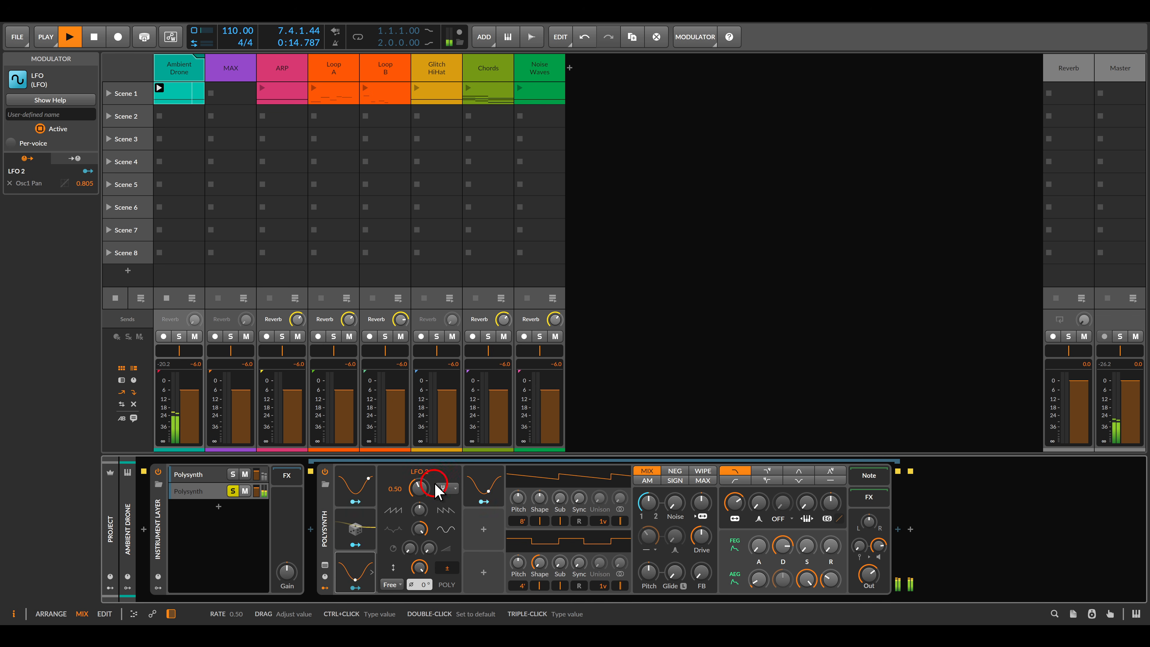
click(477, 484)
click(452, 479)
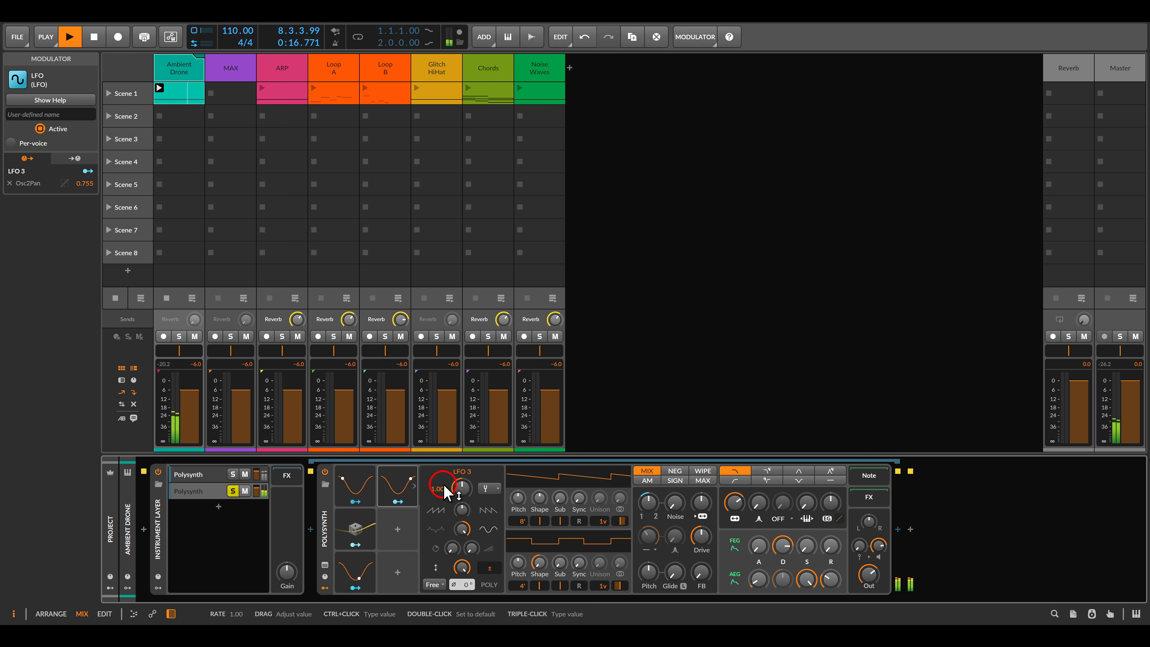
triple_click(453, 486)
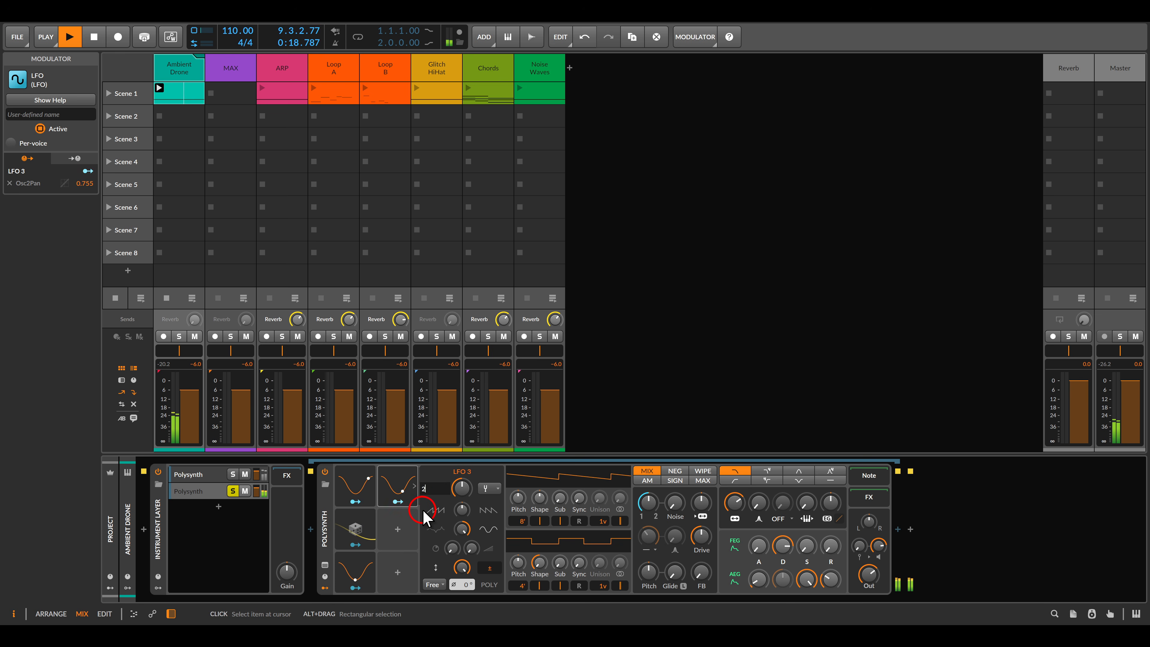
text(2)
key(Return)
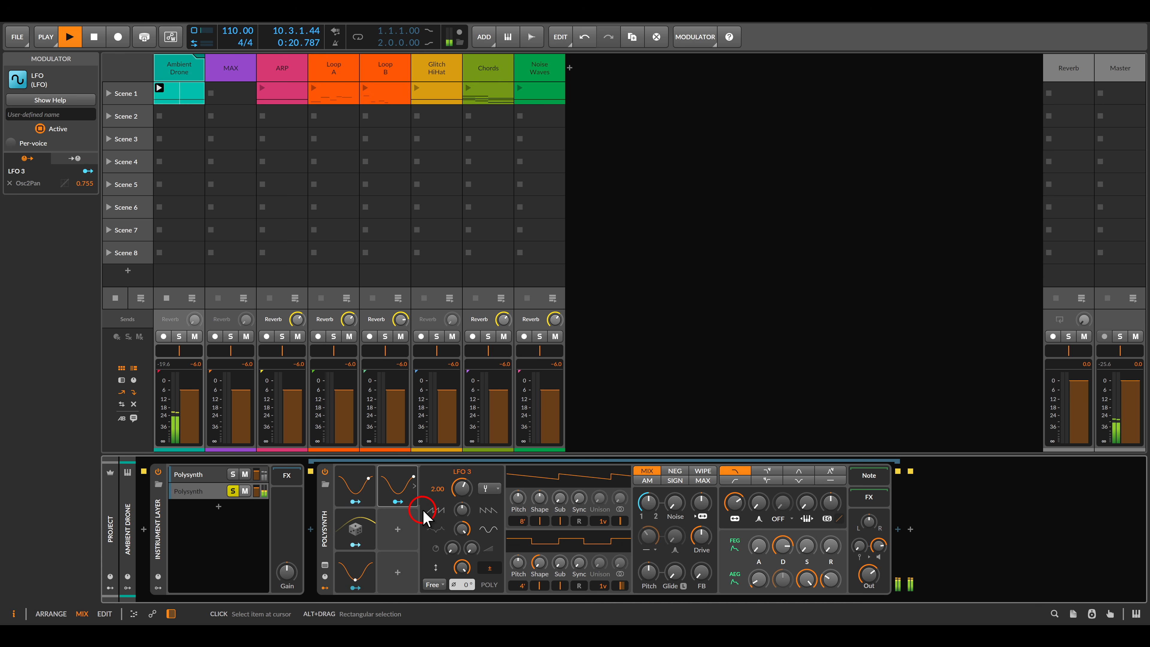
click(459, 489)
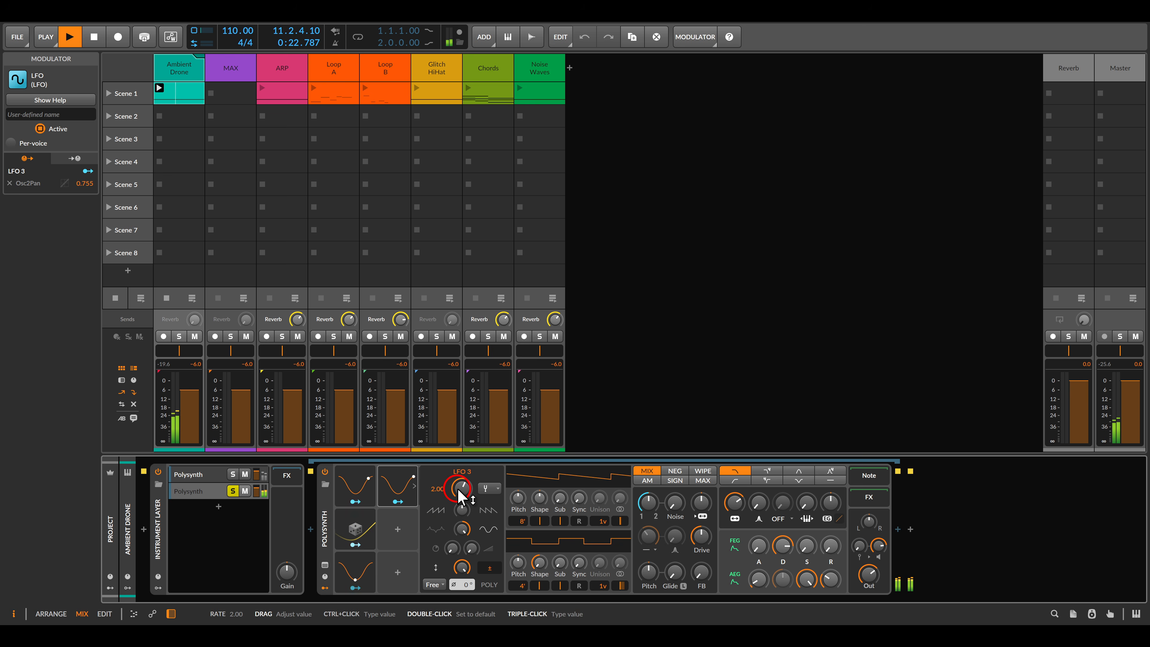
Step: Fine-tune LFO 2's rate to 0.49 and collapse the modulator's settings
click(353, 563)
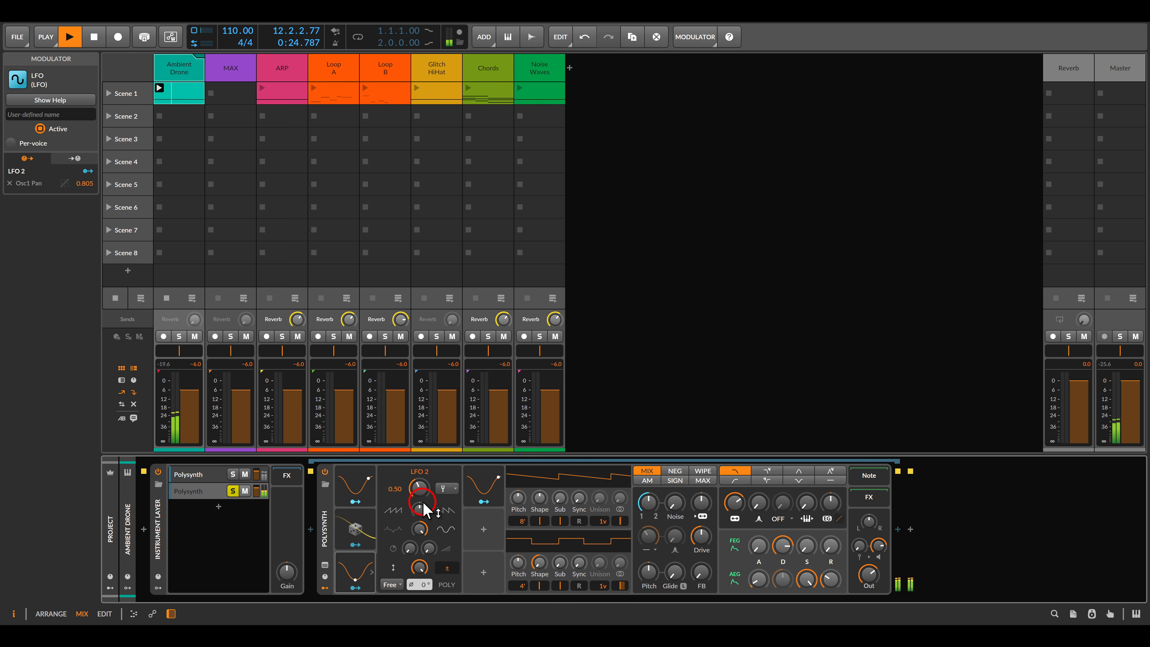
click(422, 487)
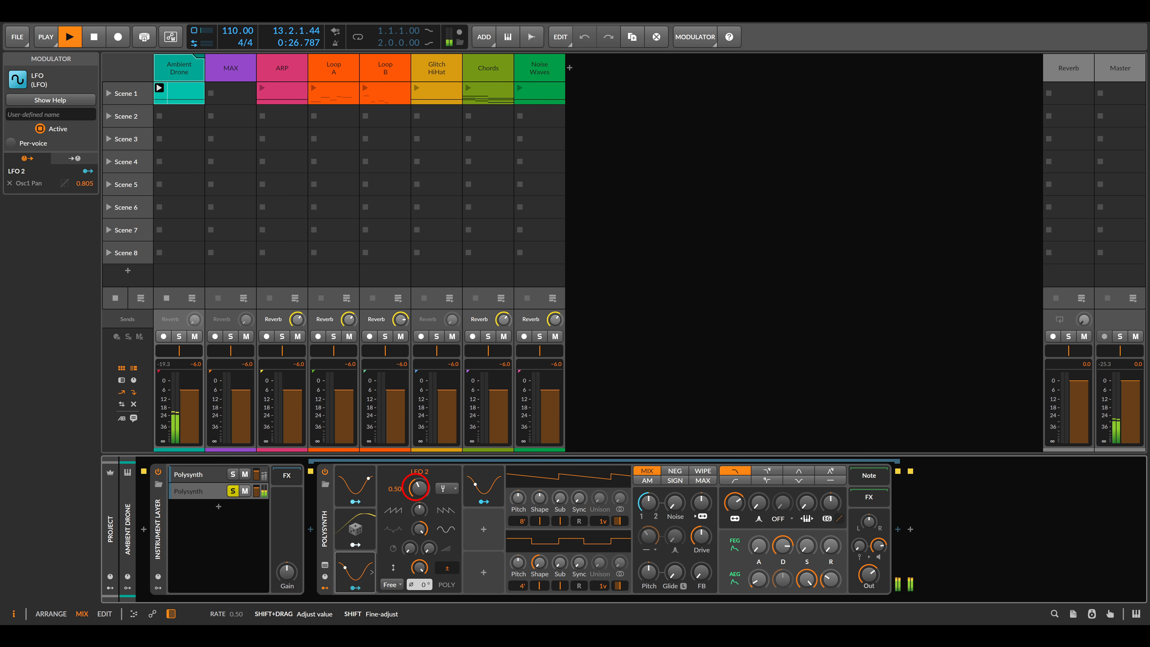
drag(417, 487, 416, 489)
click(389, 512)
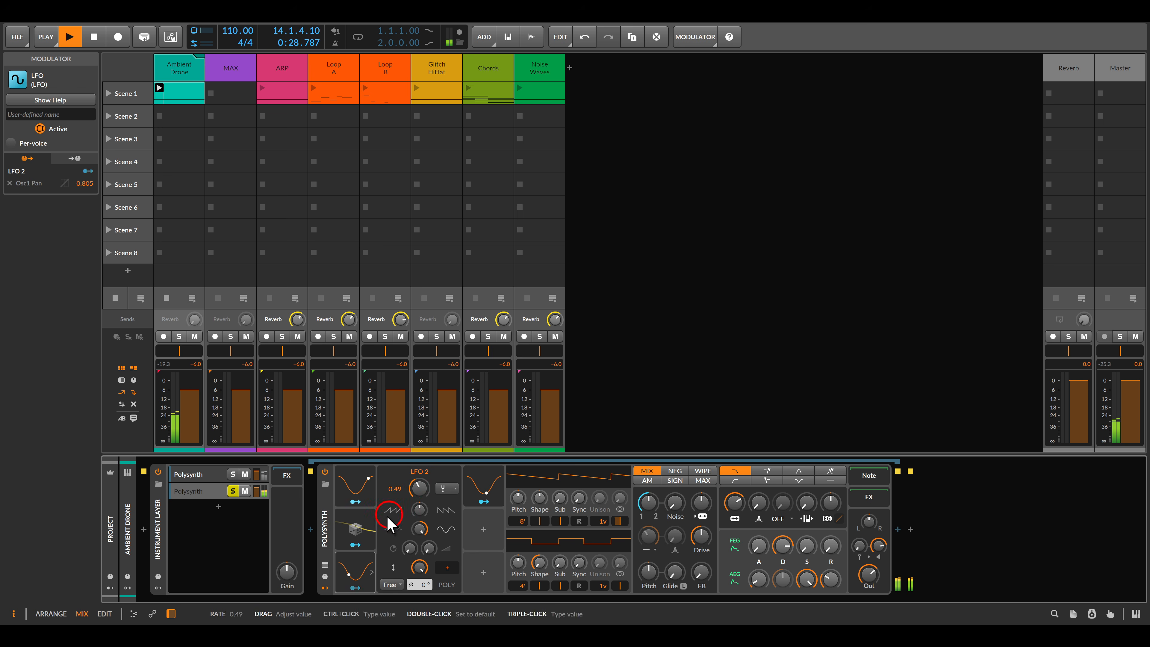
click(357, 568)
click(403, 560)
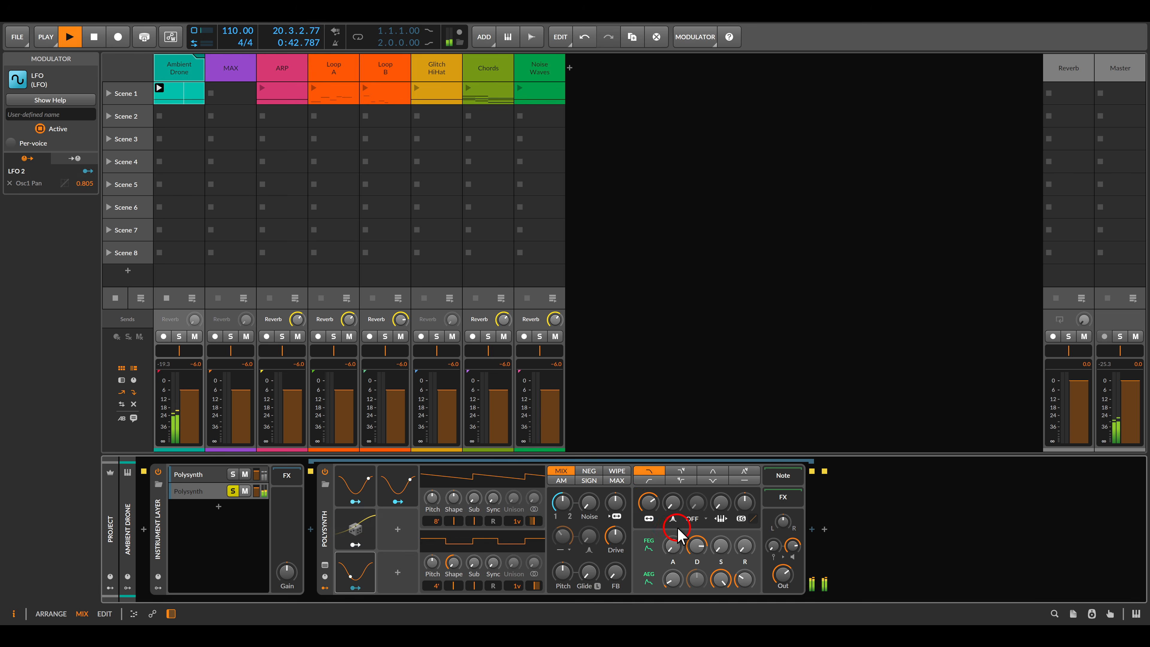
Step: Adjust the second Polysynth's filter cutoff and raise its filter oscillator FM to about +23 st
drag(648, 503, 648, 457)
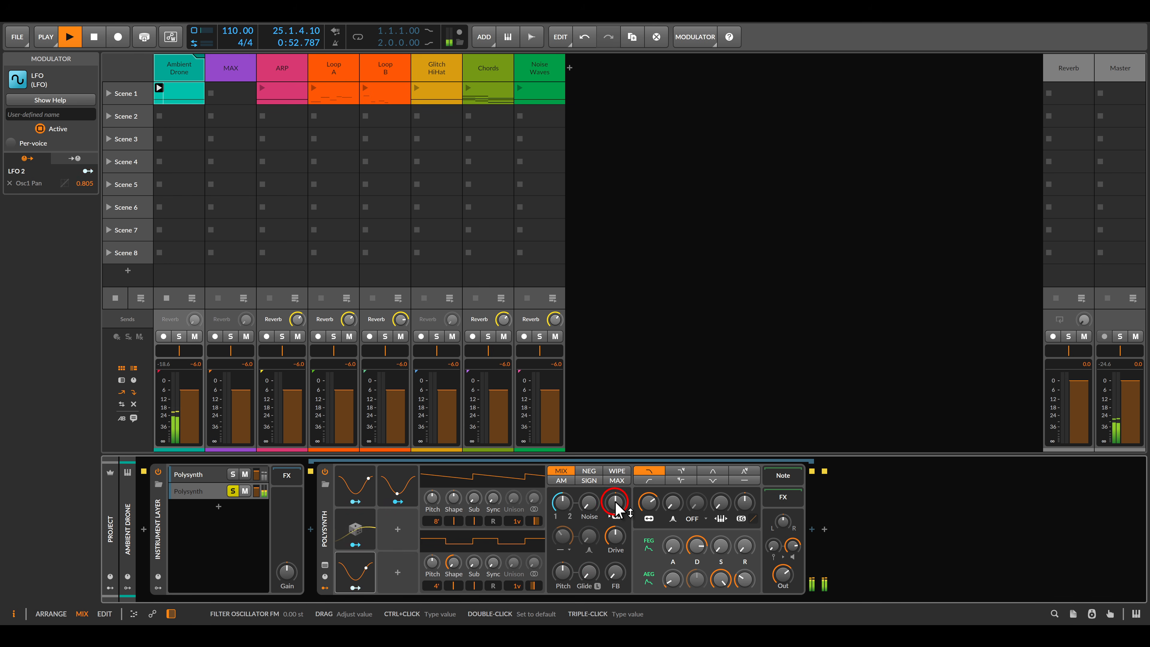
drag(615, 502, 614, 482)
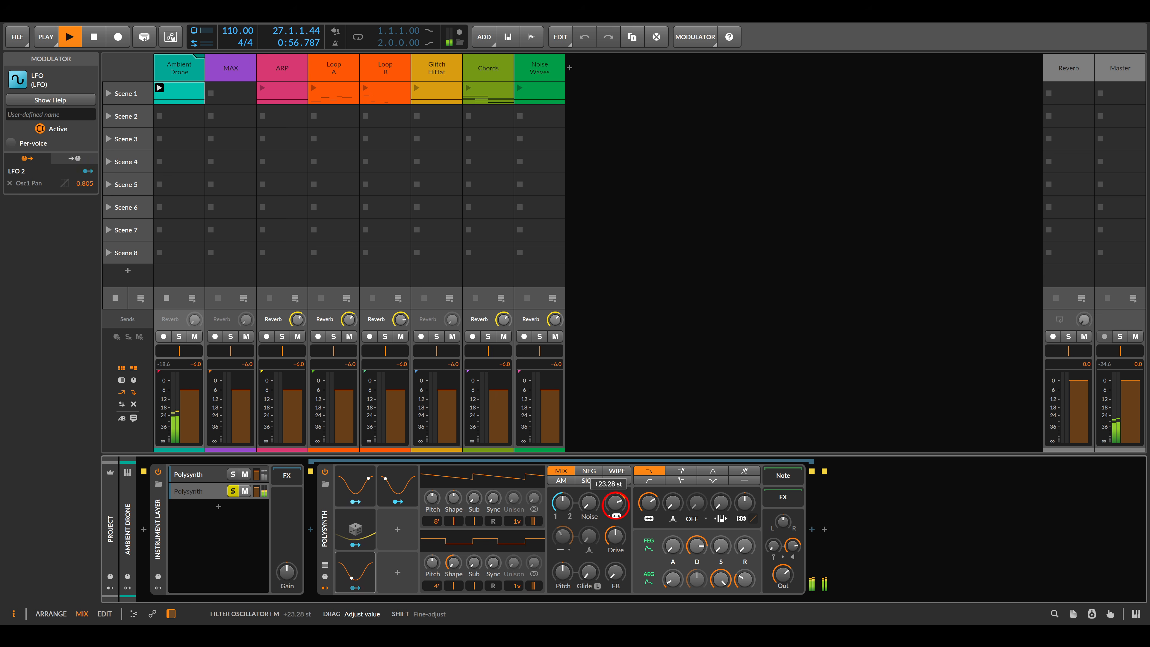
drag(615, 482, 615, 484)
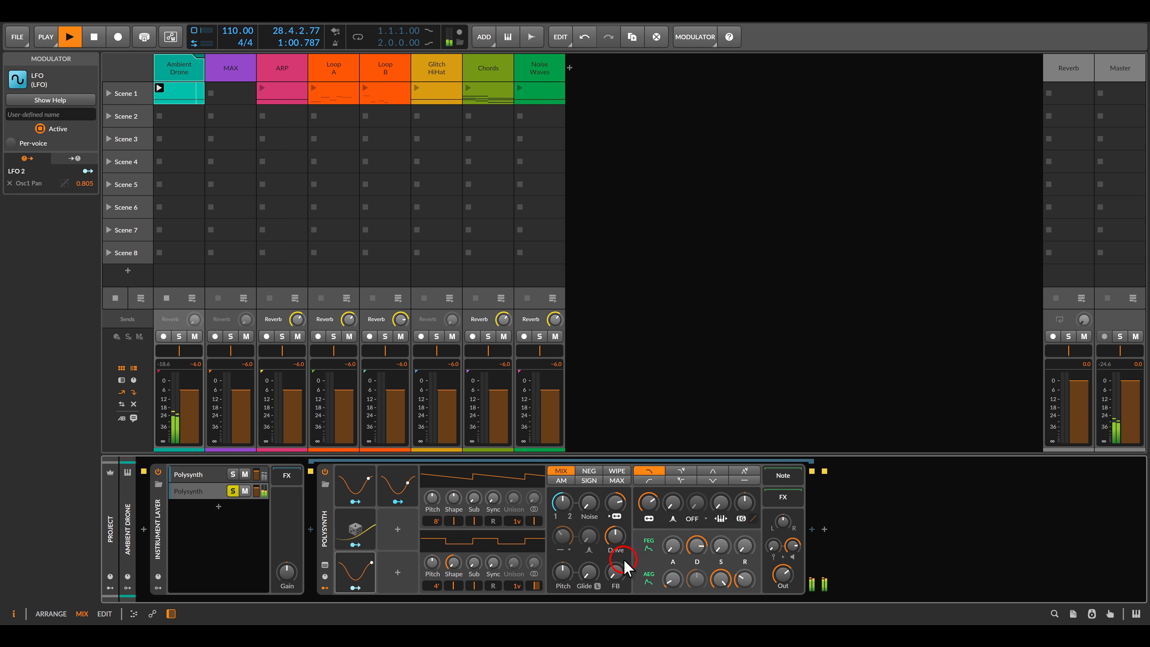
Step: Raise the second Polysynth's feedback and drive, and fine-tune its output level and filter resonance
drag(615, 573, 616, 574)
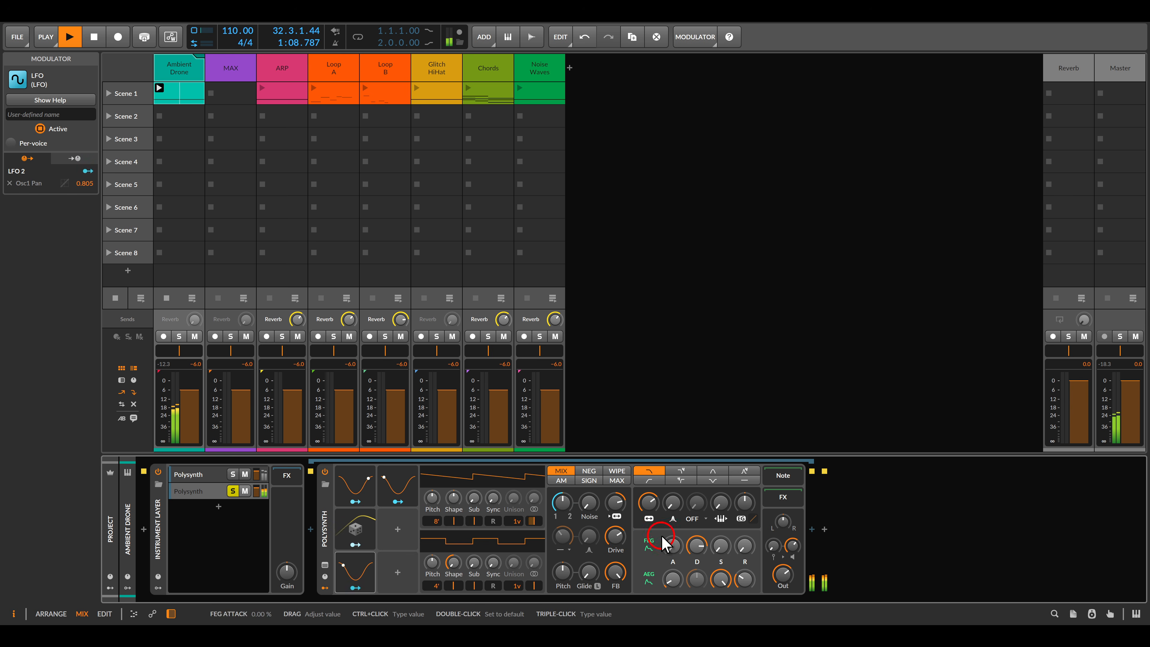
drag(791, 546, 790, 546)
drag(612, 536, 612, 535)
drag(673, 503, 673, 503)
Step: Duplicate the Random modulator and collapse both modulators' settings
click(410, 534)
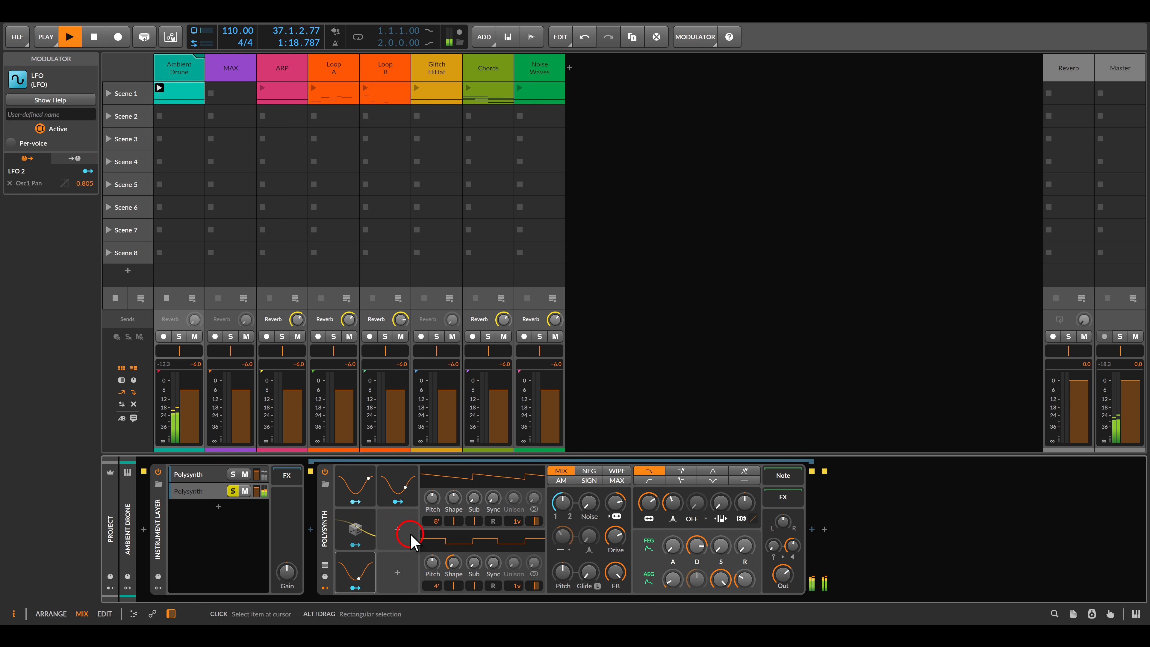
click(354, 527)
key(ctrl+d)
click(480, 529)
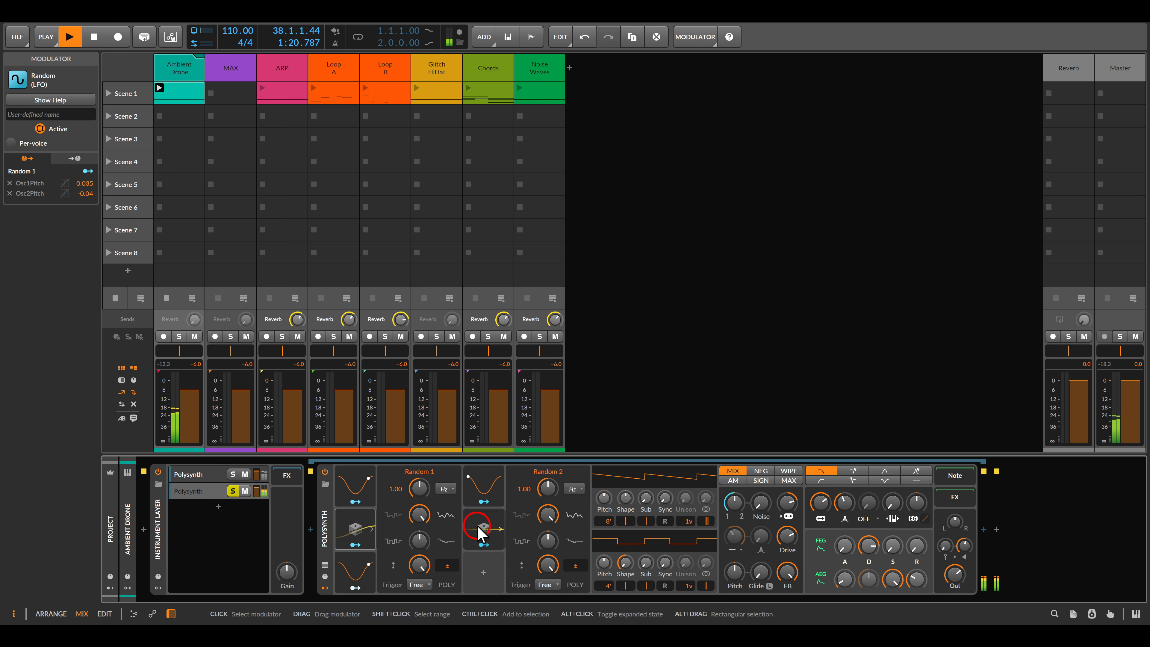
alt+click(473, 530)
Step: Set the duplicated Random modulator's rate to 0.54 Hz and route it to the filter frequency by 19.75 st
click(404, 530)
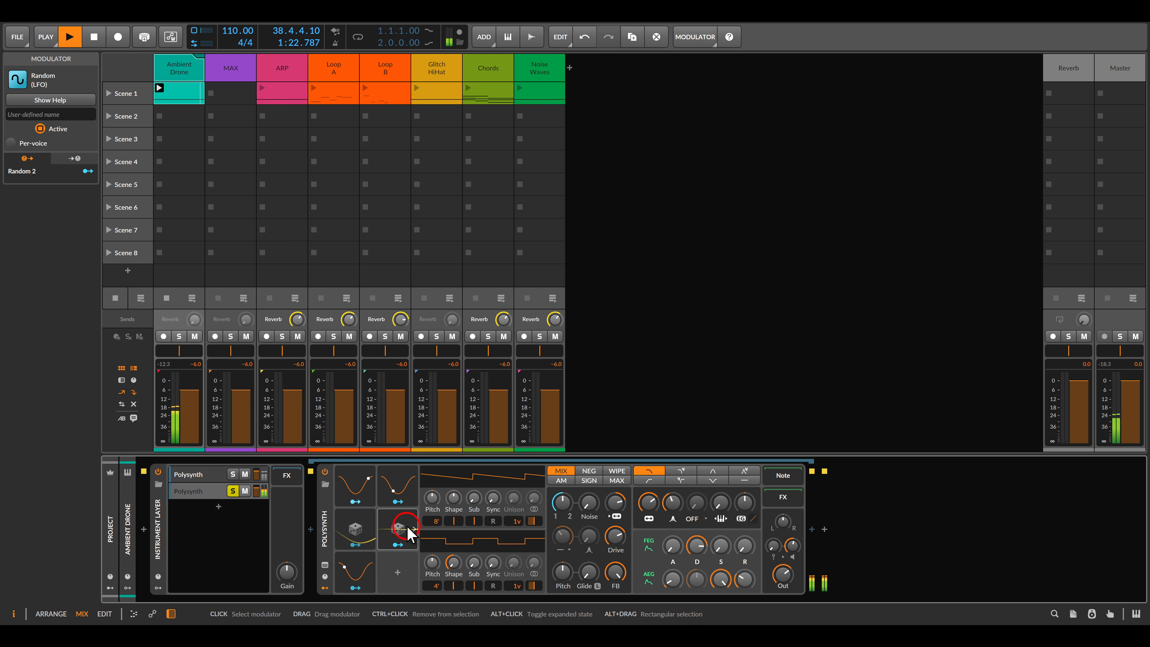
click(411, 541)
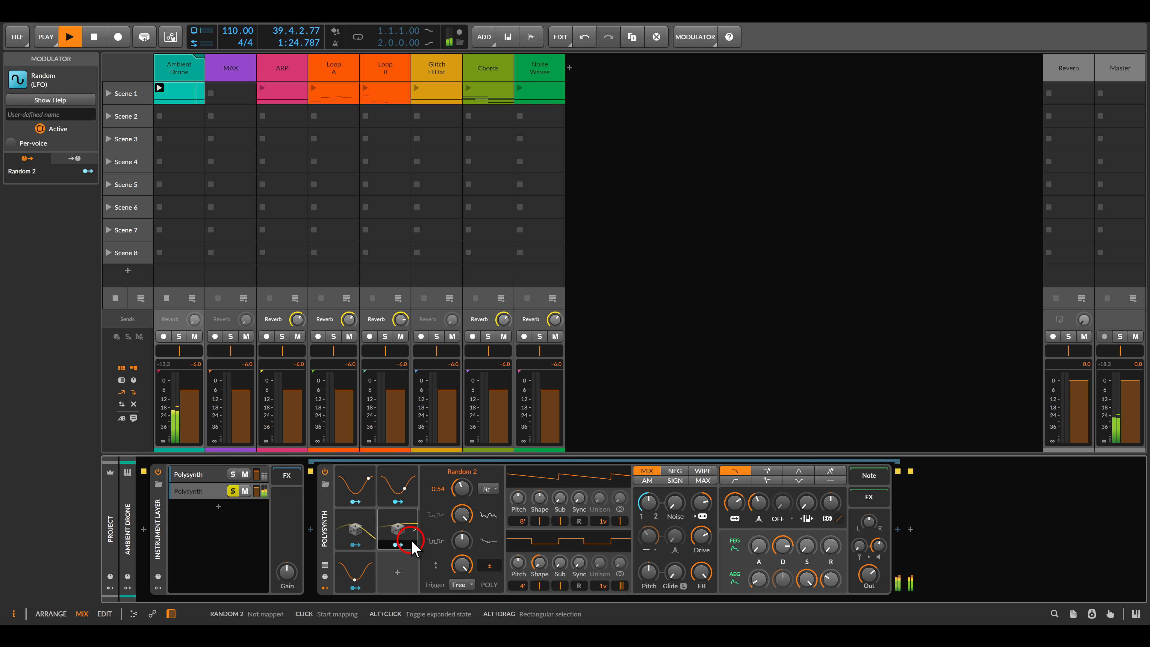
click(733, 502)
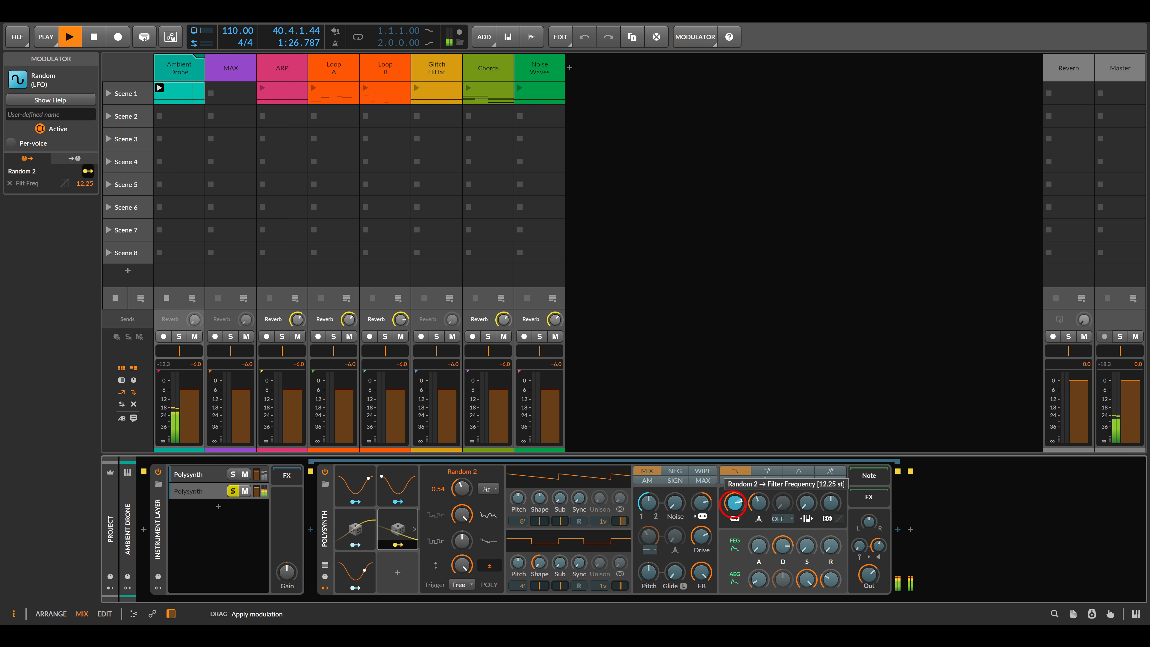
click(412, 561)
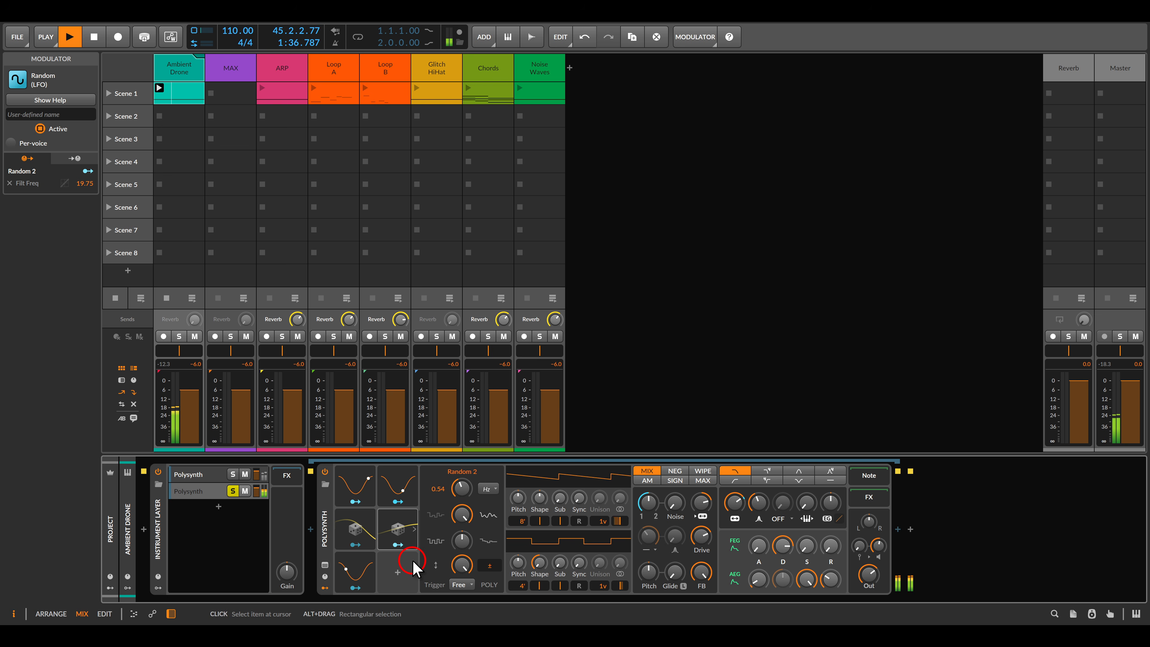
Step: Unsolo the second Polysynth layer and lower its volume to about -6 dB
click(257, 490)
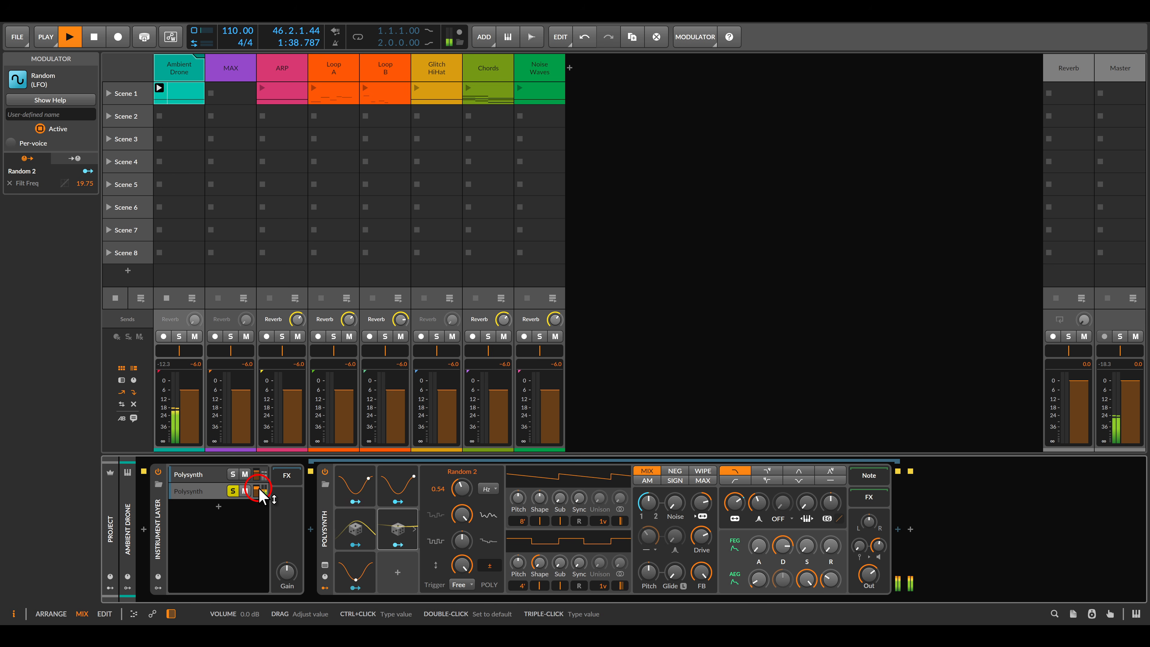
click(233, 491)
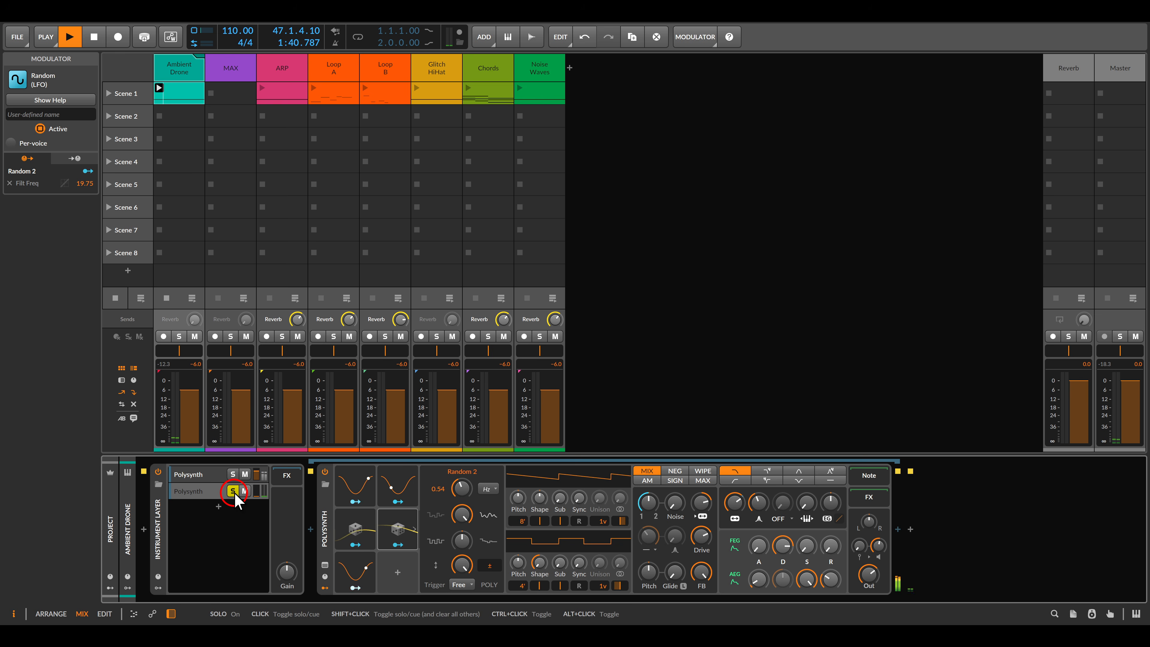
click(233, 491)
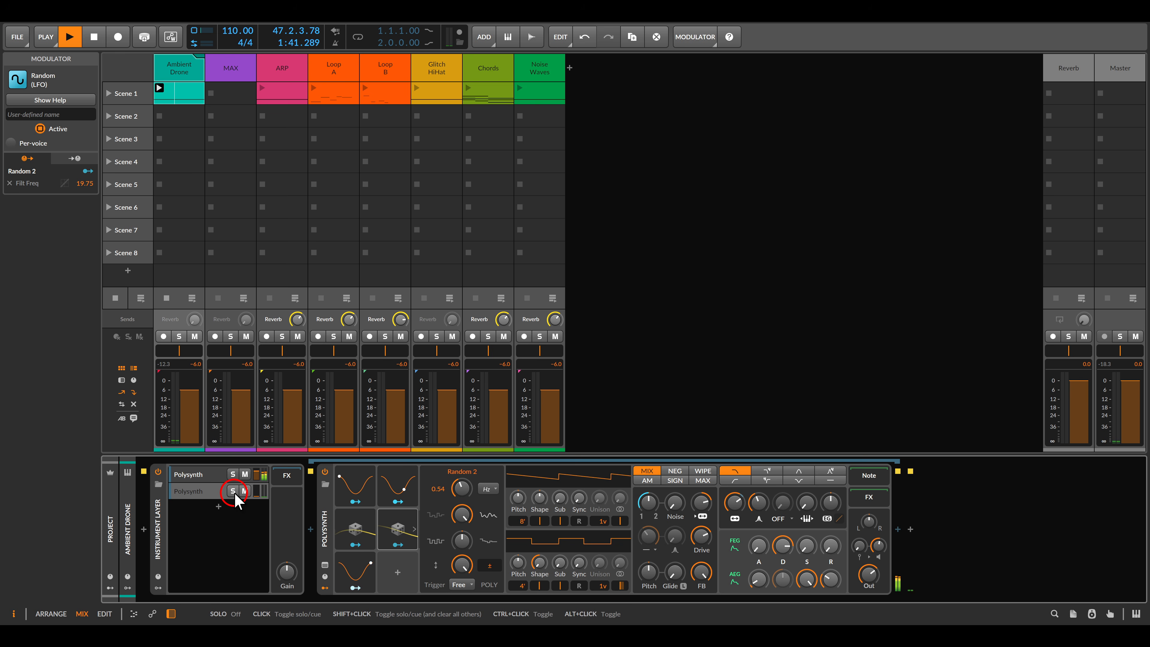
click(256, 495)
drag(258, 499, 257, 496)
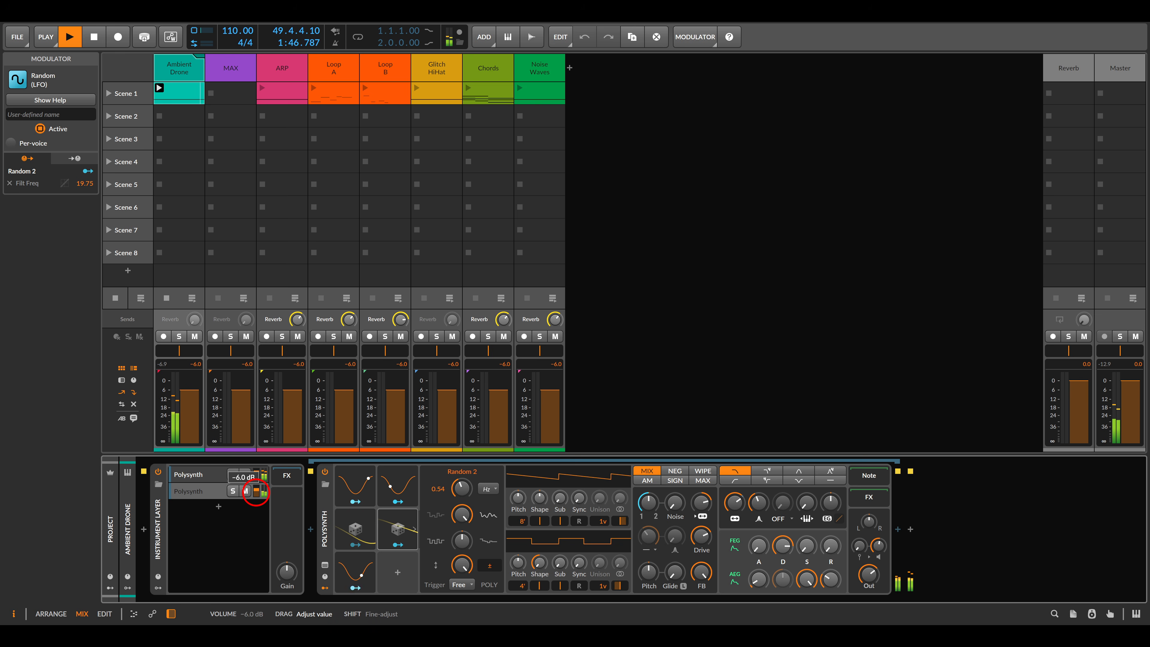
drag(256, 490, 254, 498)
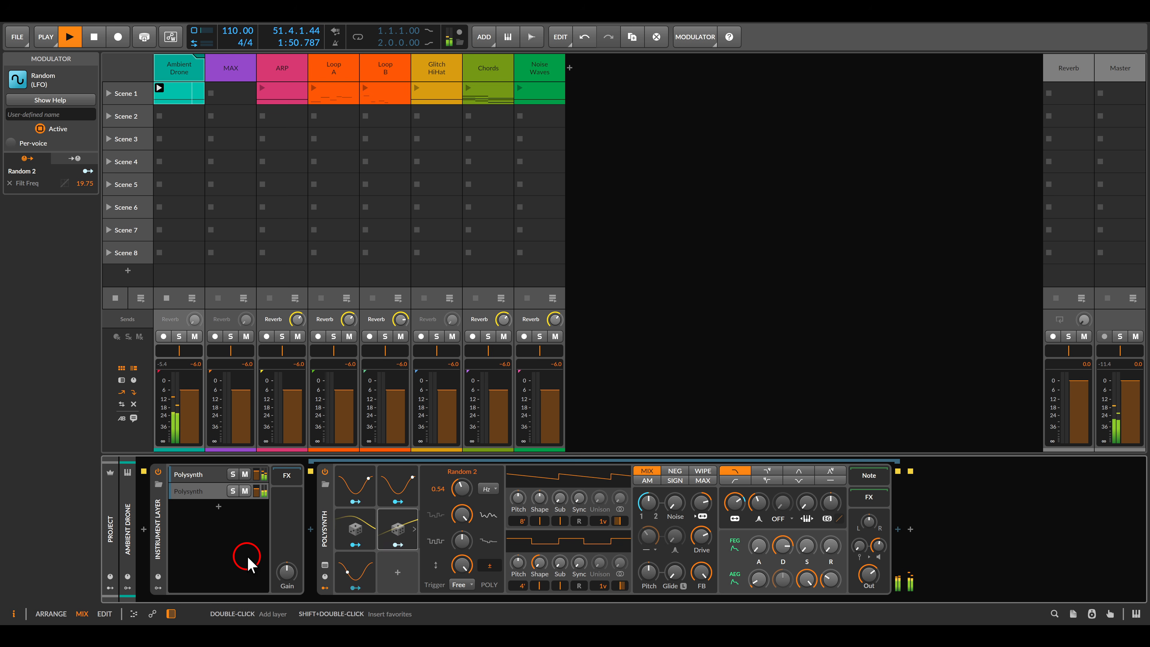
Step: Listen to both Polysynth layers together and stop playback
click(869, 496)
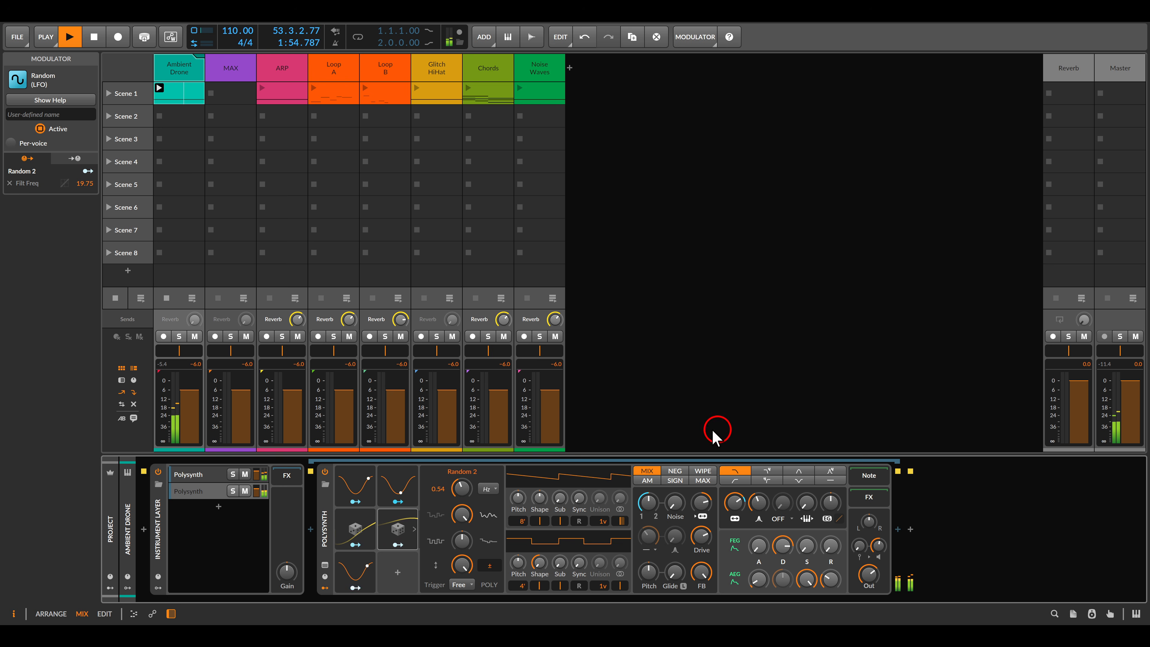
click(621, 378)
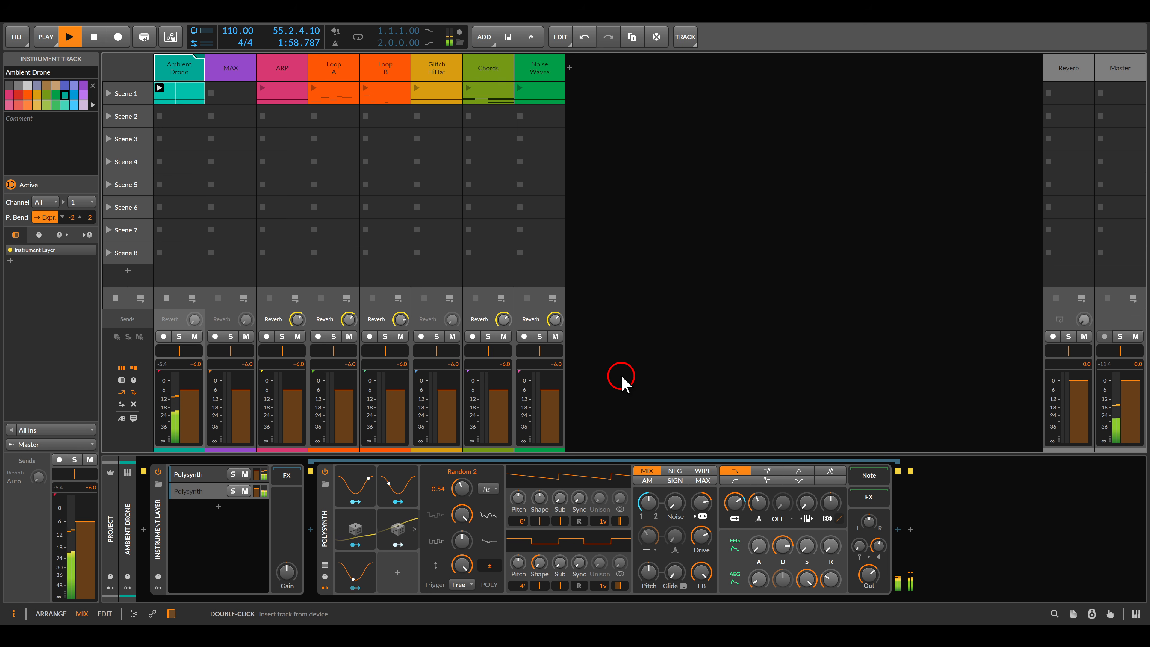
key(space)
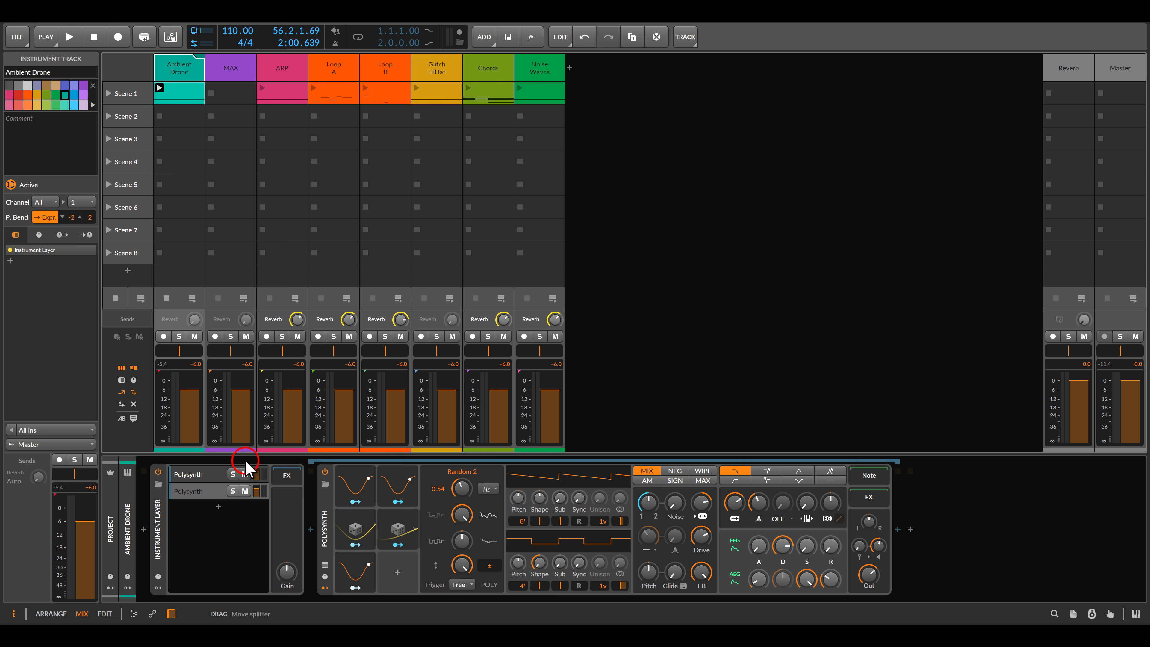
Step: Add a Blur effect to the FX chain of the first Polysynth layer
click(195, 475)
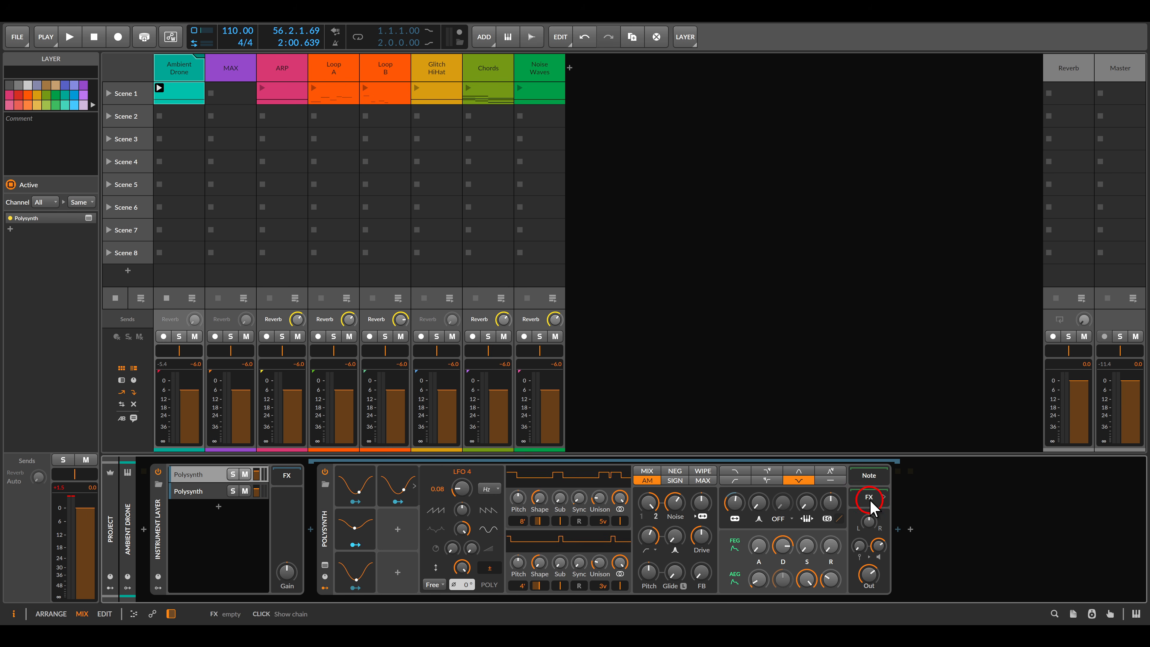
click(898, 530)
double_click(539, 139)
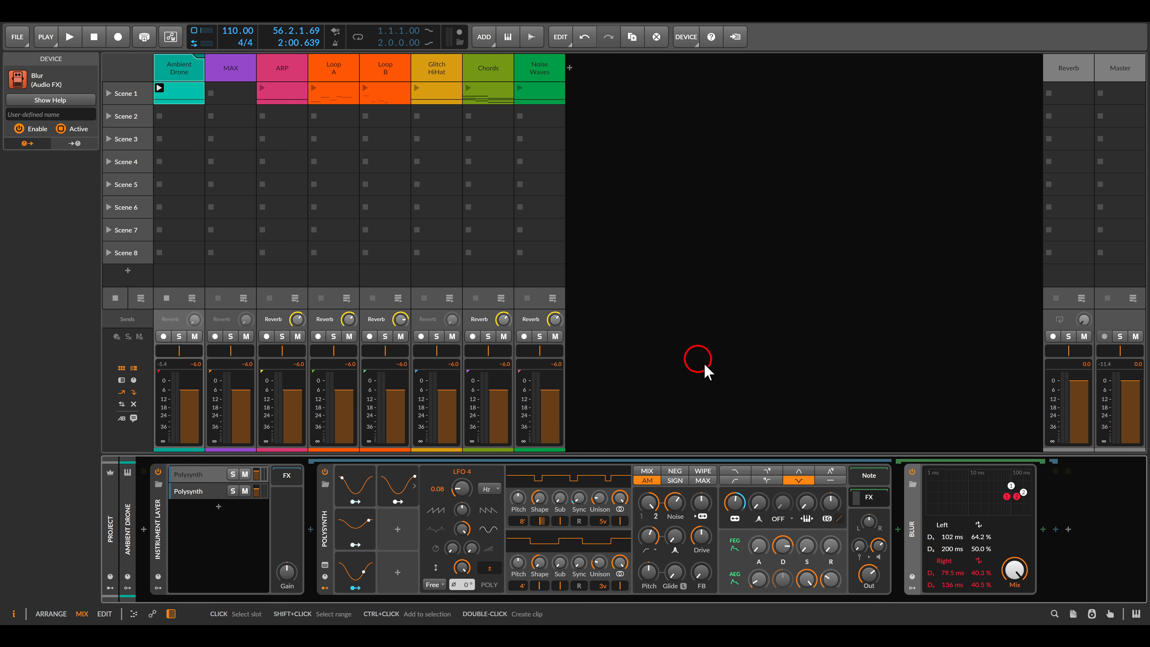
Step: Solo the first Polysynth layer and start playback
click(232, 473)
click(752, 502)
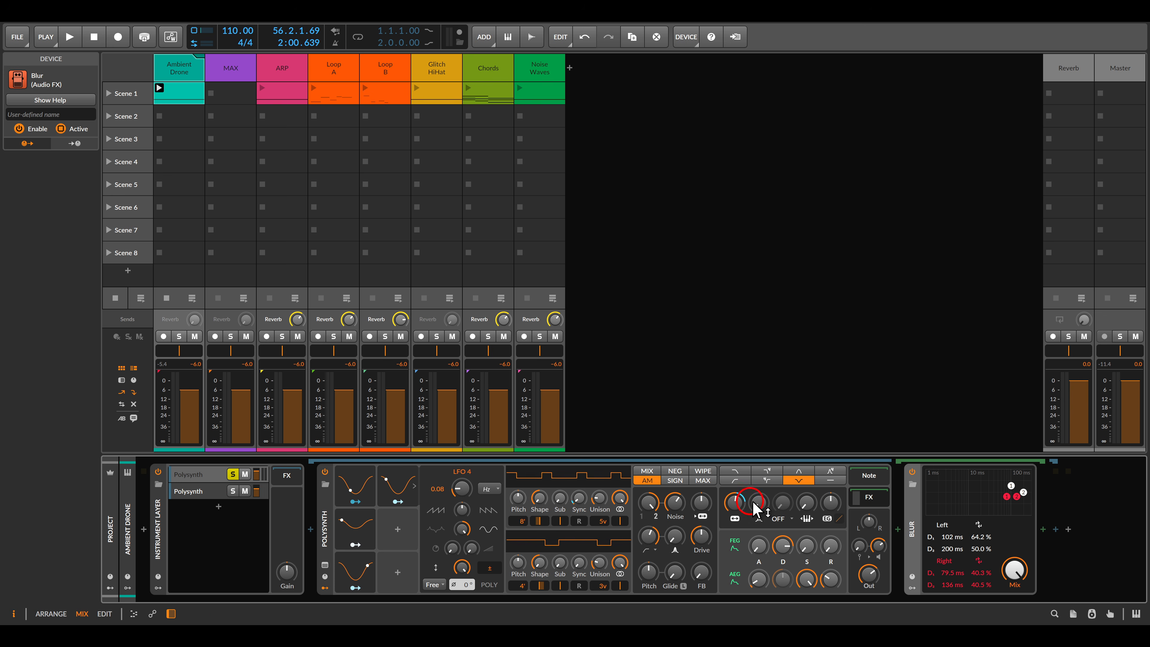
key(space)
Step: Duplicate the Blur effect twice to chain three Blurs in series
click(910, 523)
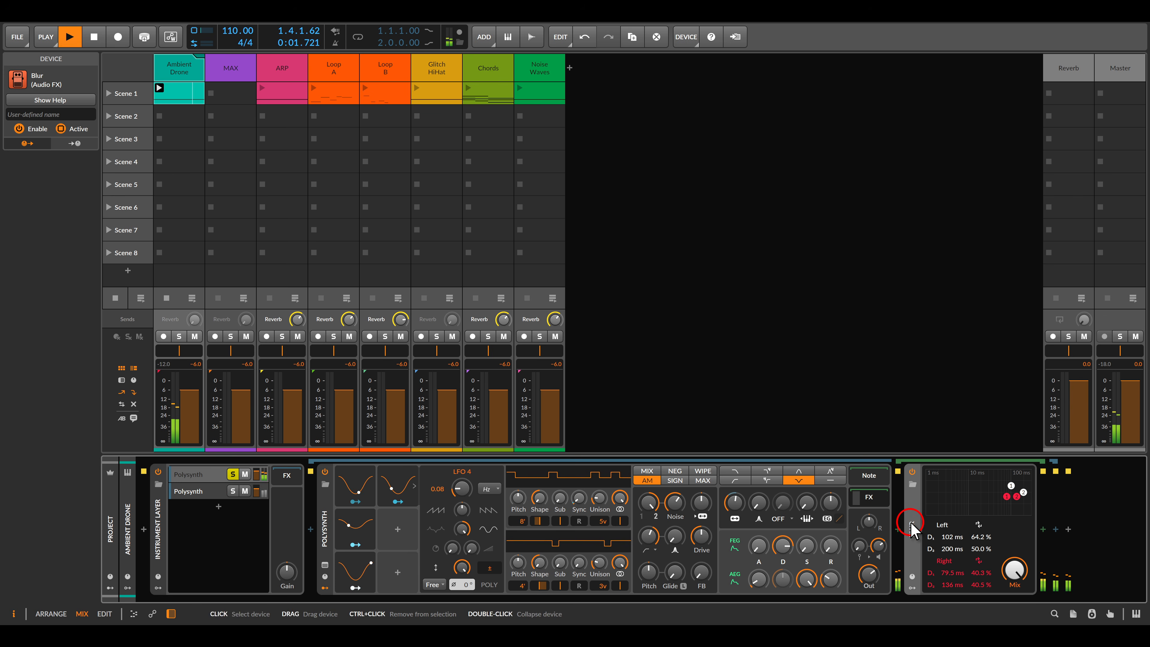
key(ctrl+d)
key(ctrl+d)
click(634, 524)
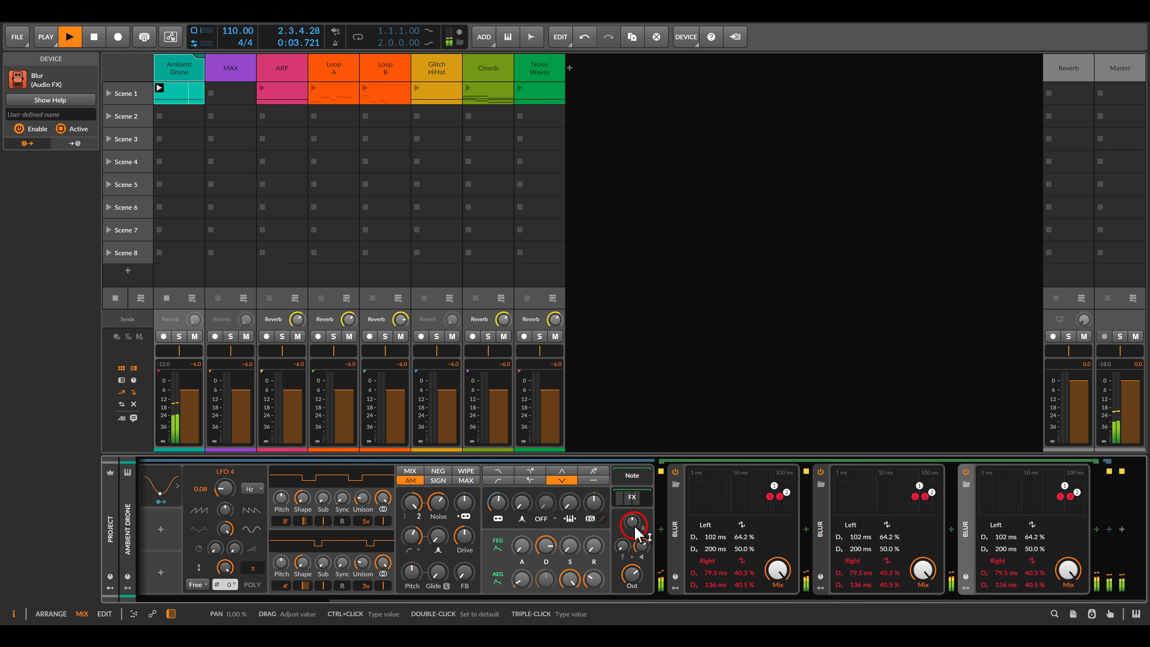
Step: Set the first Blur's delays to 82.2, 84.4, 40.5 and 80.2 ms, and the third's to 40.2, 157, 40.5 and 21.9 ms
mouse_move(715, 536)
mouse_down()
mouse_move(692, 534)
mouse_move(711, 543)
mouse_move(713, 598)
mouse_up()
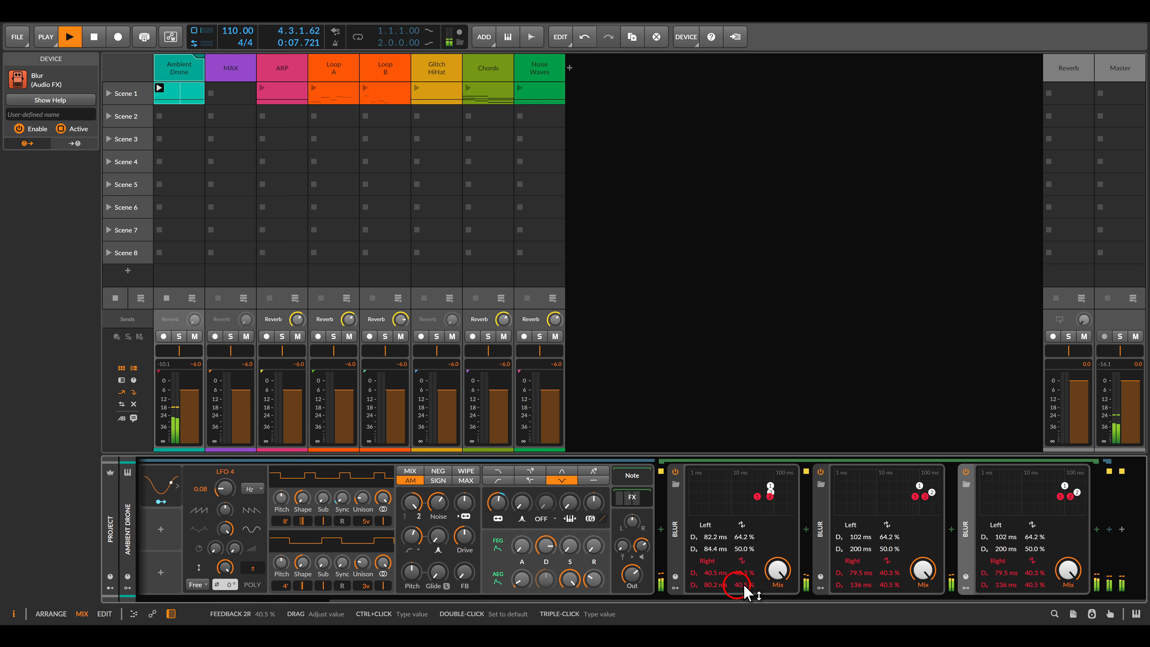
click(1004, 572)
drag(1005, 578, 1006, 588)
drag(999, 549, 1001, 555)
click(1002, 586)
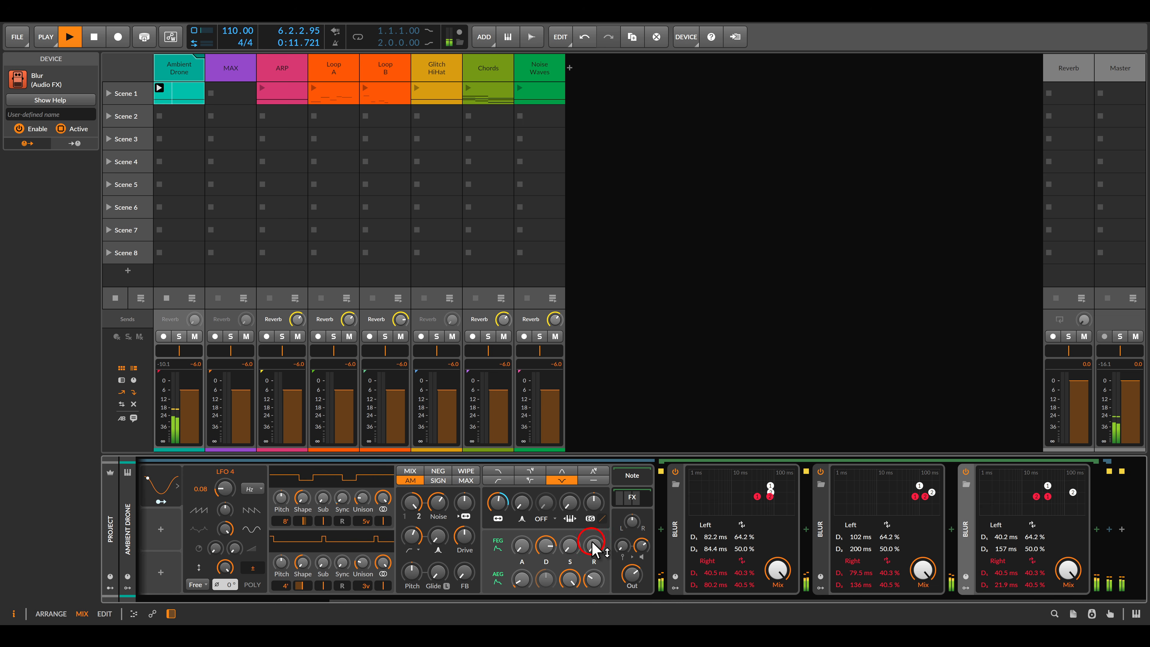
drag(561, 544, 822, 532)
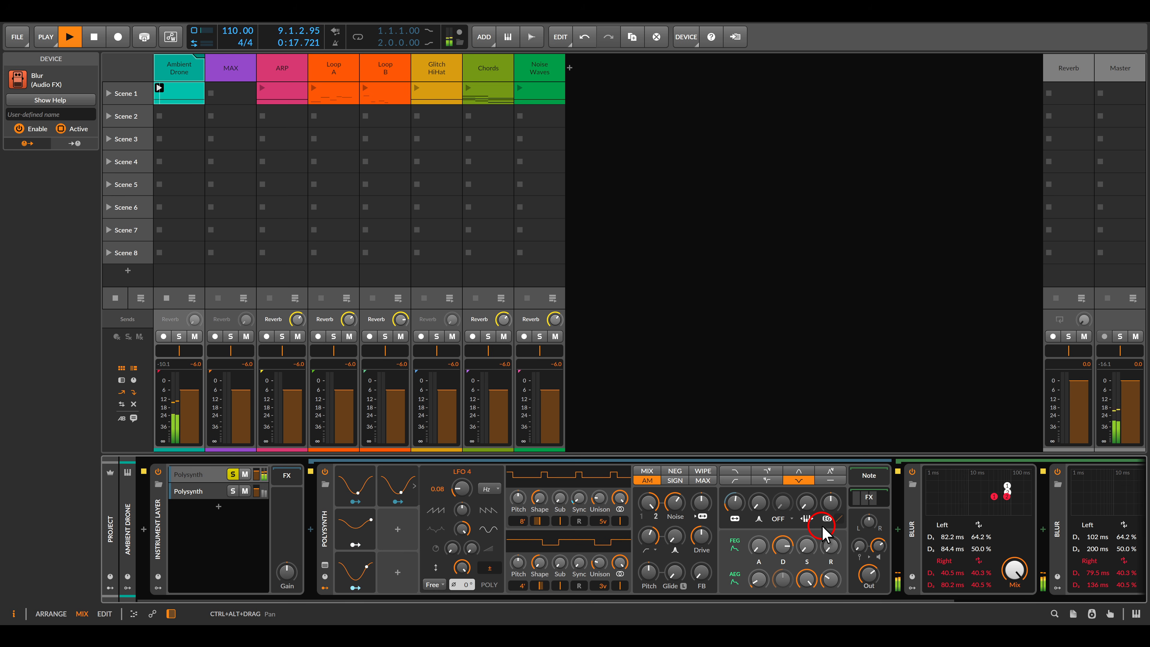
Step: Stop playback and switch the solo from the first Polysynth layer to the second
key(space)
click(232, 475)
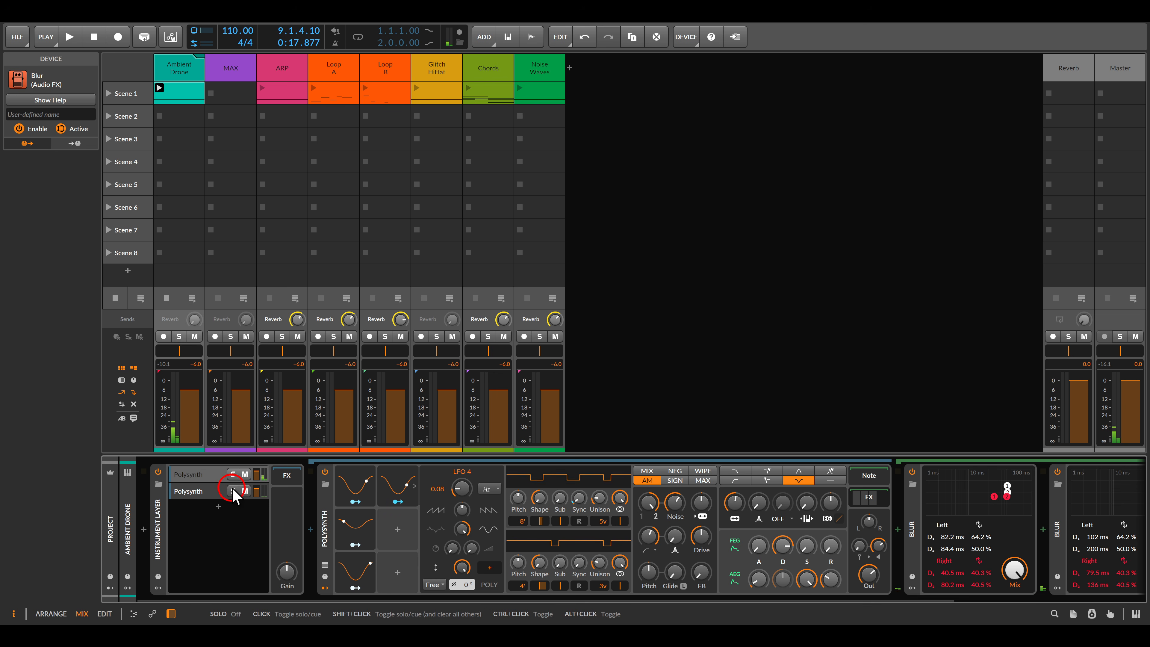
click(233, 491)
click(214, 491)
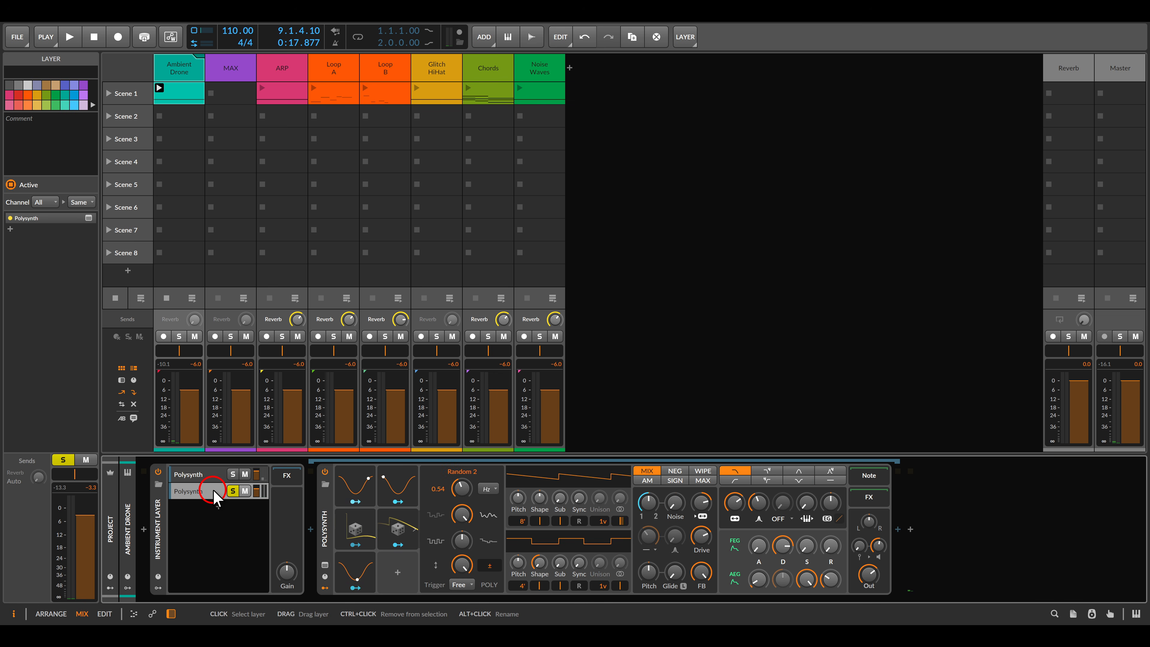
Step: Add a Delay+ after the second layer's Polysynth and insert a Pitch Shifter at +12 st in its feedback FX chain
click(898, 529)
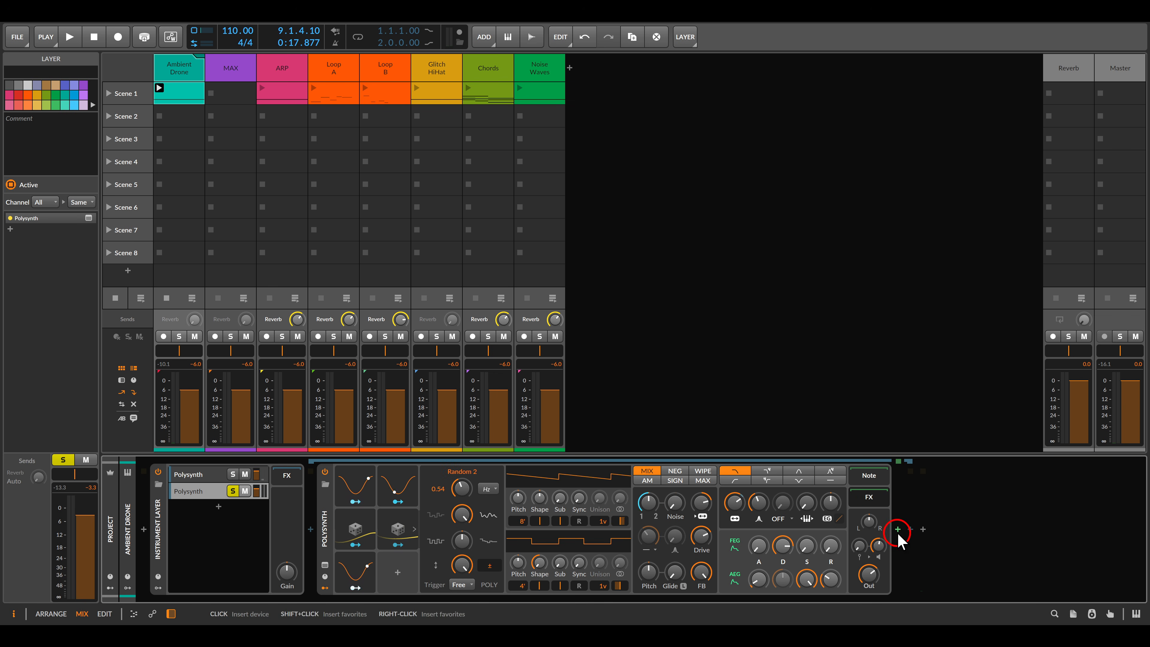
double_click(561, 208)
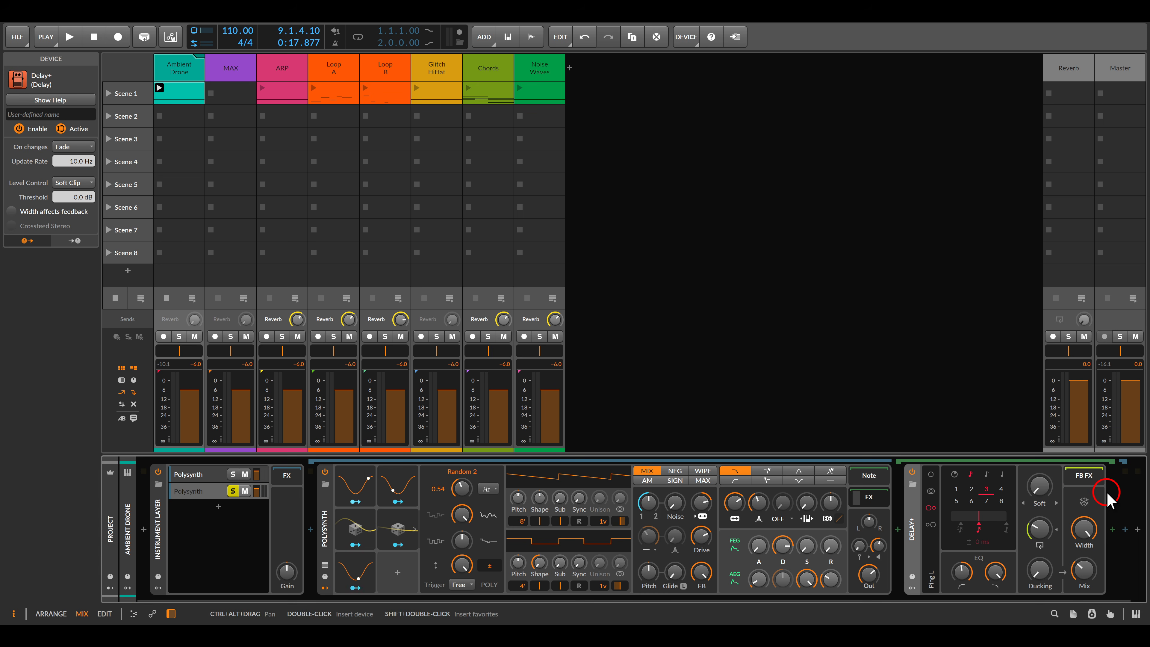
click(1086, 483)
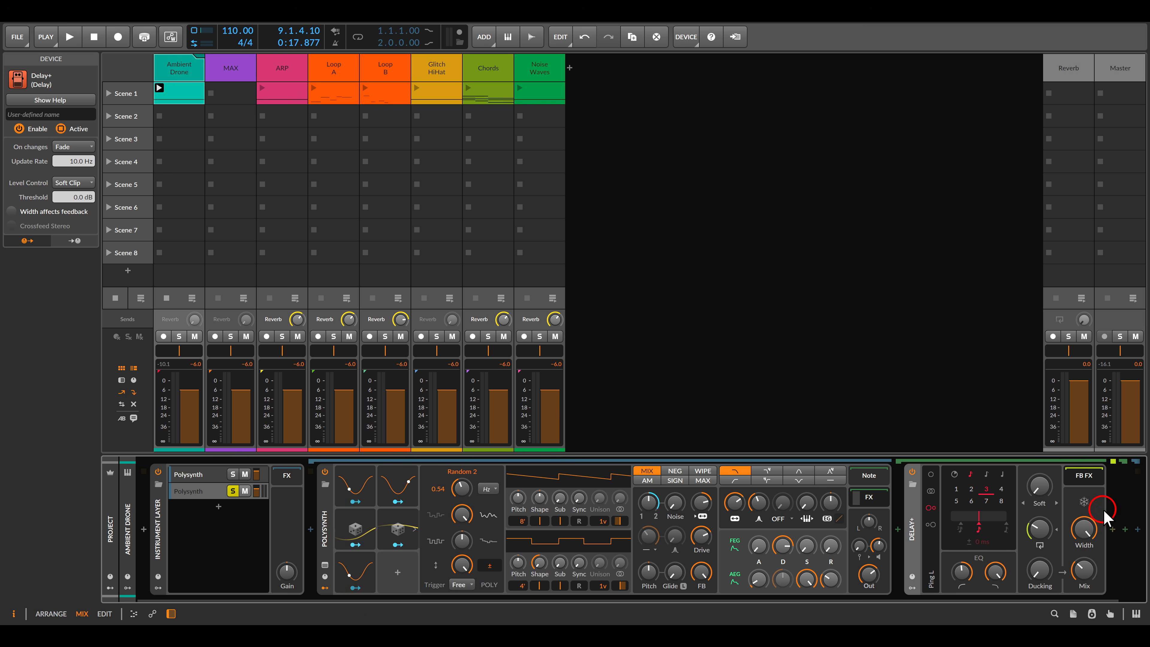
click(1116, 533)
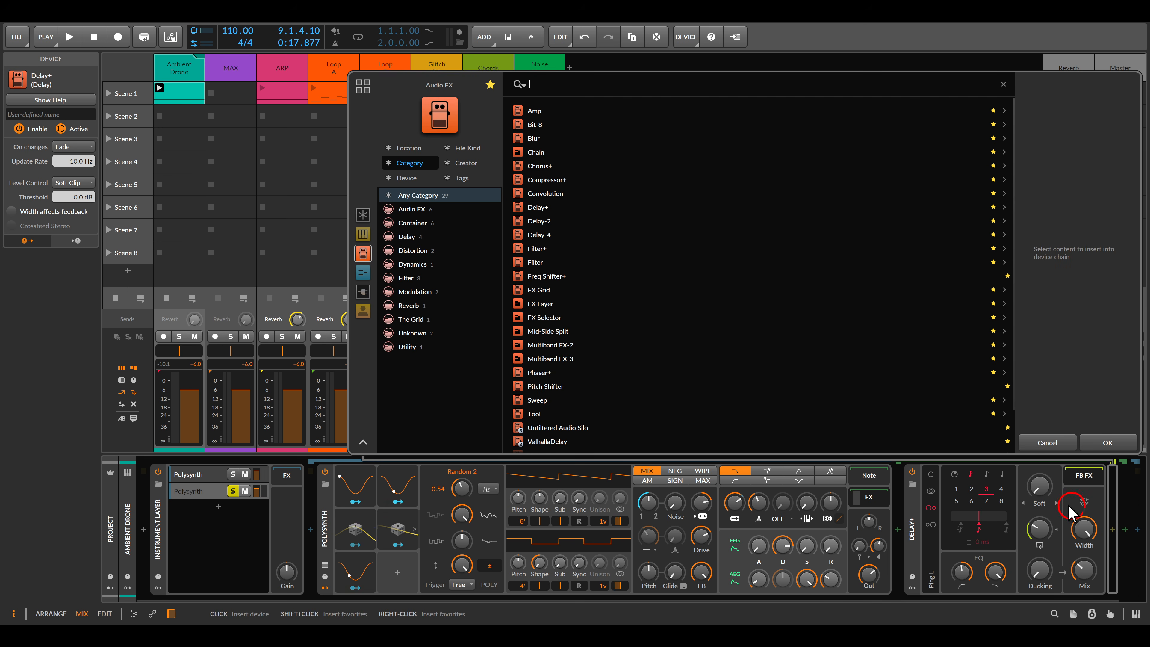
double_click(561, 386)
drag(1056, 530, 1058, 534)
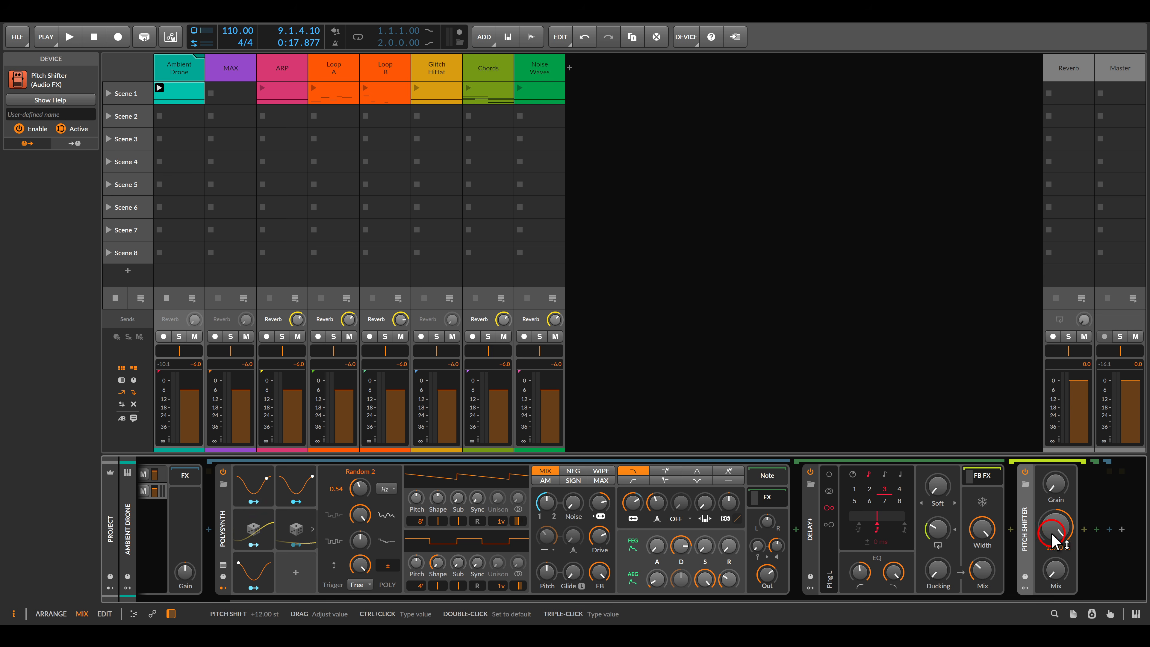
Step: Play the soloed layer and lower the Pitch Shifter's mix to about 40 %
click(504, 553)
key(space)
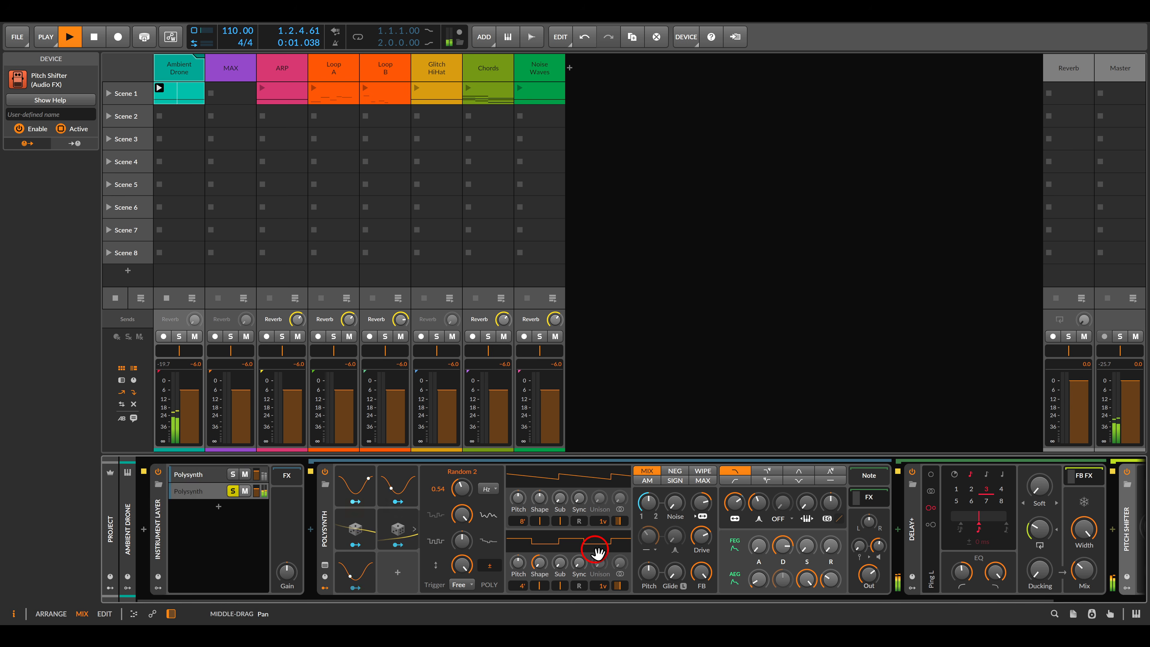
click(870, 546)
drag(1056, 569, 1055, 578)
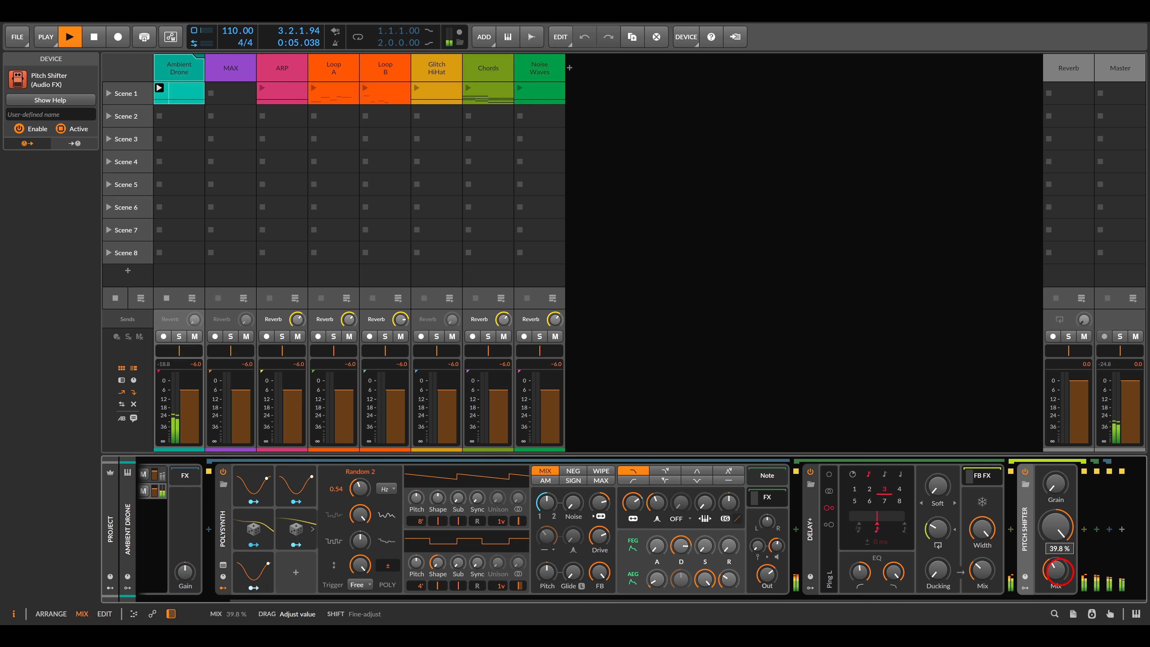
mouse_move(1056, 577)
mouse_down()
mouse_move(1052, 562)
mouse_move(1052, 578)
mouse_up()
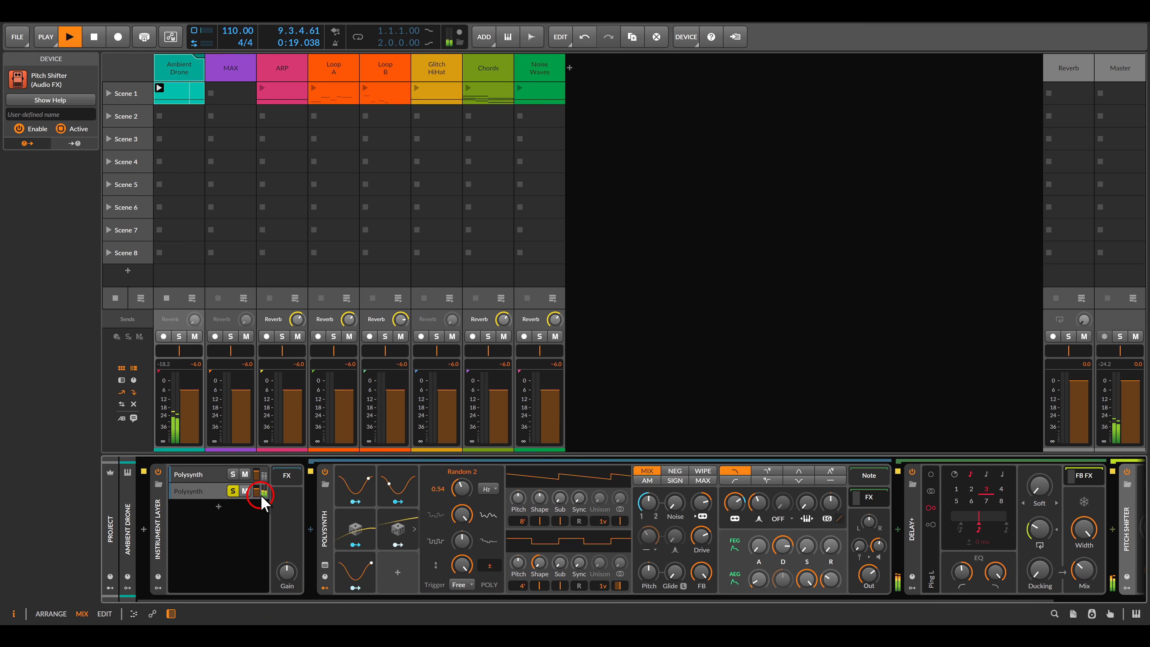
Step: Unsolo the second Polysynth layer to audition both layers together, and stop playback
click(233, 492)
click(453, 532)
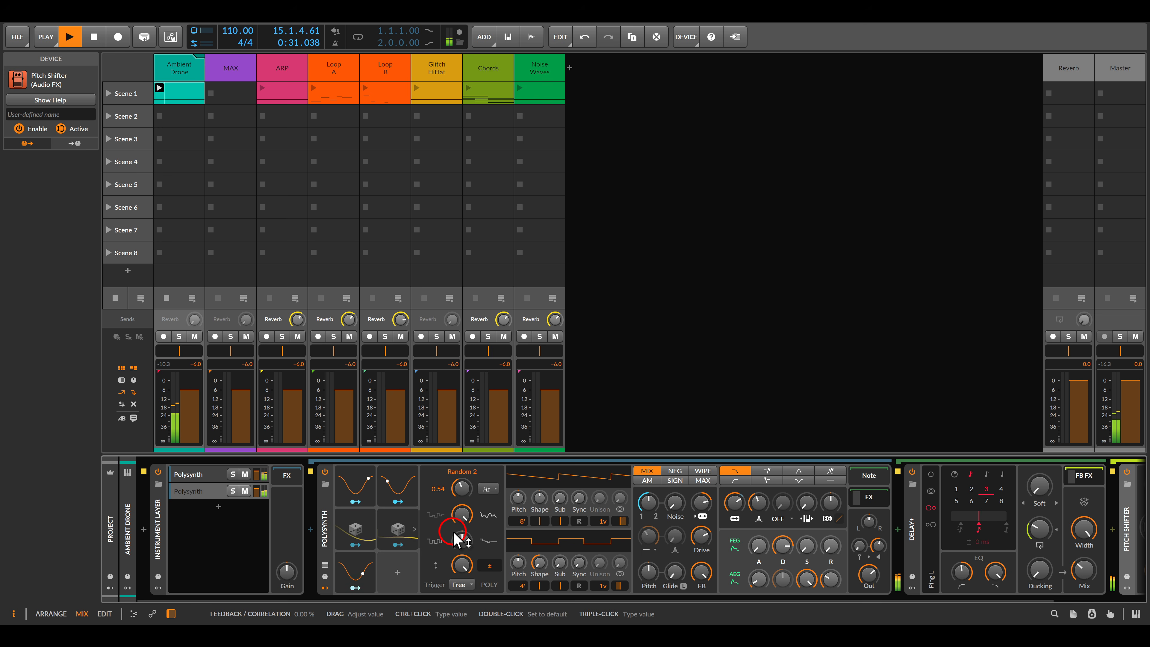
key(space)
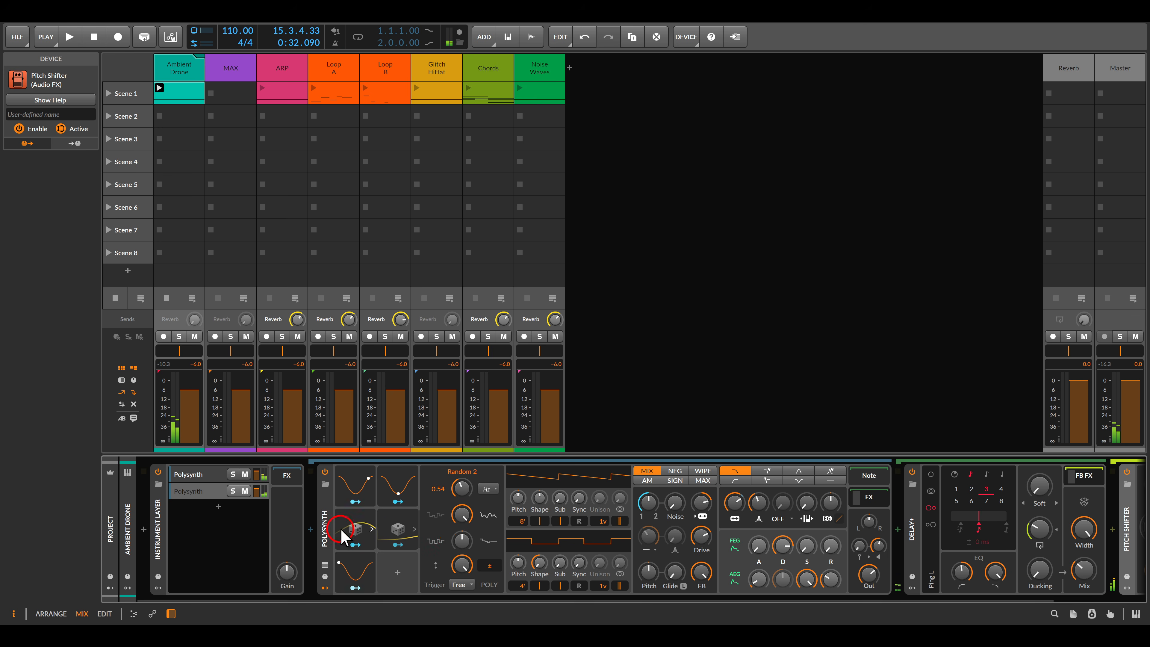
Step: Add a third Polysynth layer to the Instrument Layer and solo it
click(218, 506)
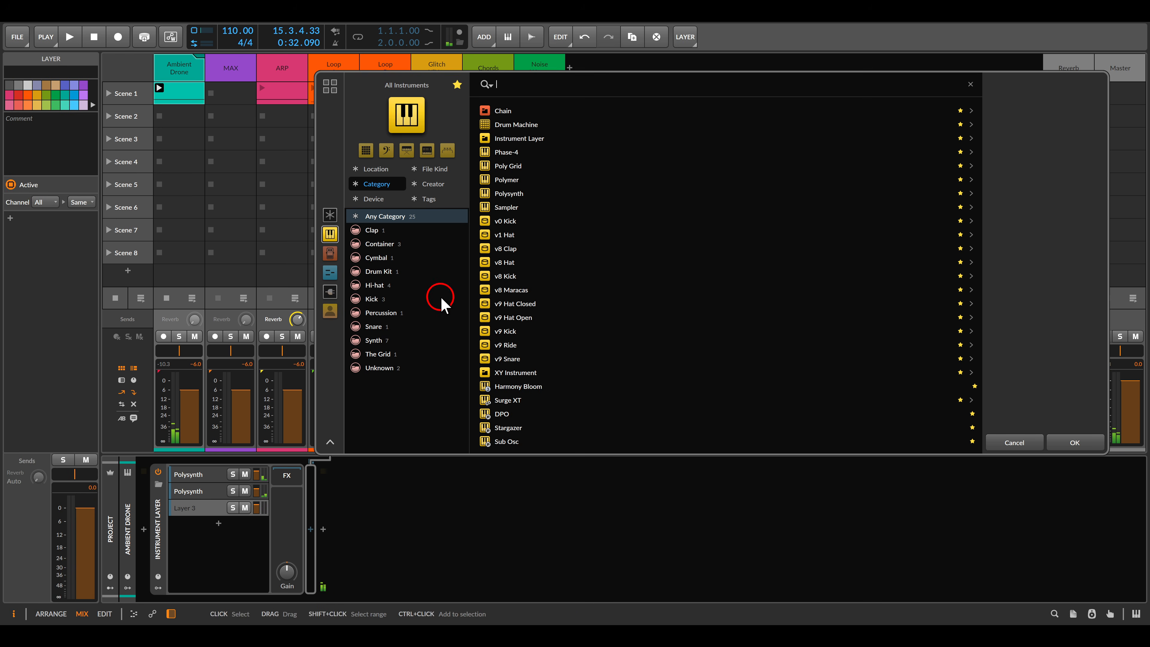
double_click(495, 193)
click(225, 507)
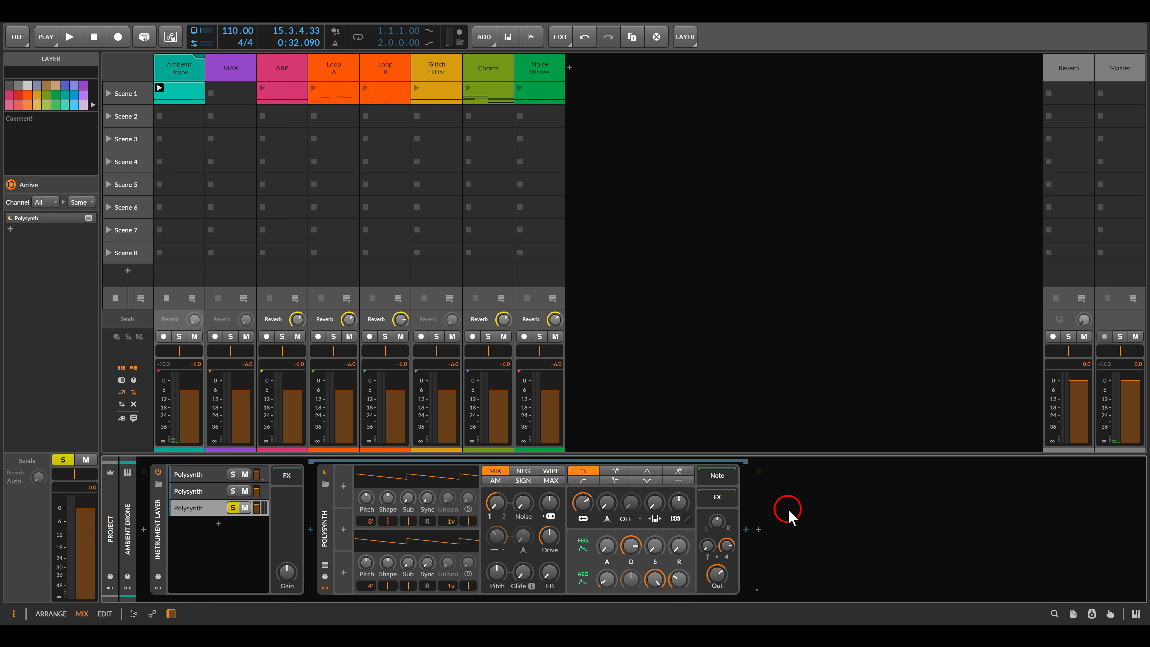
click(815, 508)
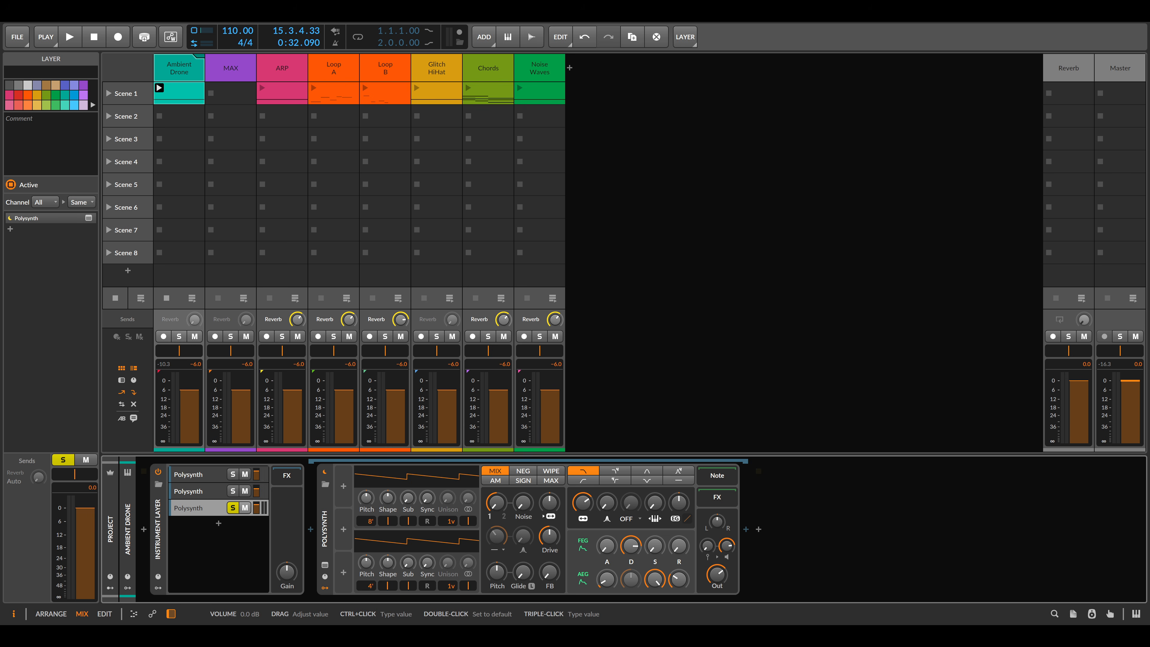
Step: Set the third Polysynth's oscillator 1 to 16', oscillator 2 to 8', and the oscillator blend mode to MAX
click(367, 522)
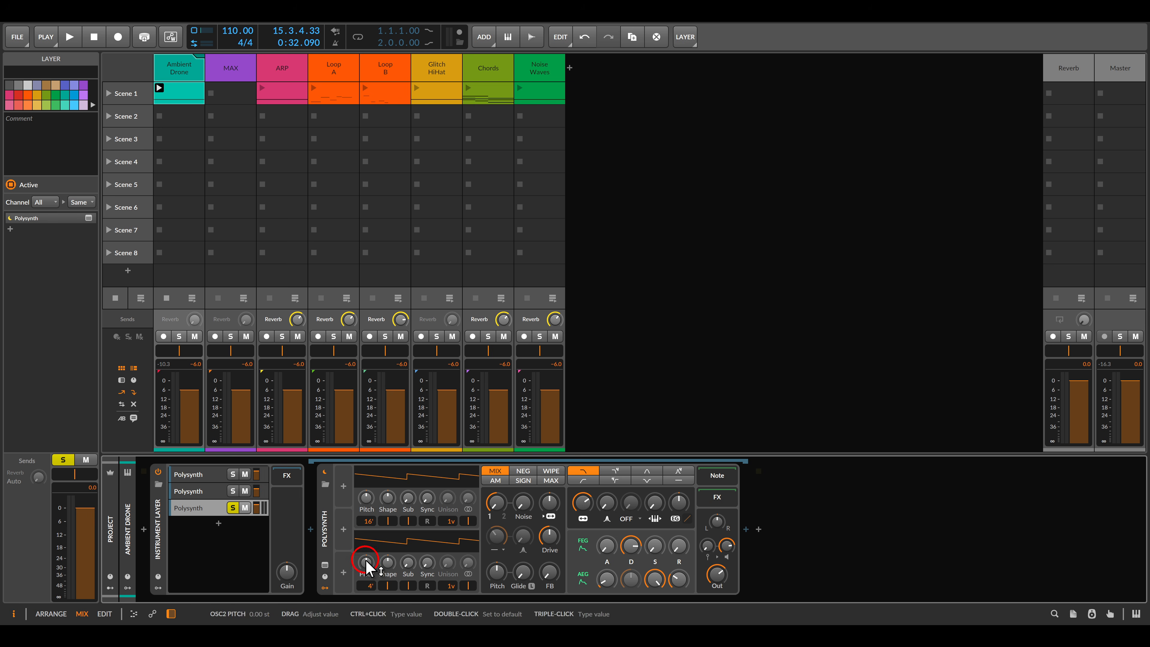
drag(368, 585, 368, 576)
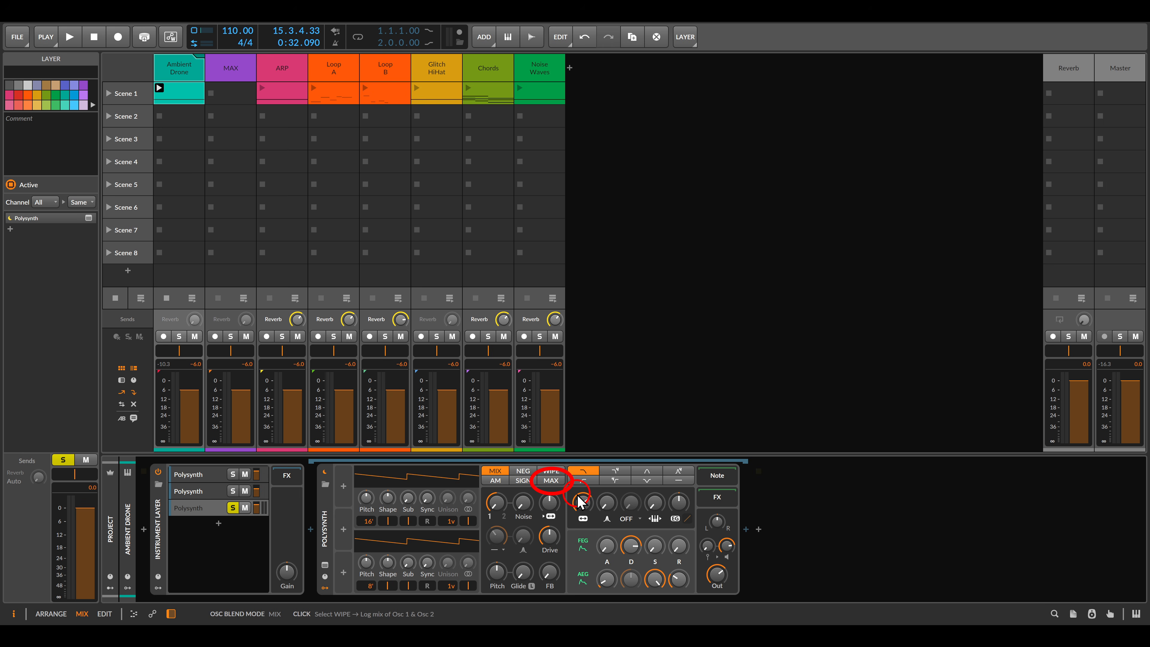
click(557, 480)
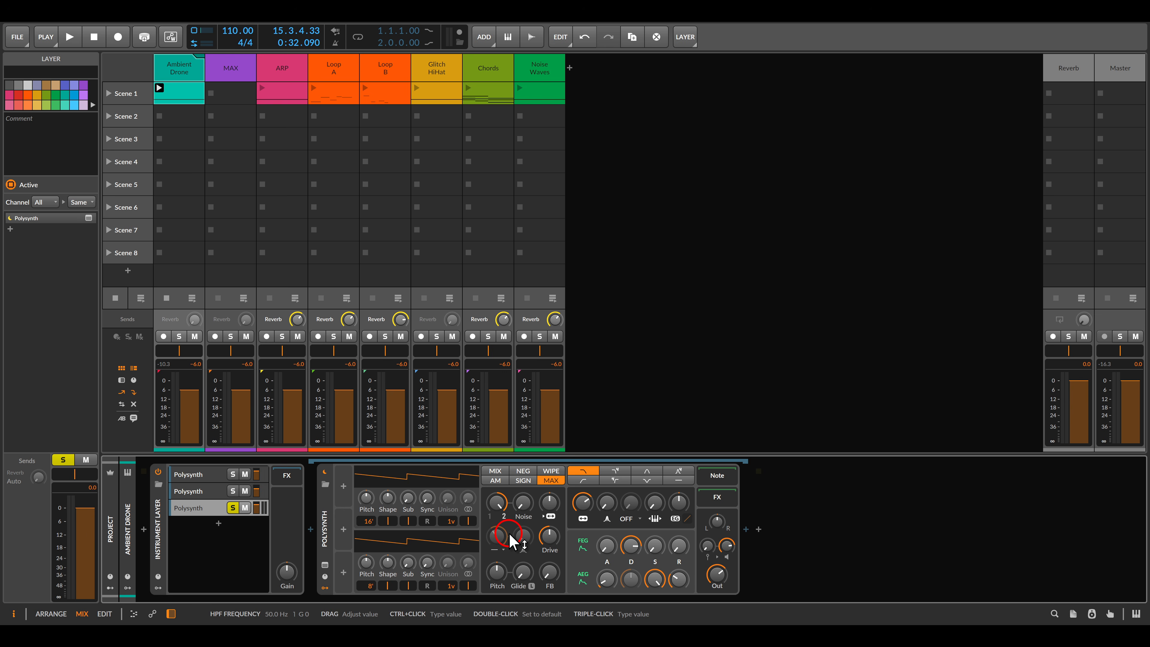
Step: Open the Poly Grid on the MAX track and examine the two LFOs feeding the max module
click(235, 69)
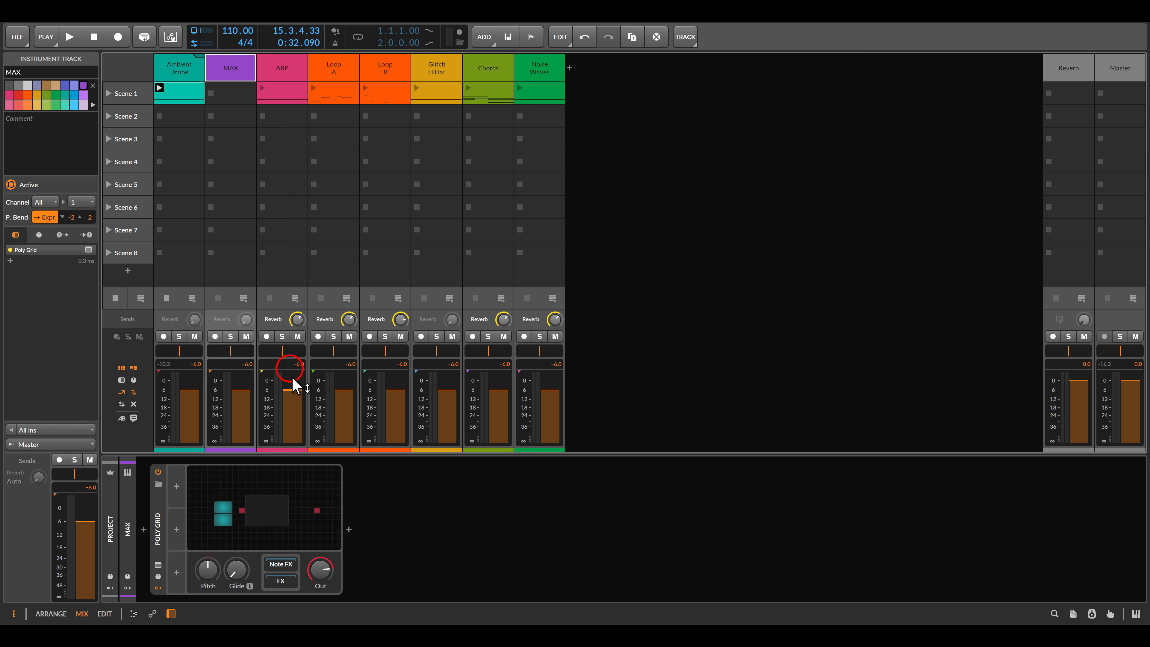
click(260, 510)
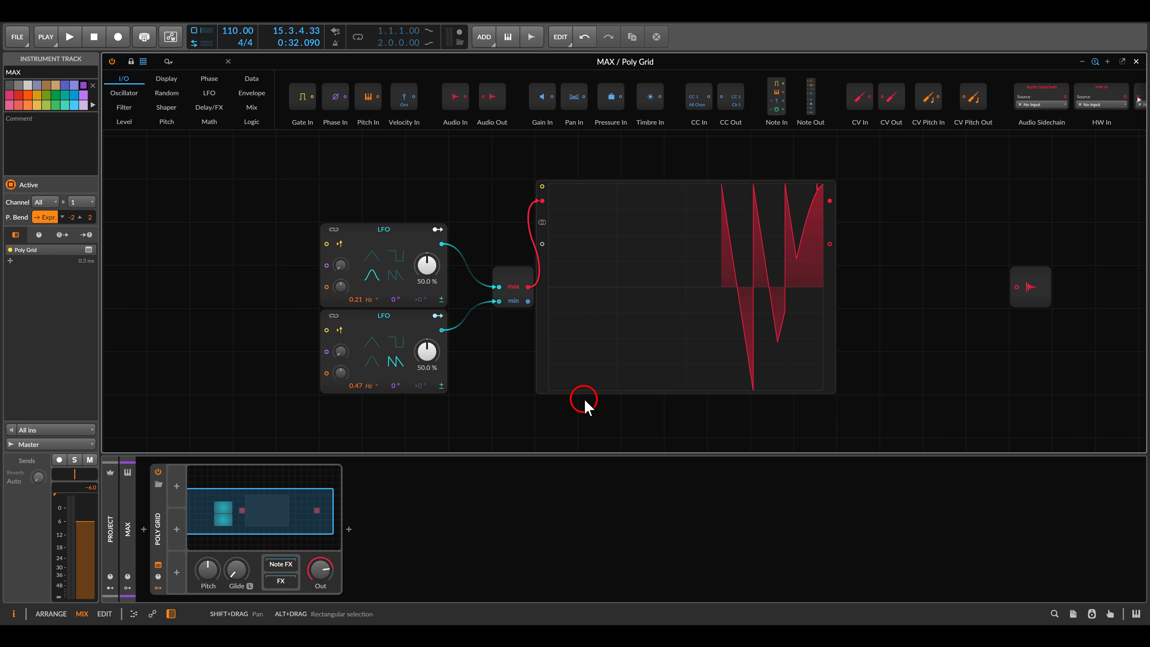
click(372, 274)
click(393, 361)
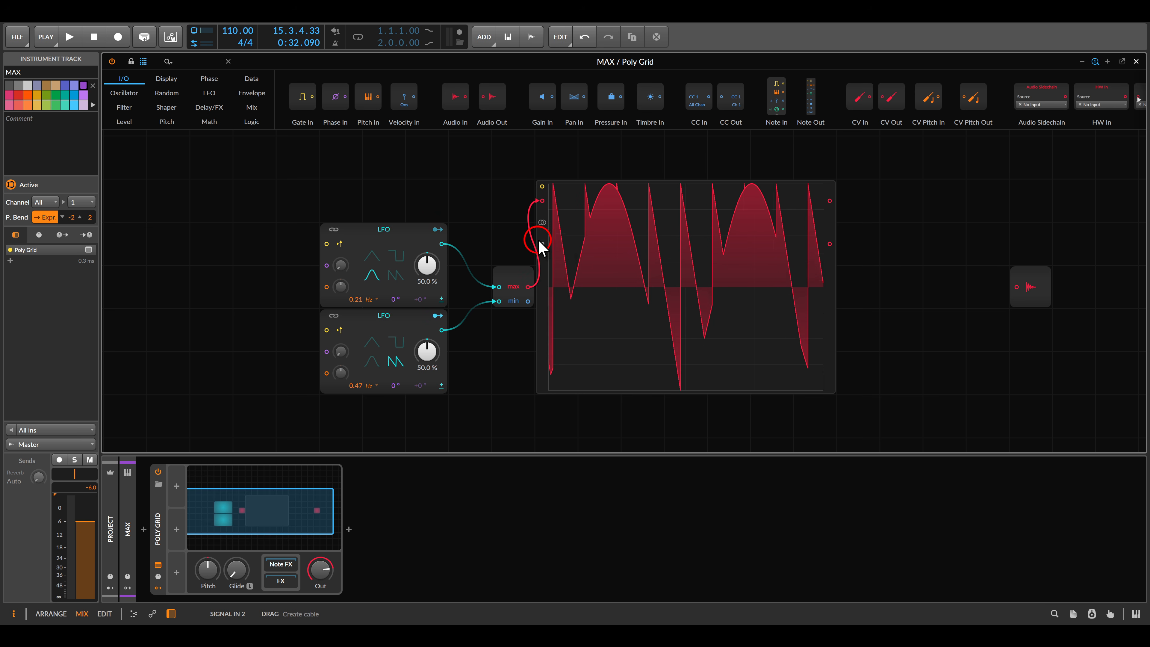
Step: Patch the upper LFO into the scope's second input to compare its wave with the max output
drag(542, 244, 442, 243)
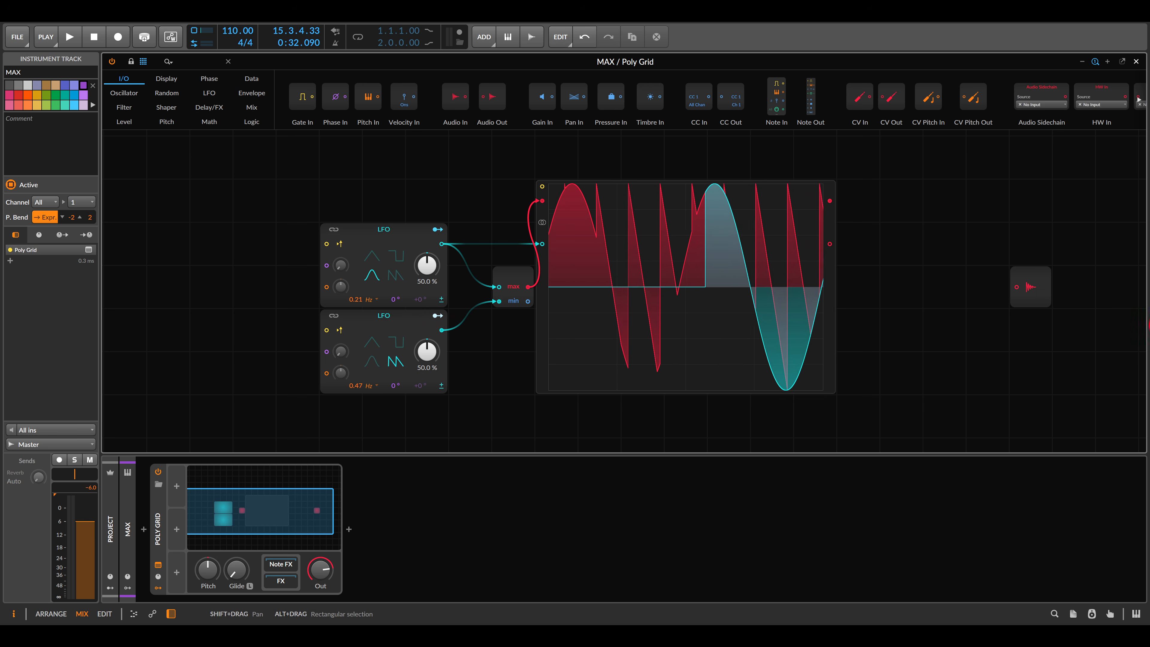
click(845, 332)
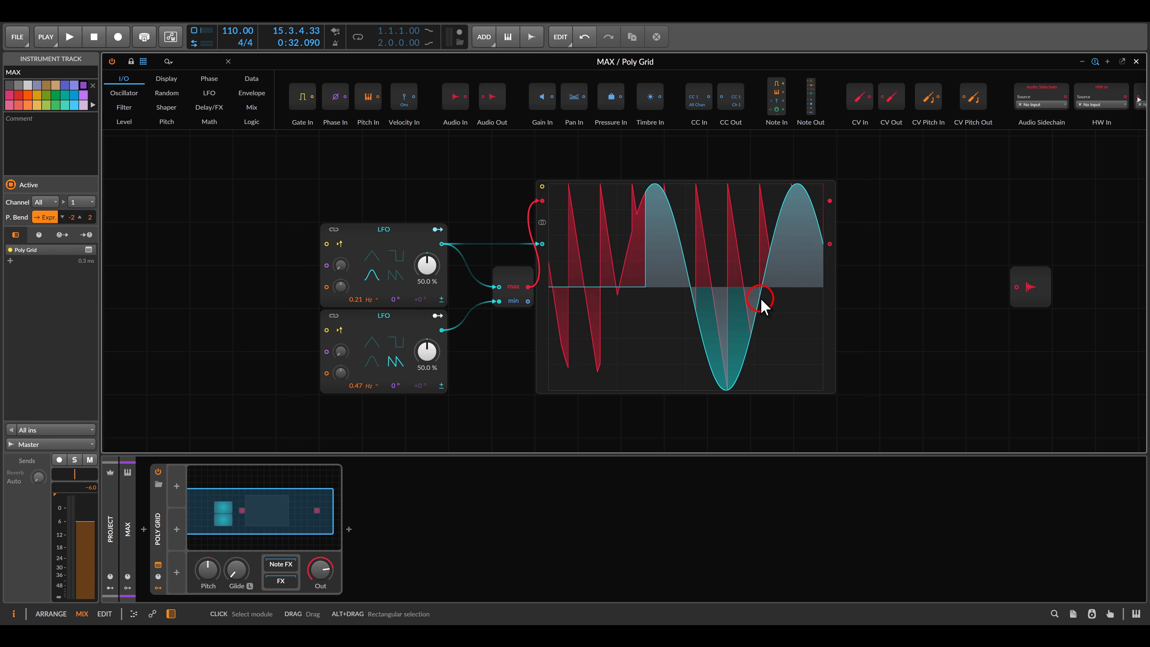
click(736, 299)
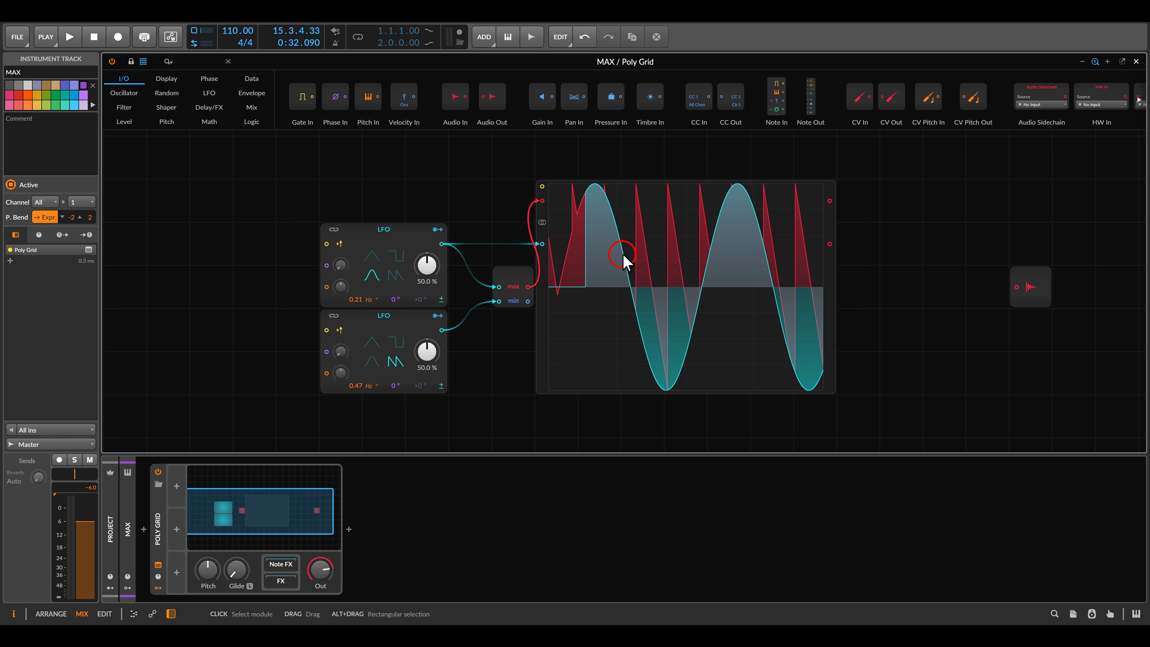
click(623, 254)
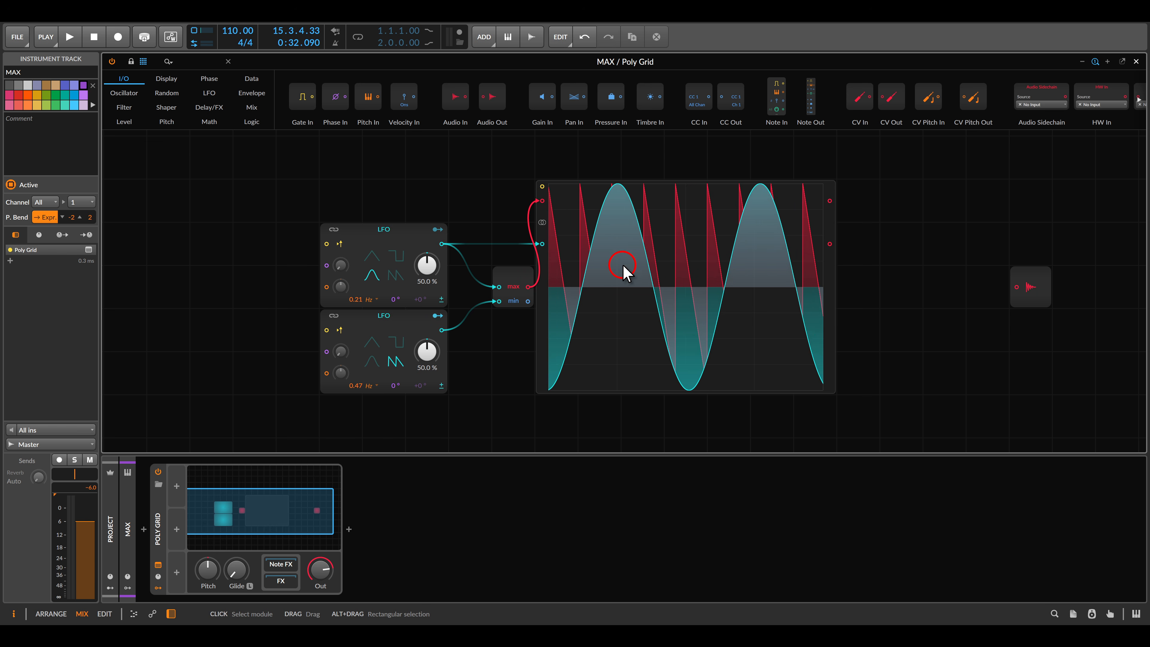
Step: Patch the lower LFO into the scope's second input for comparison, remove that cable and close the Poly Grid editor
mouse_move(542, 244)
mouse_down()
mouse_move(488, 313)
mouse_move(441, 331)
mouse_up()
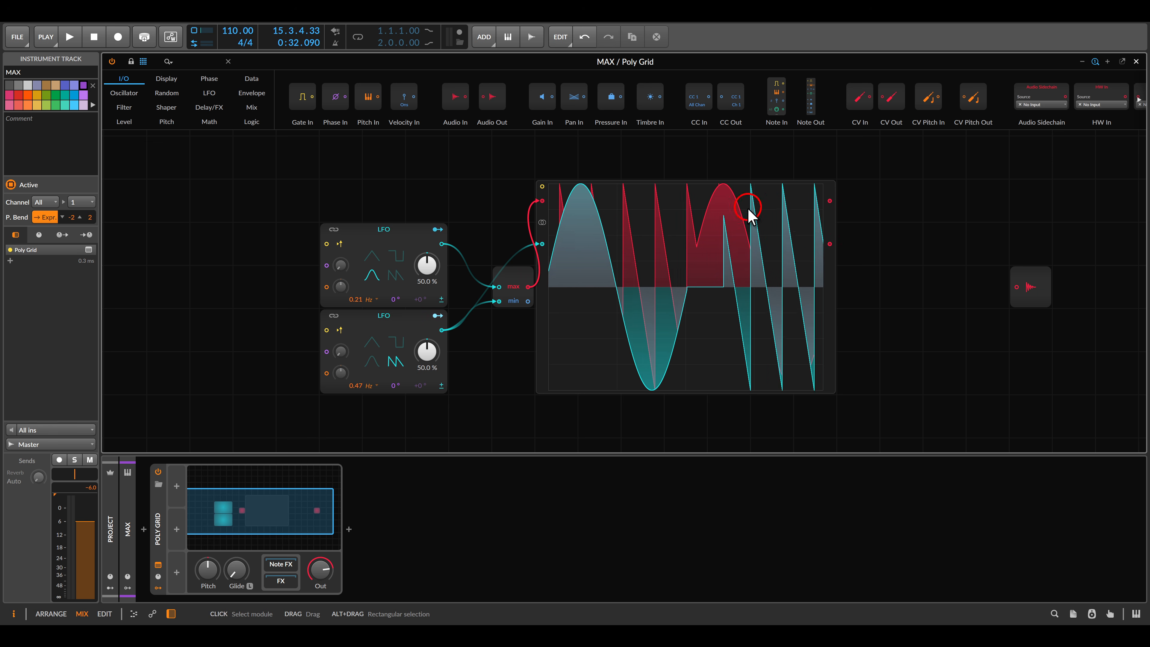
double_click(544, 243)
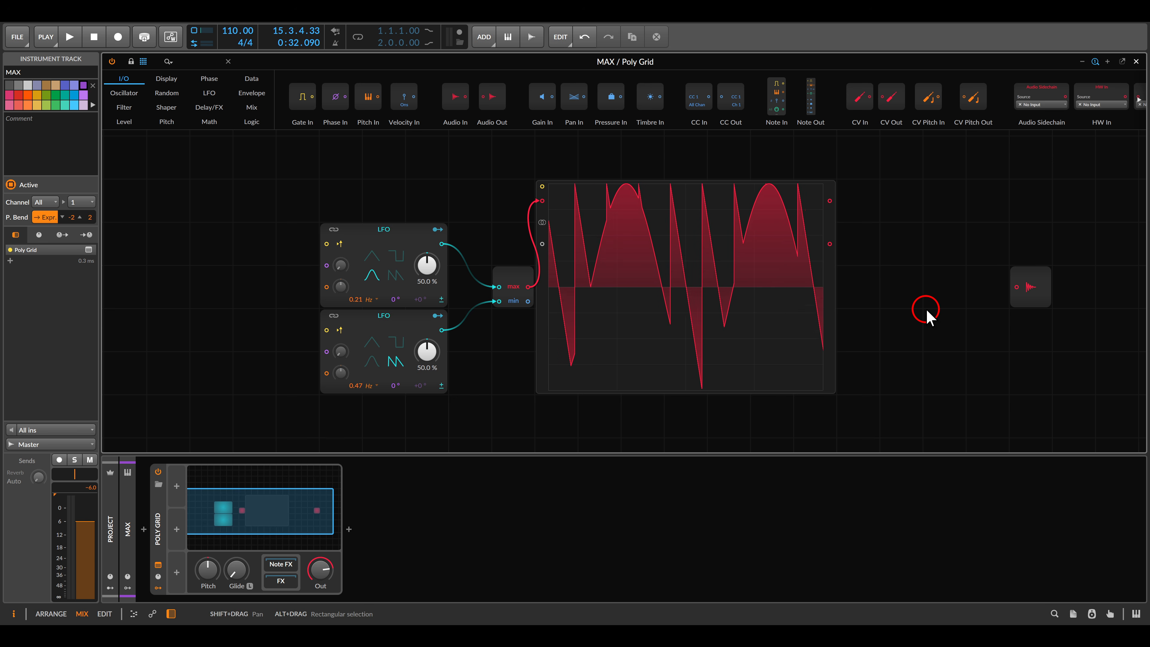
key(e)
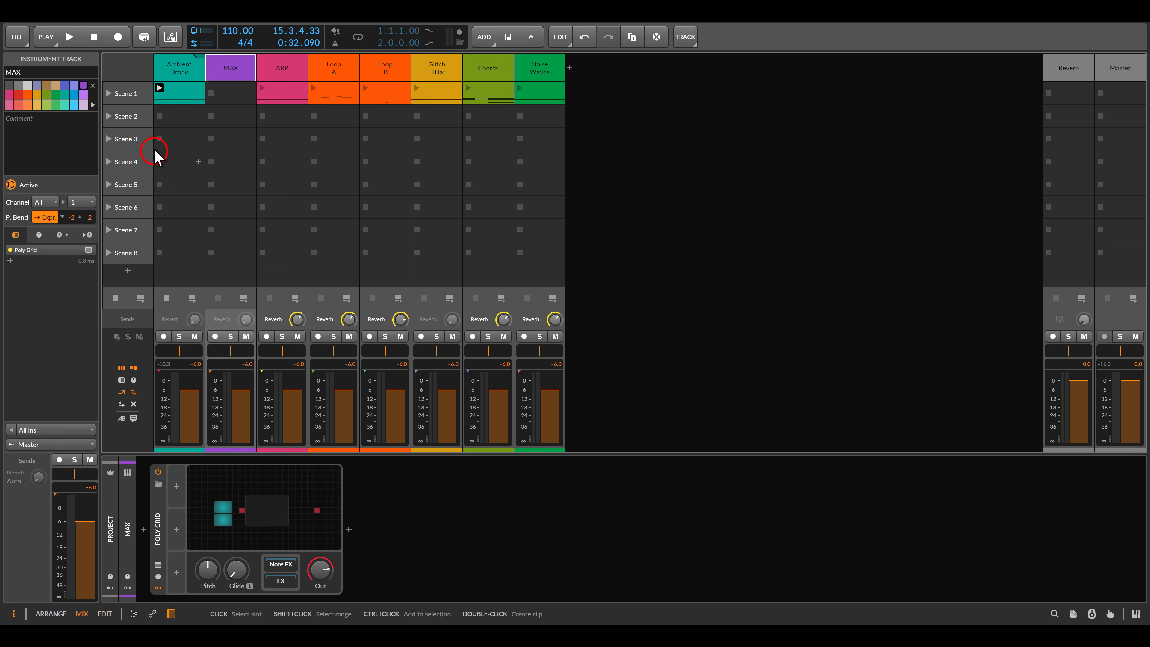
Step: Return to the Ambient Drone track, start playback and try out the third Polysynth's oscillator mix
click(179, 77)
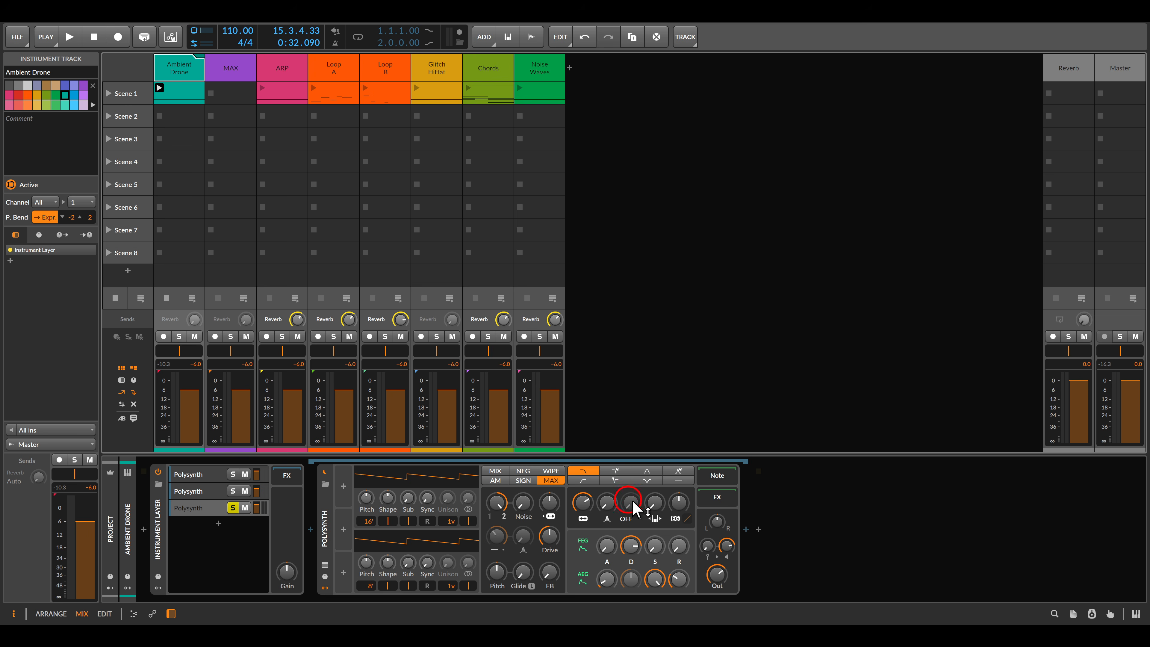
key(space)
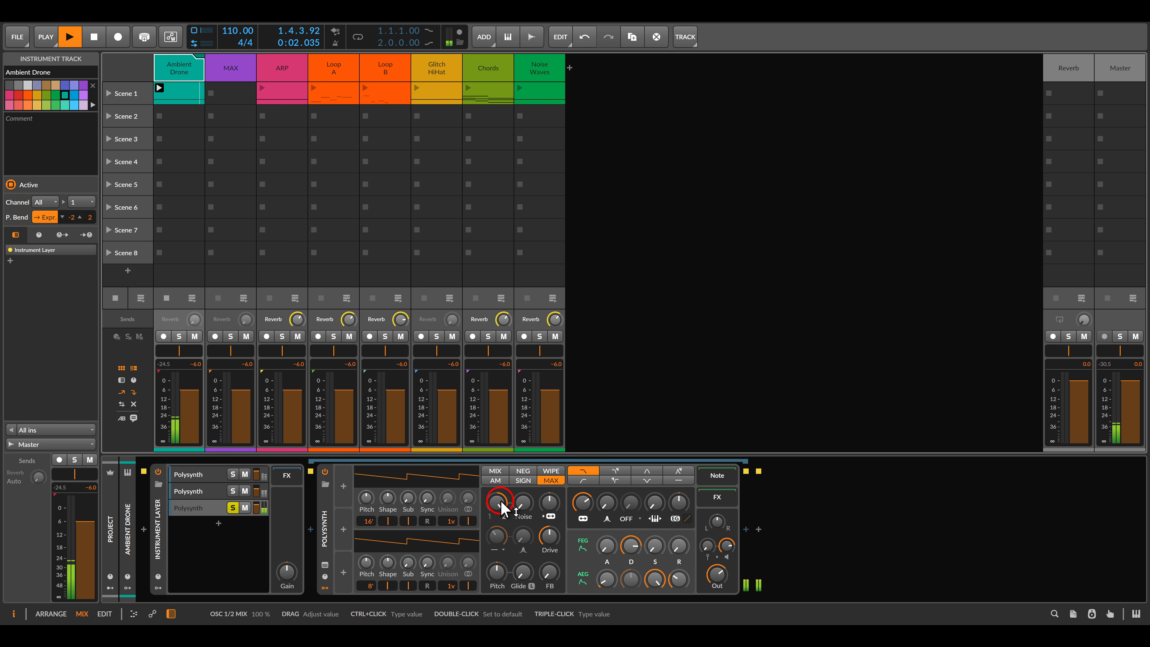
drag(498, 503, 502, 503)
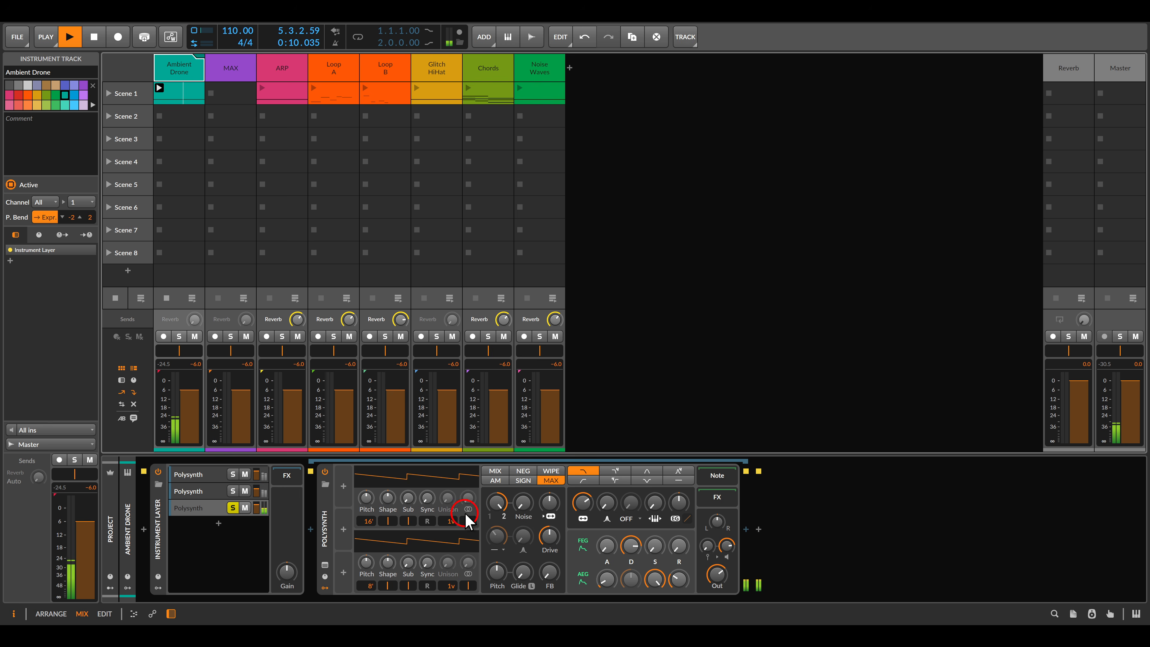
Step: Add a Random modulator to the third Polysynth and turn off its per-voice and bipolar modes
click(343, 493)
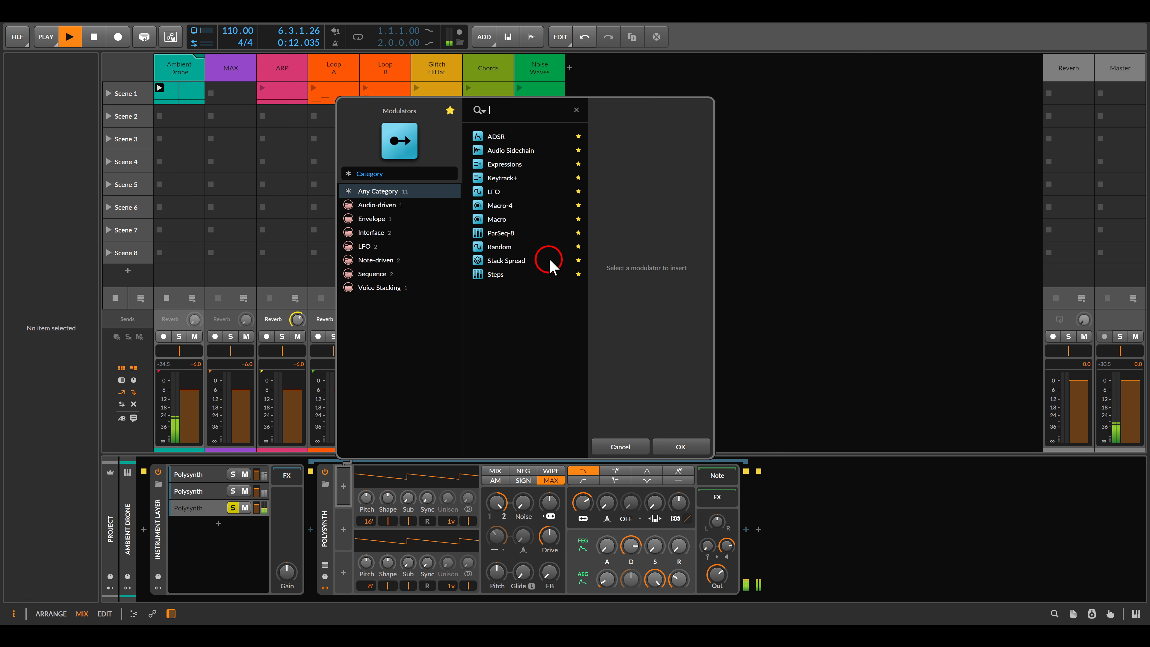
double_click(510, 253)
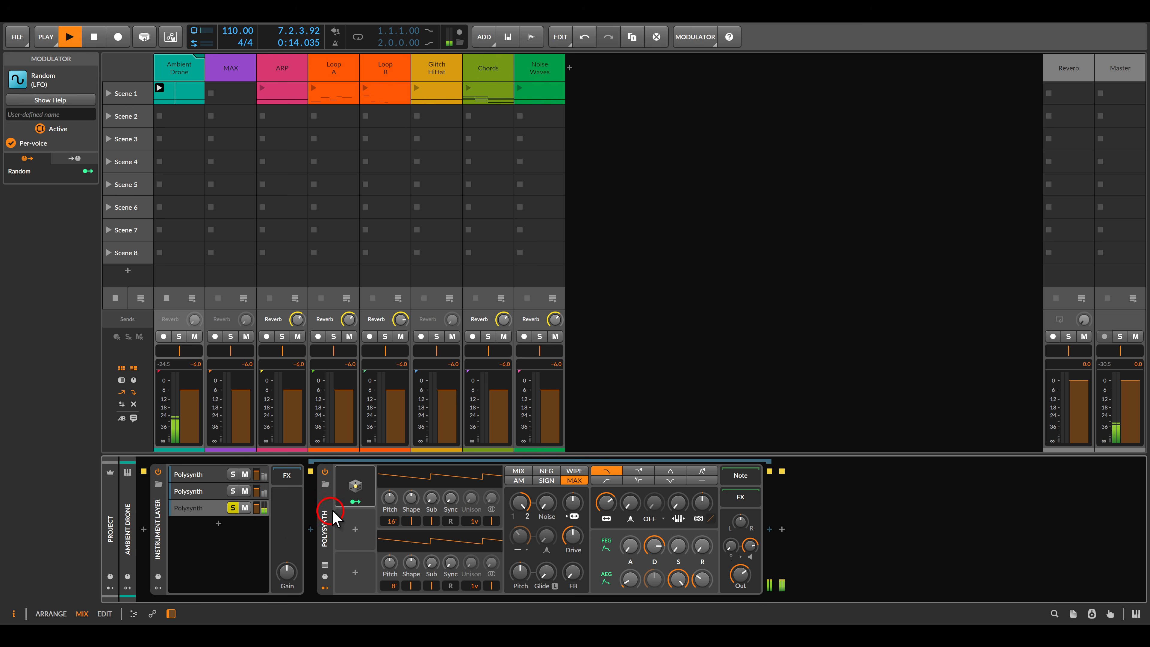
click(354, 486)
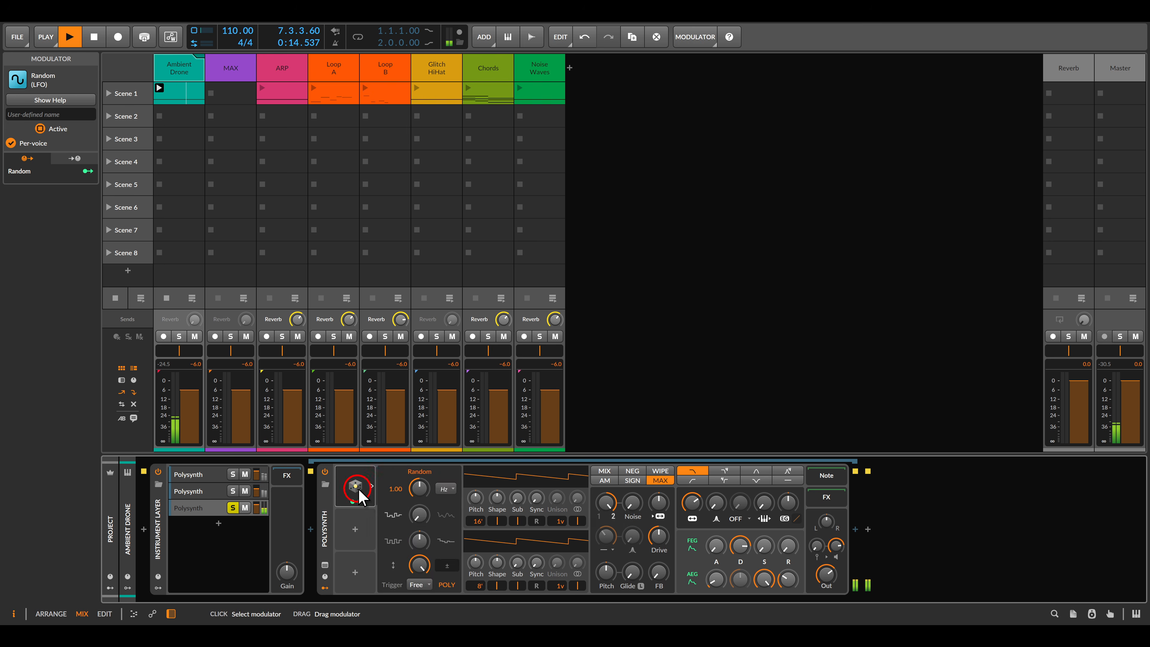
click(445, 585)
click(447, 568)
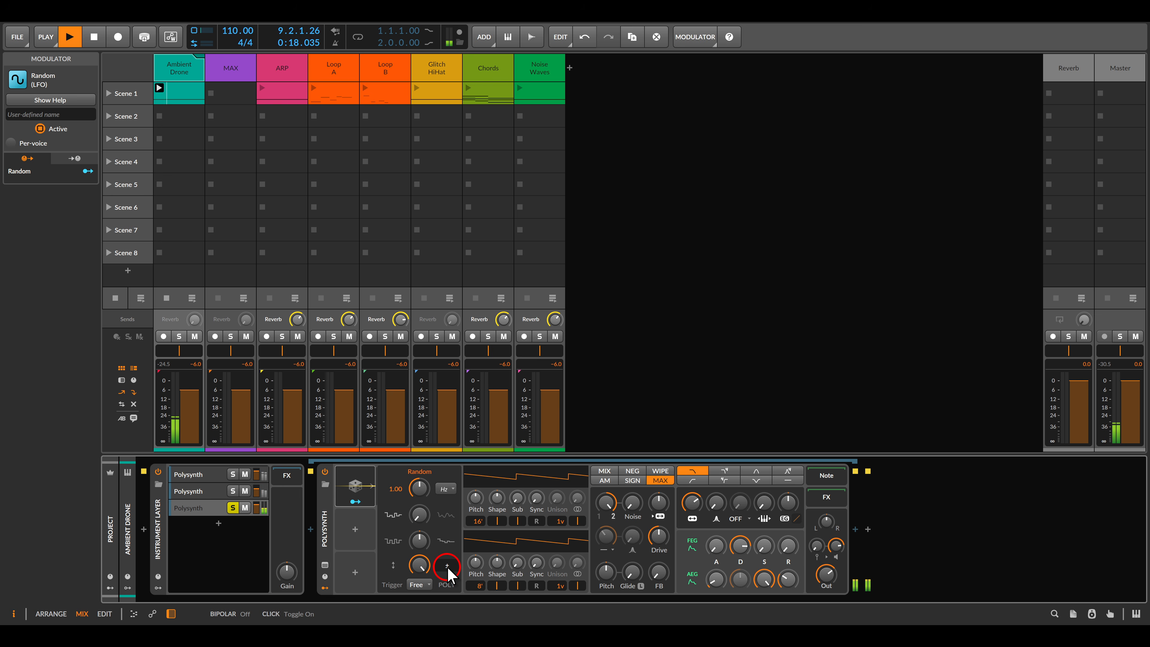
Step: Slow the Random modulator to 0.53 Hz, smooth its output and modulate oscillator 2's shape by 91%
click(490, 564)
mouse_move(490, 564)
mouse_down()
mouse_move(502, 569)
mouse_move(498, 556)
mouse_move(475, 564)
mouse_move(525, 559)
mouse_move(504, 569)
mouse_move(423, 503)
mouse_up()
click(423, 496)
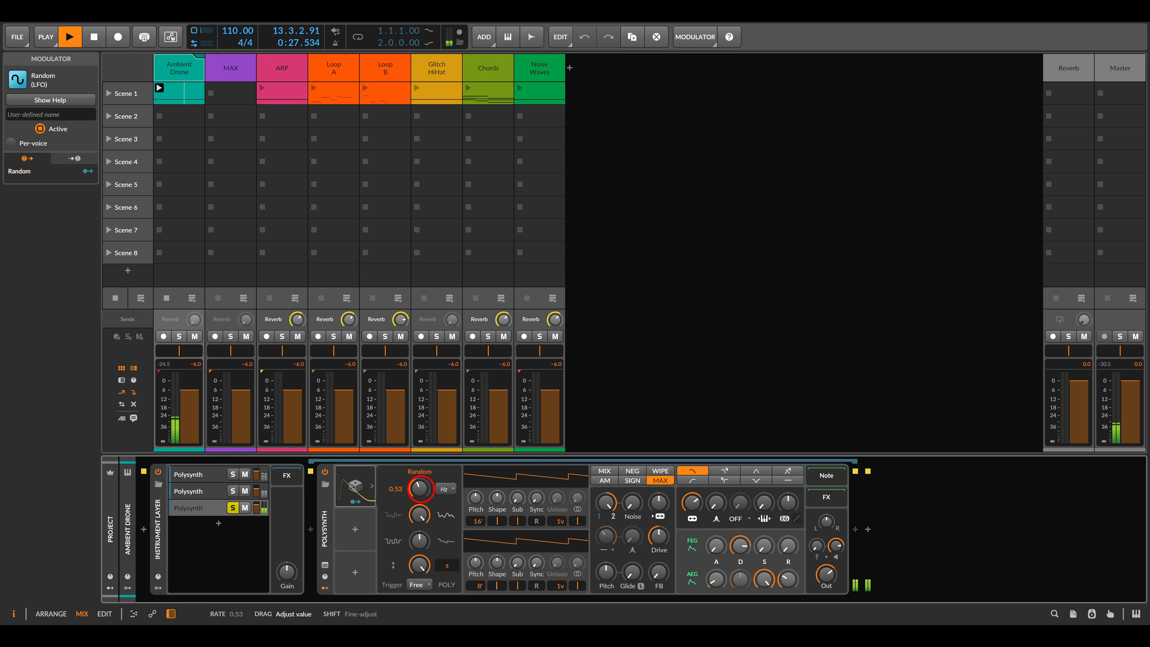
click(355, 501)
drag(497, 564, 497, 534)
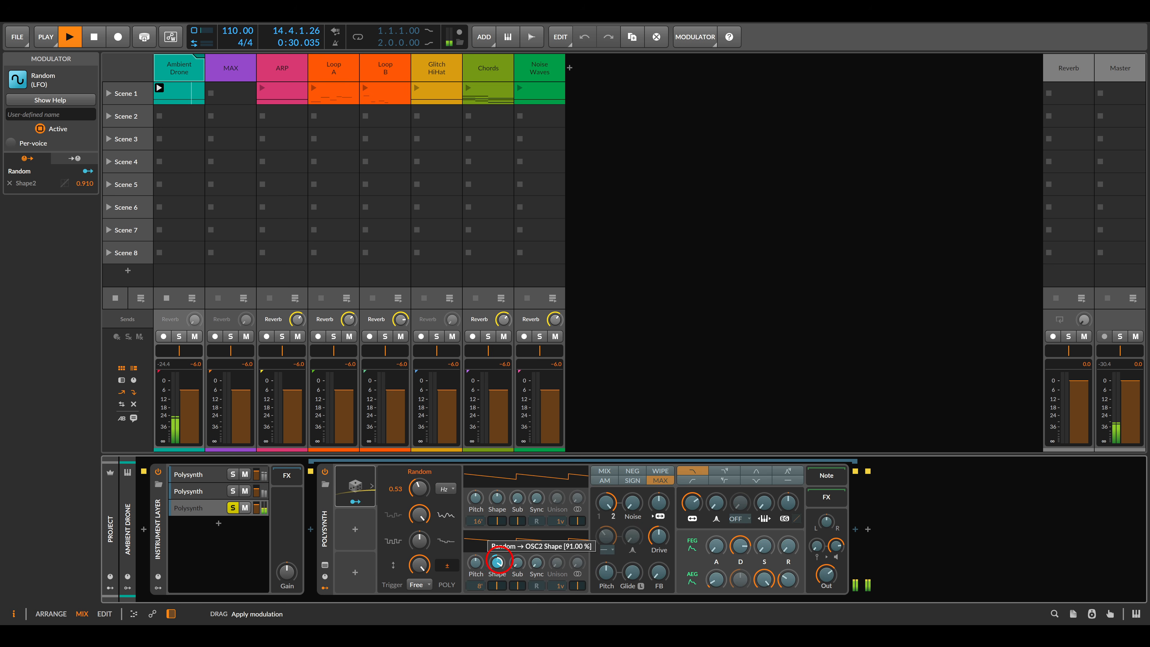
click(362, 503)
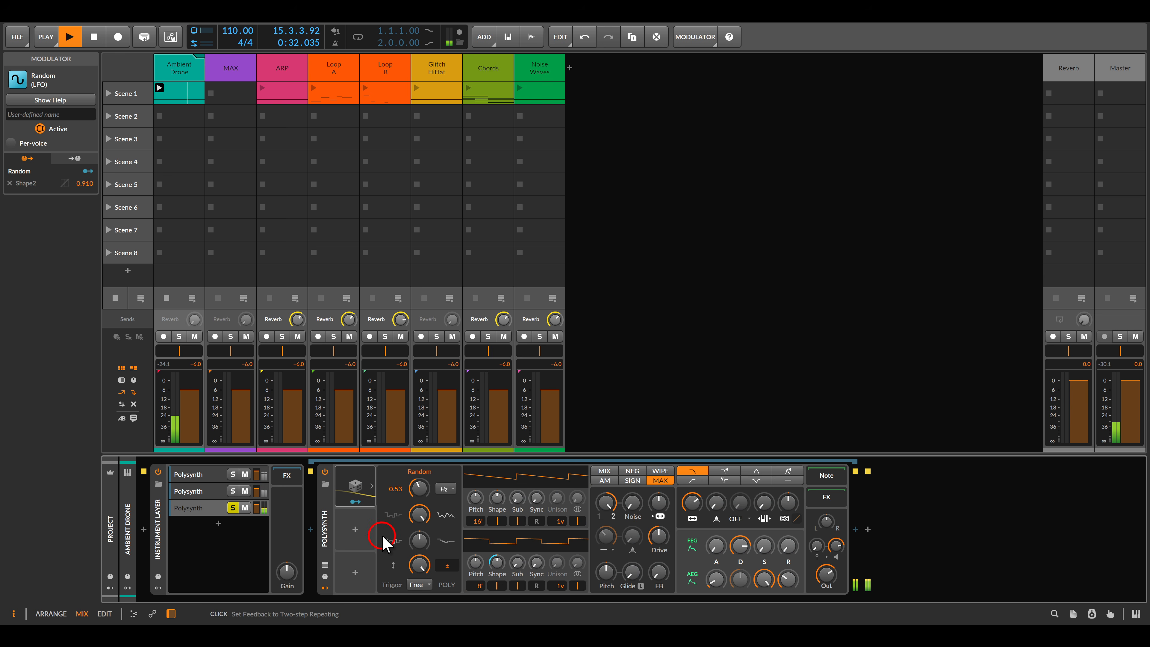
Step: Add an LFO modulator to the third Polysynth and modulate oscillator 2's pulse width with it by 0.435
click(358, 536)
double_click(491, 237)
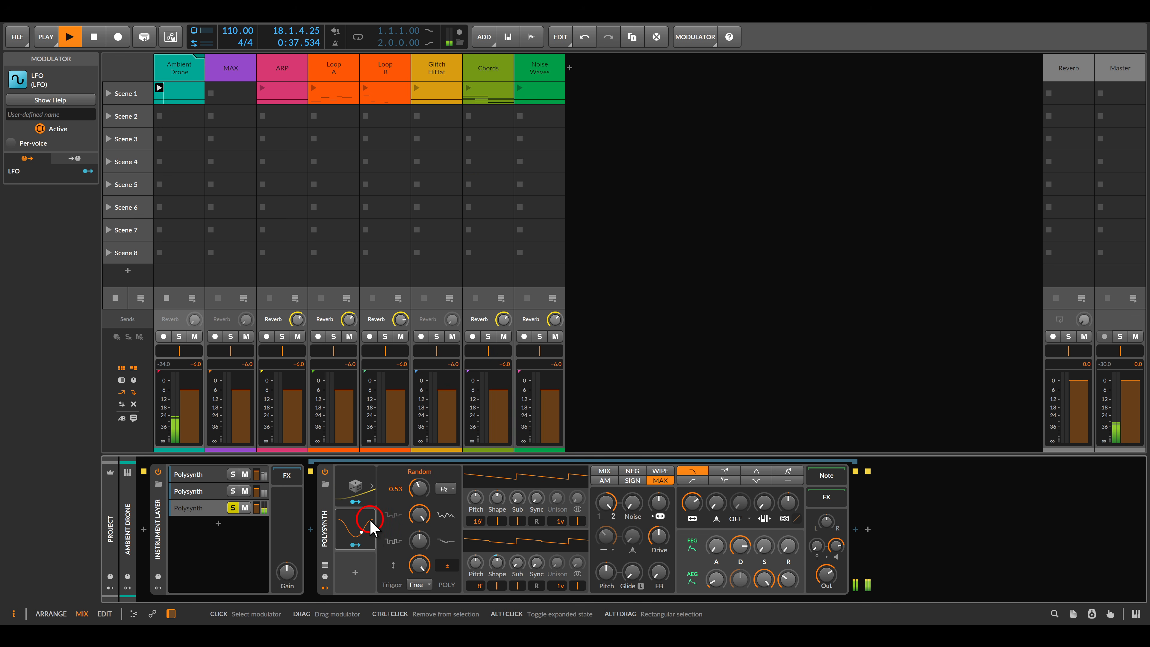
click(352, 526)
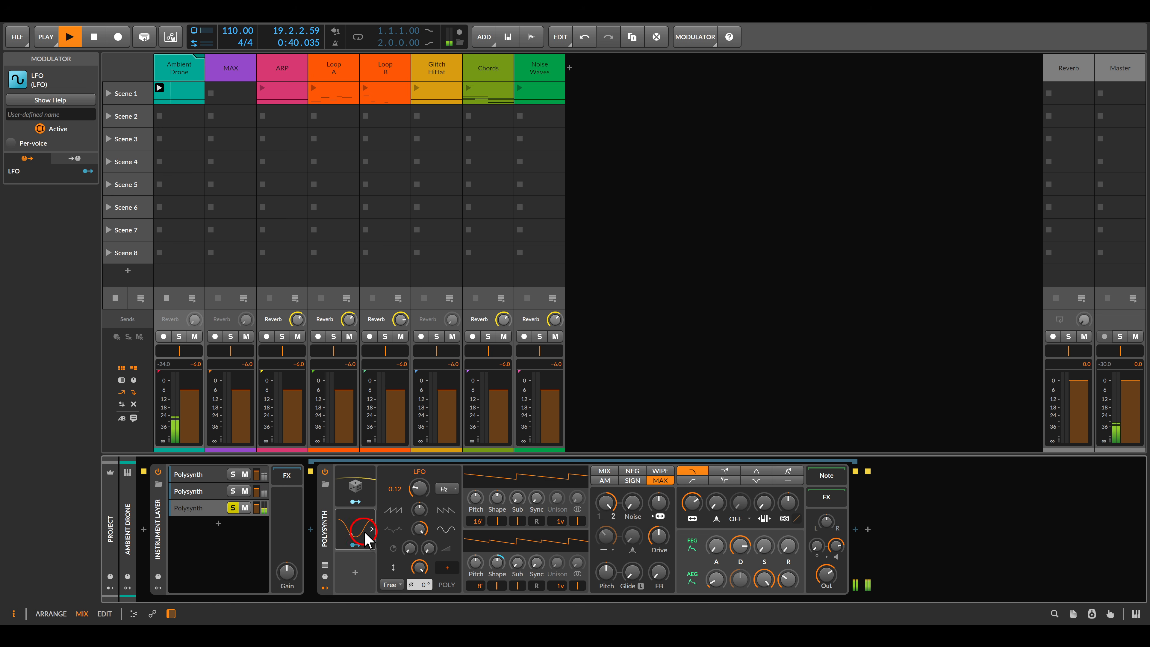
click(356, 544)
drag(502, 588, 497, 585)
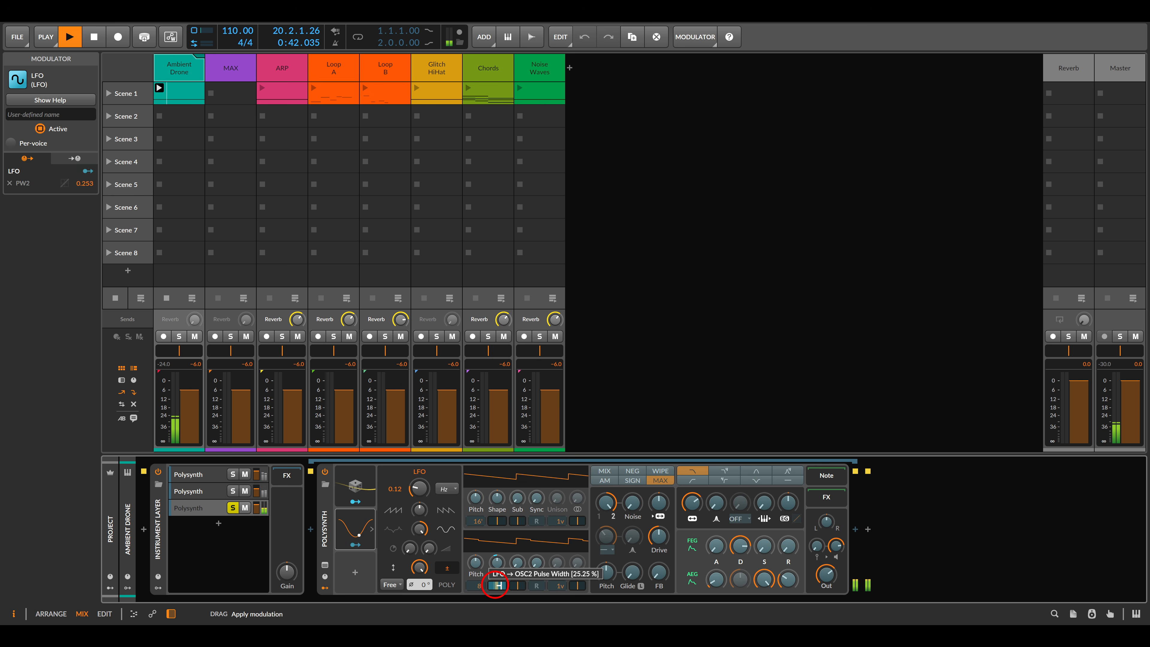
click(362, 546)
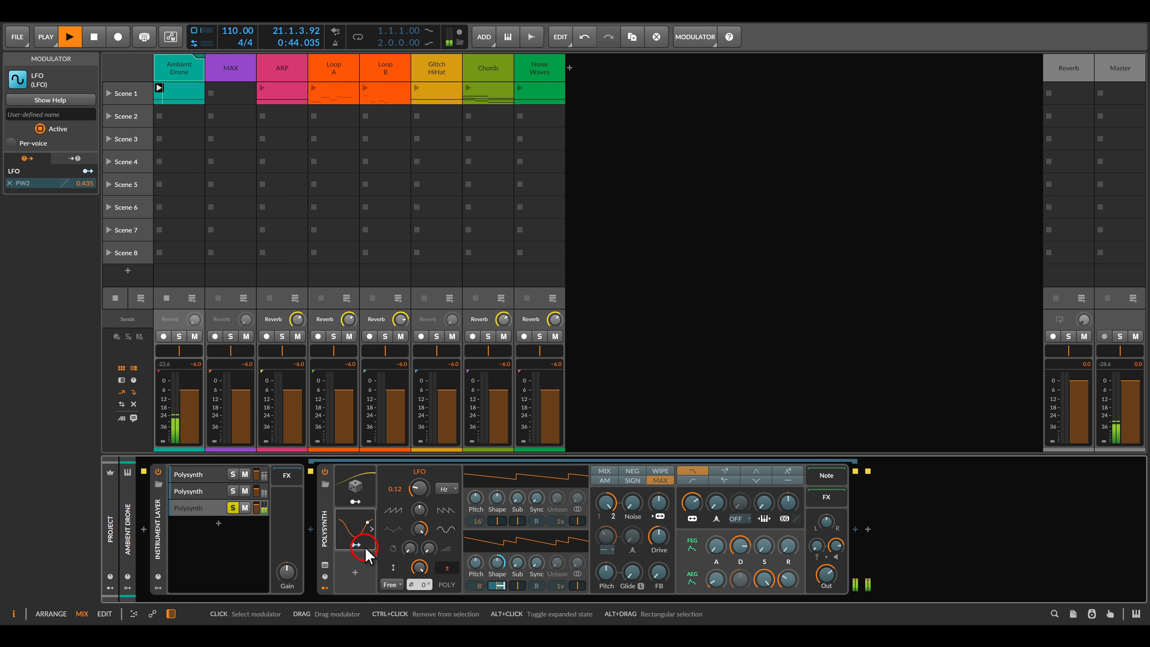
click(368, 566)
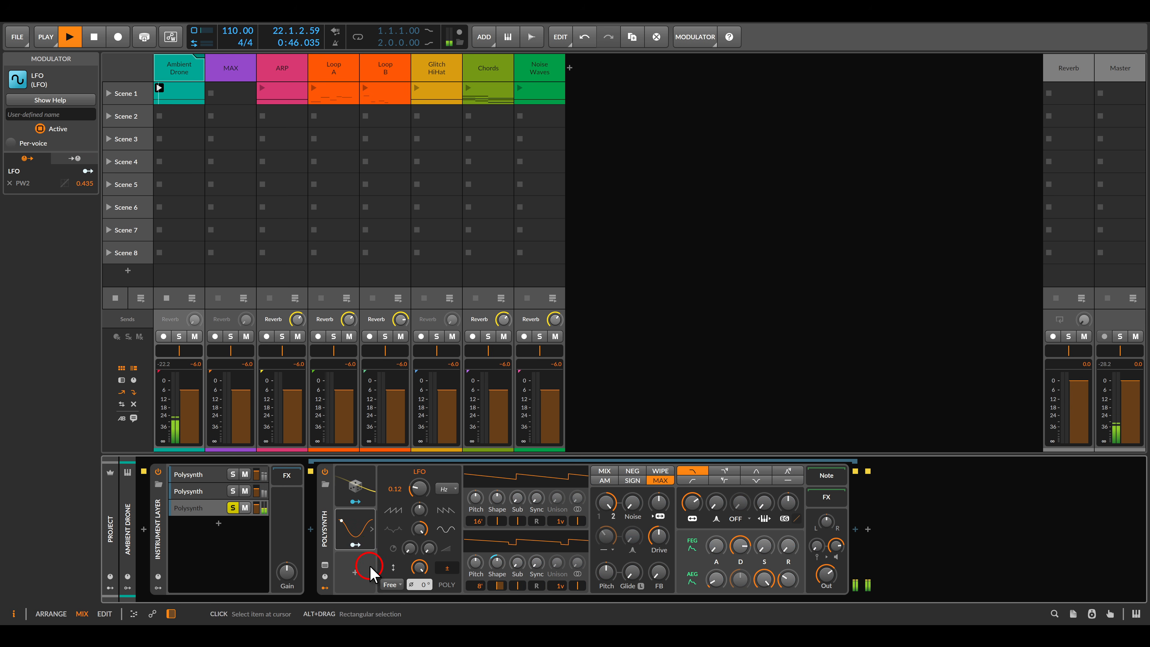
Step: Set oscillator 2's unison to three voices with a 24-cent spread and widen its stereo image
click(536, 568)
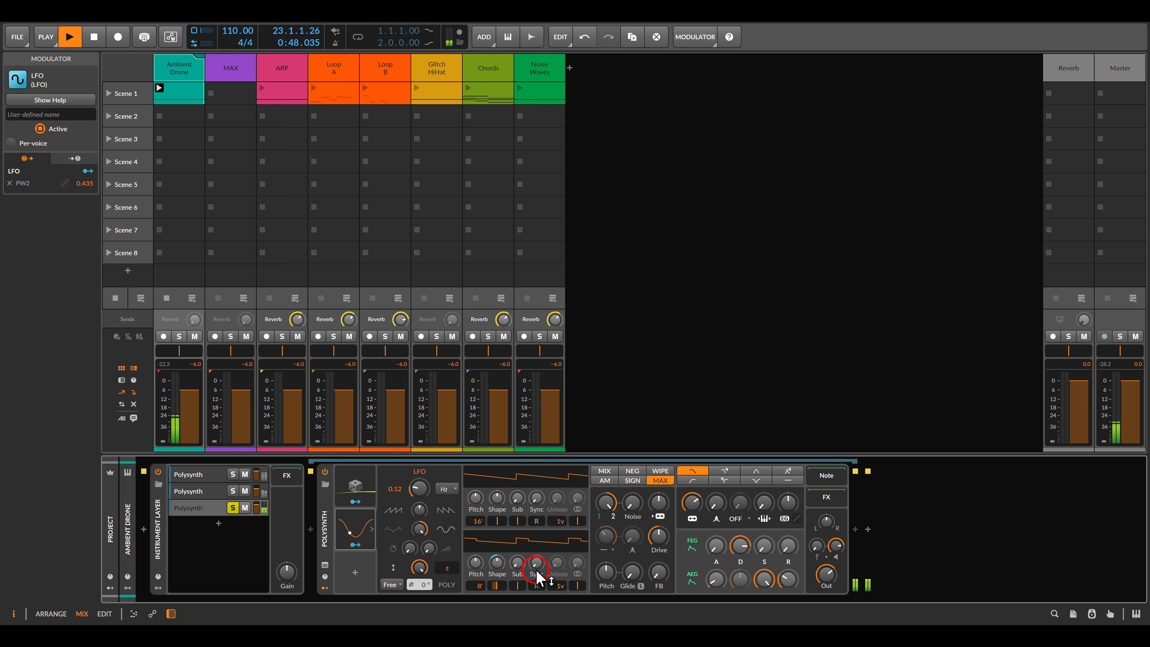
click(557, 585)
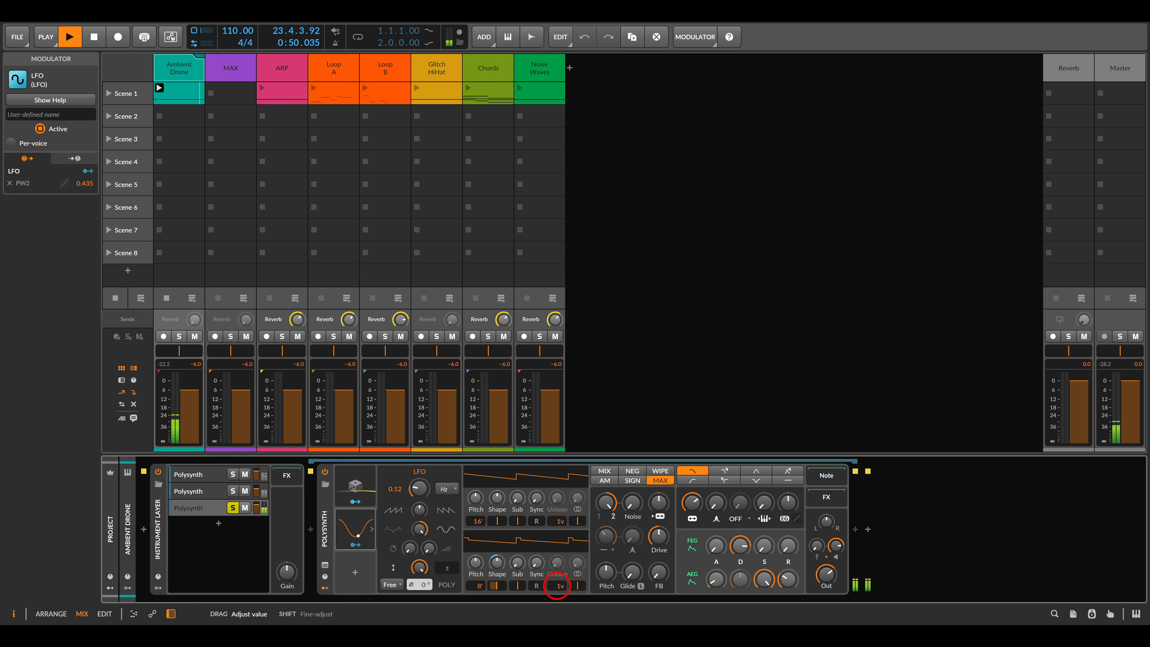
scroll(557, 585, up, 1)
click(557, 562)
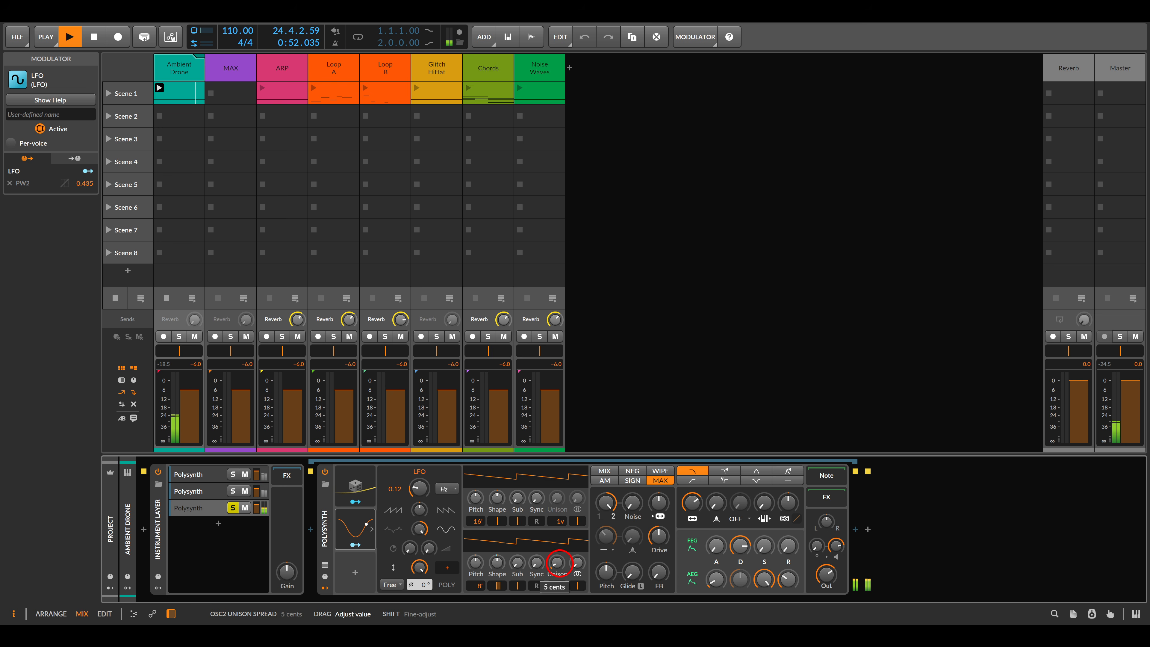
scroll(557, 562, down, 5)
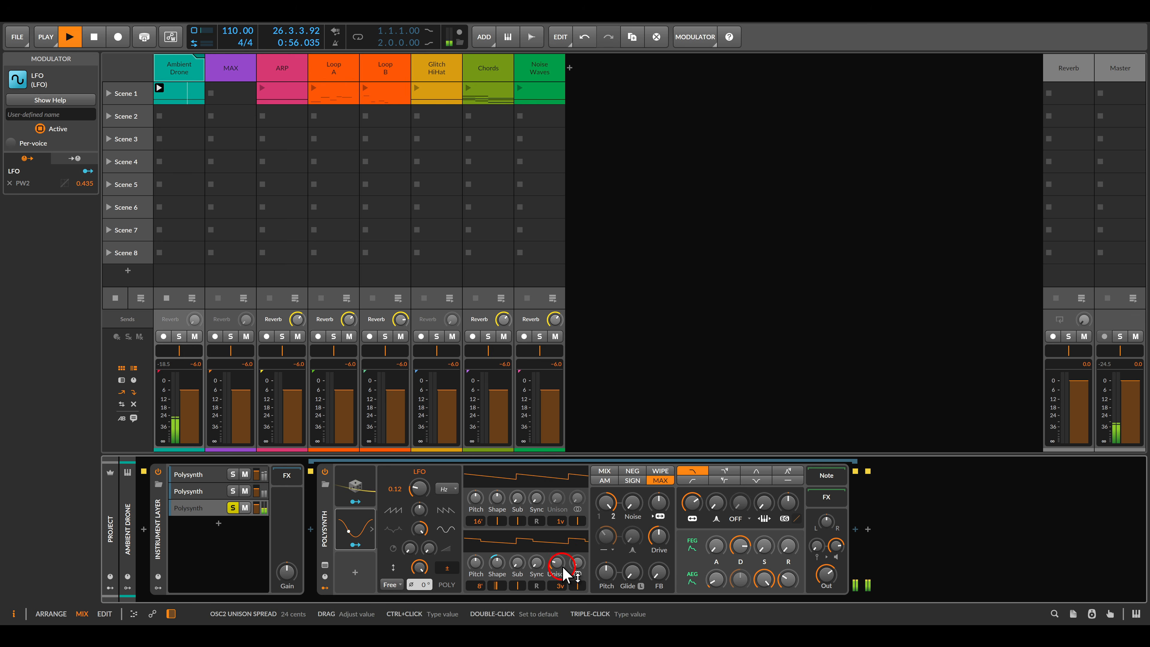
click(575, 563)
click(569, 566)
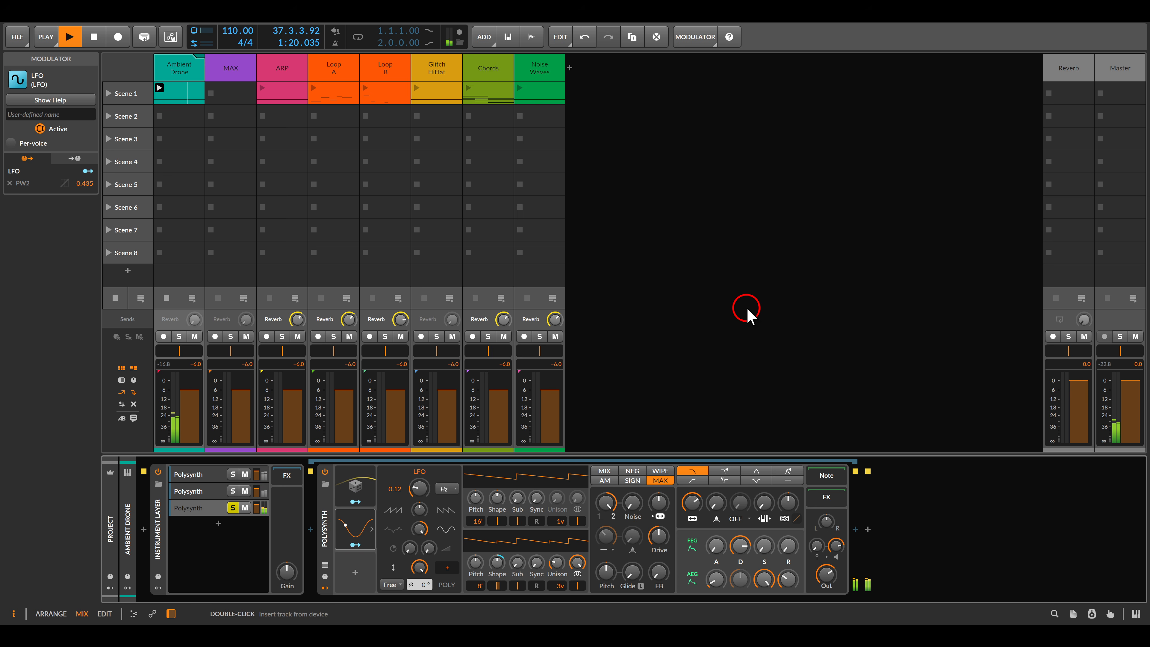
Step: Switch the third Polysynth's filter to high-pass, set the cutoff to note A0 and raise the resonance
click(691, 481)
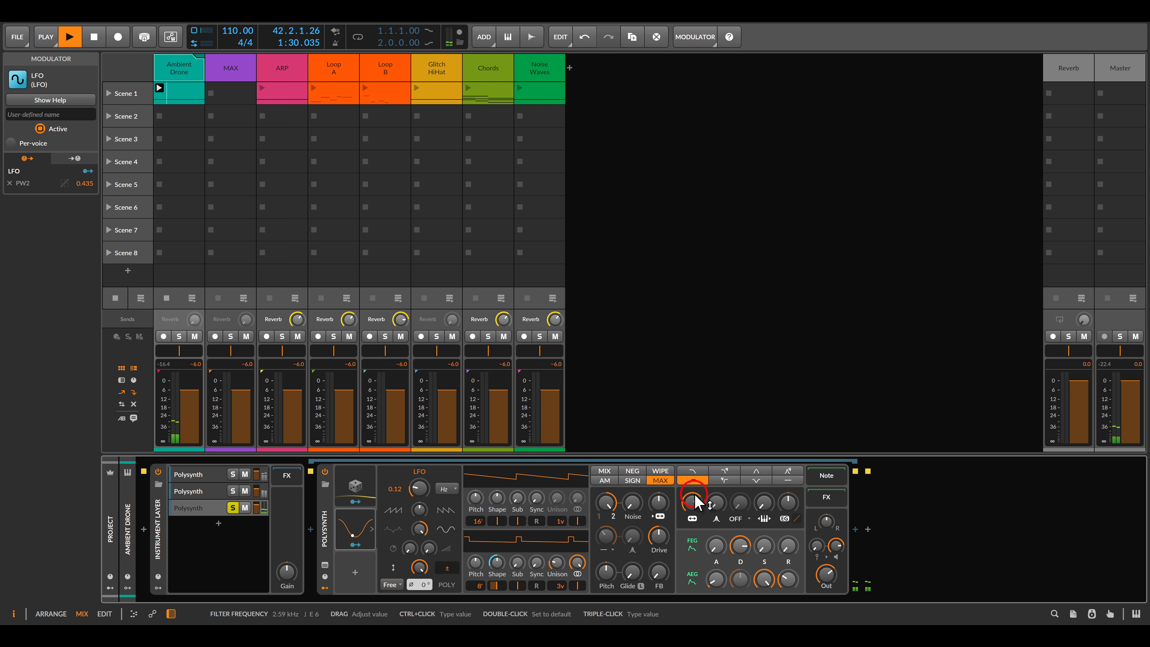
click(692, 503)
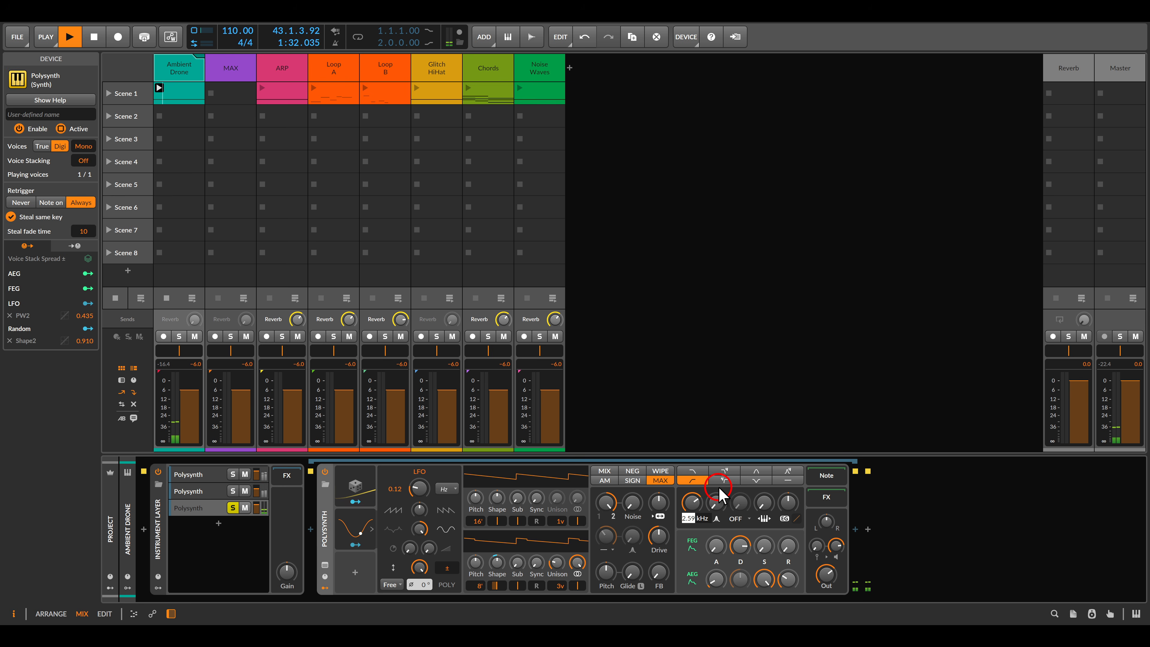
click(719, 488)
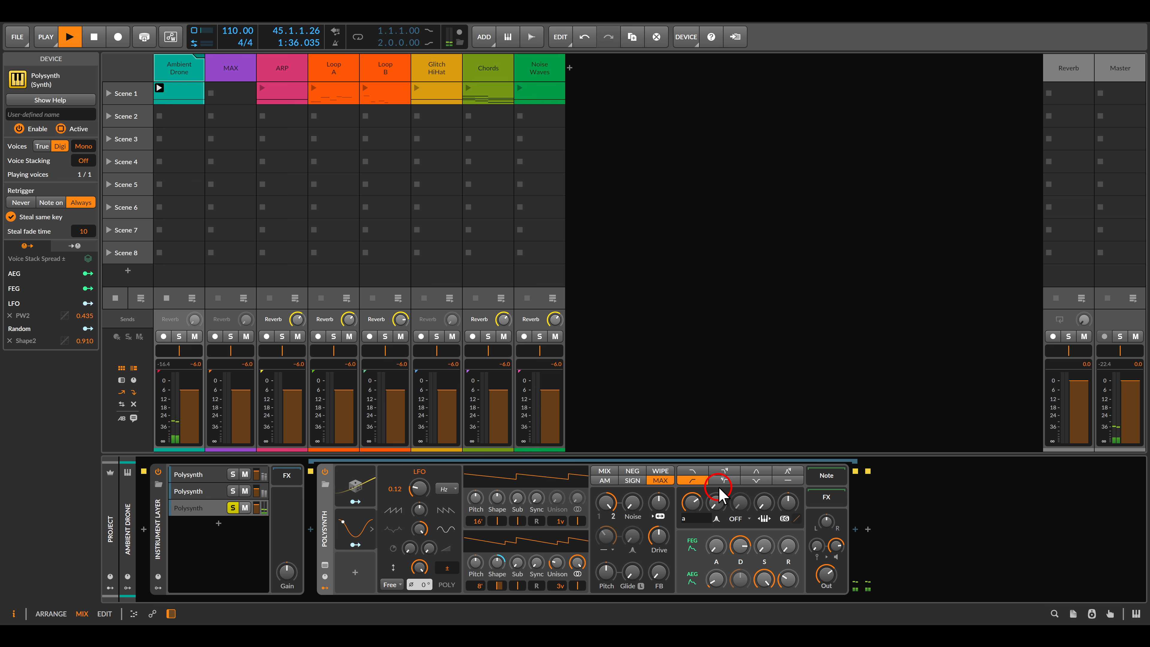
text(a0)
key(Return)
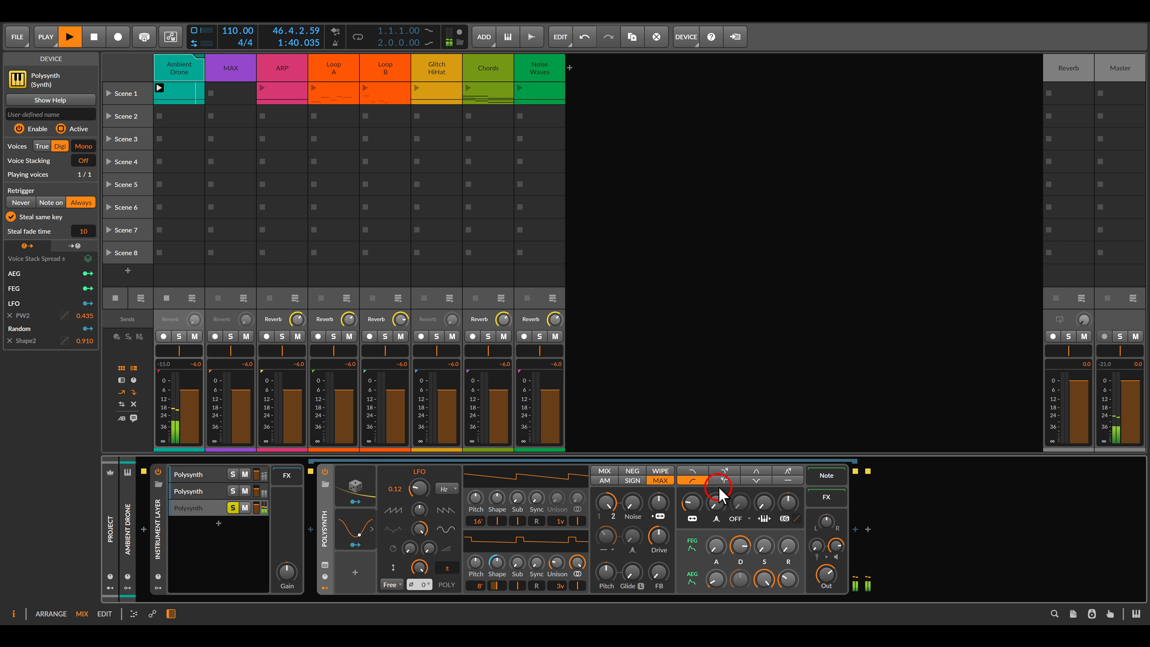
drag(716, 502, 715, 489)
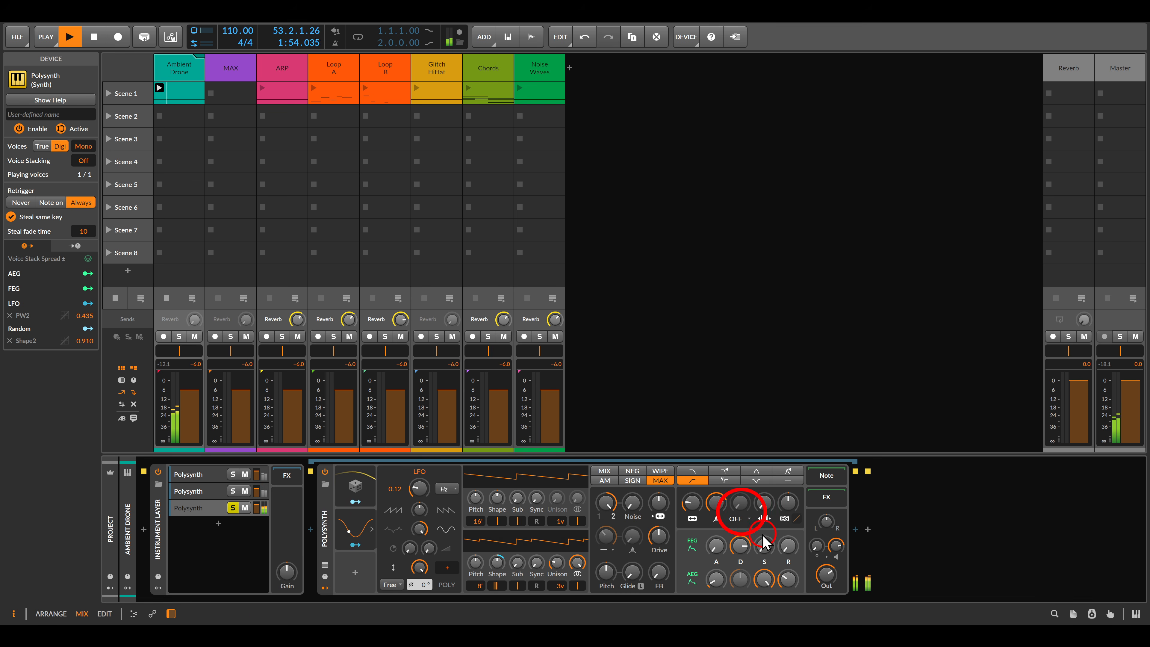
Step: Set the filter's waveshaper mode to HYST and turn up its drive
click(744, 519)
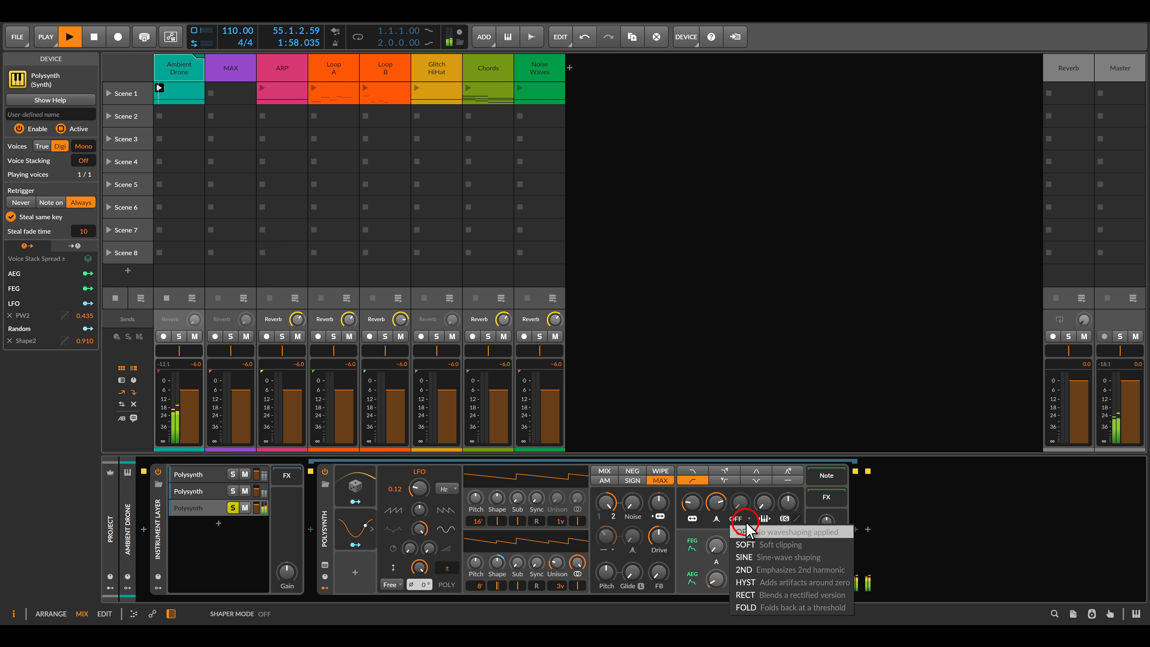
click(776, 584)
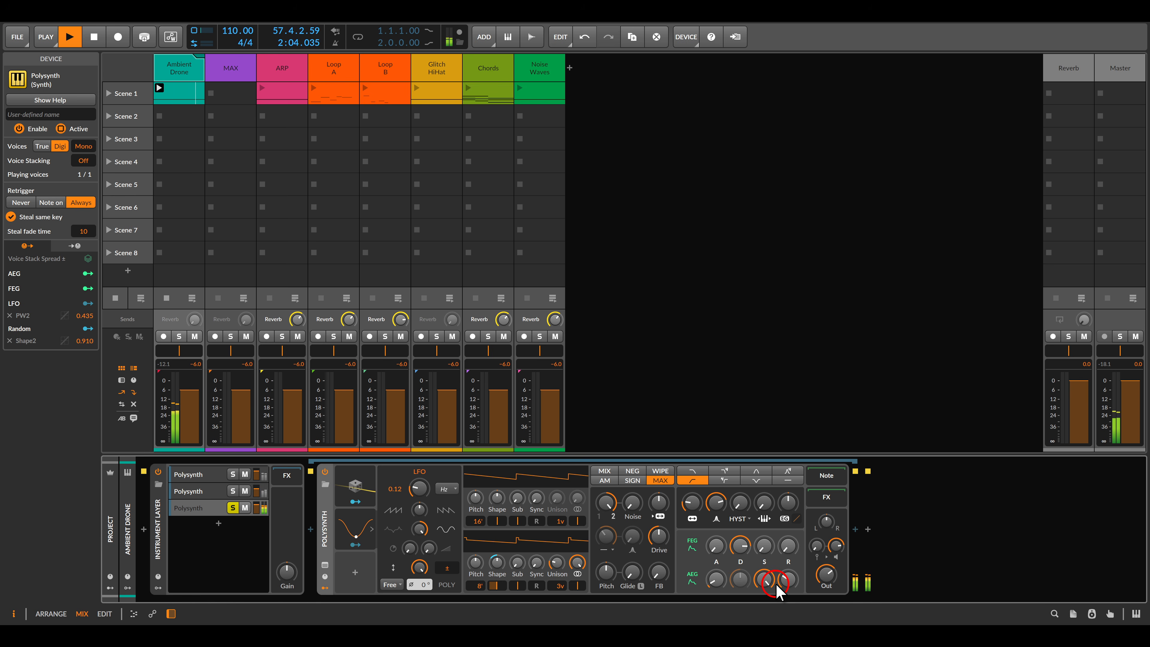
drag(745, 502, 745, 502)
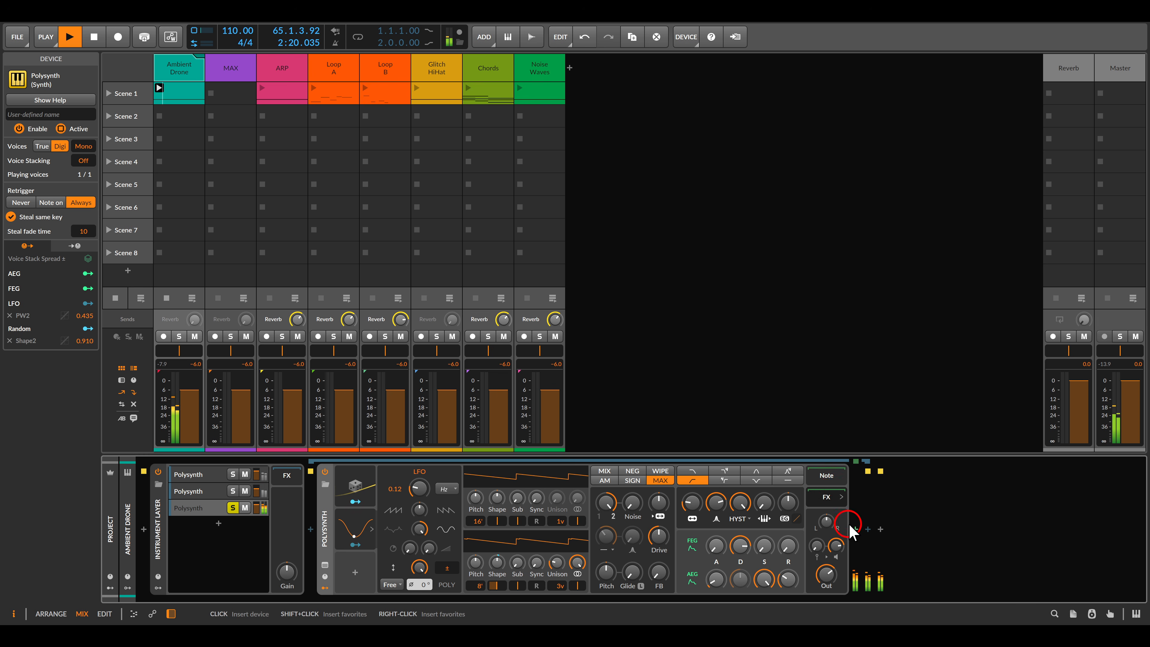
Step: Add a Mid-Side Split to the third Polysynth's FX chain and solo its side signal
click(854, 529)
double_click(568, 333)
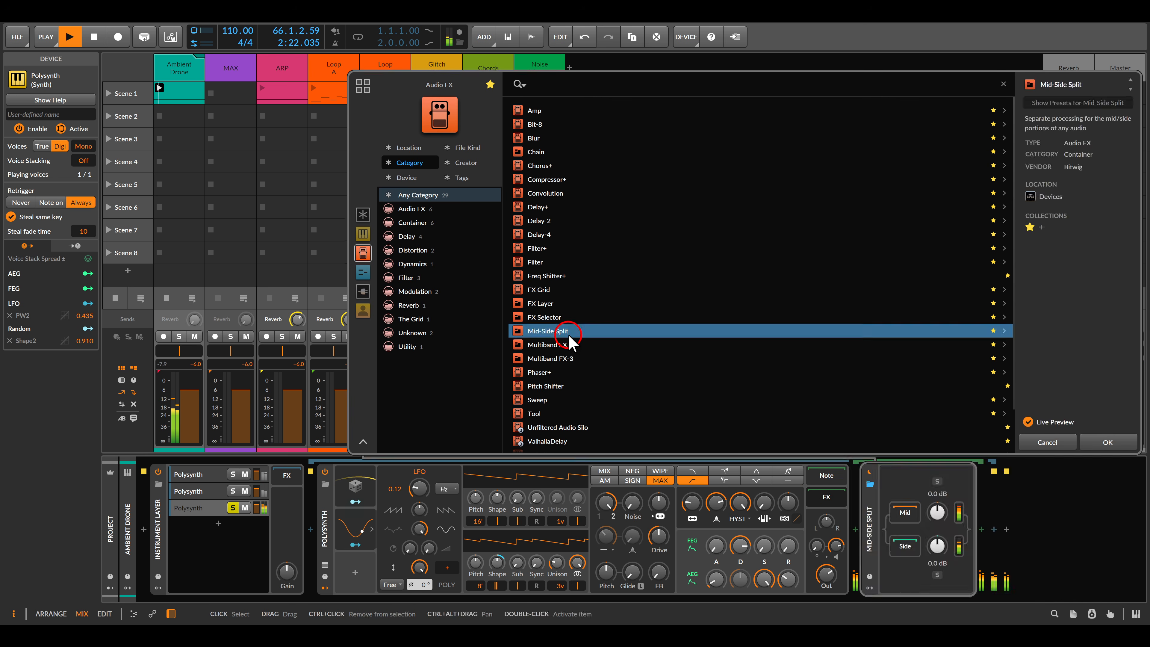
click(937, 575)
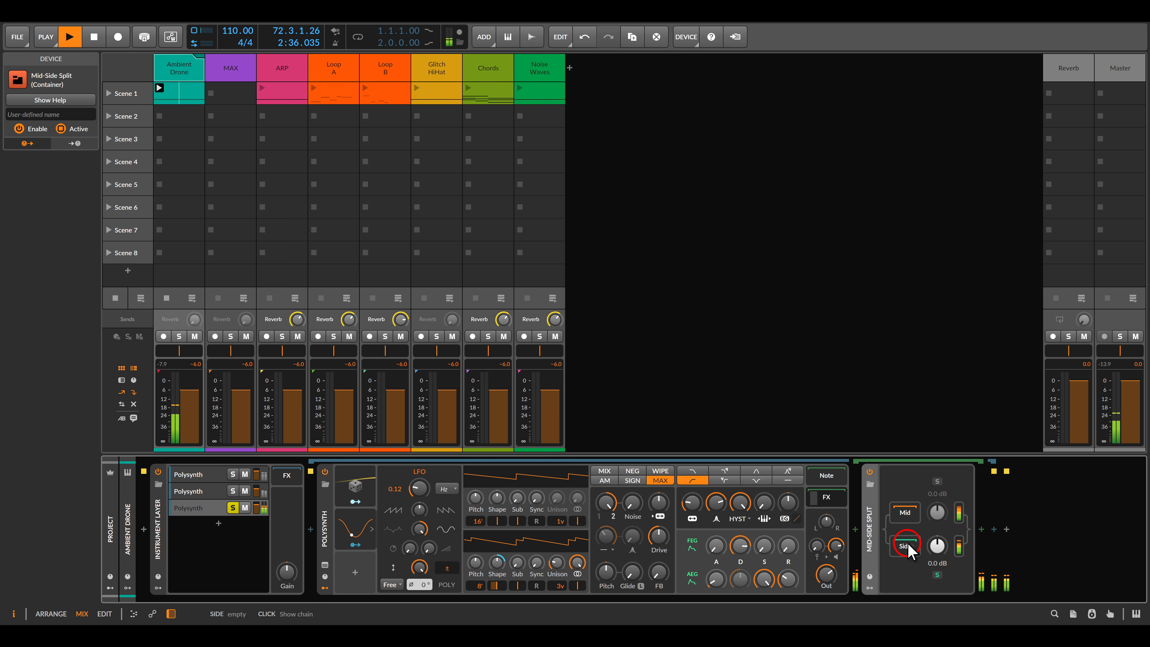
Step: Insert a Blur into the Mid-Side Split's side chain and turn off the side solo
click(981, 528)
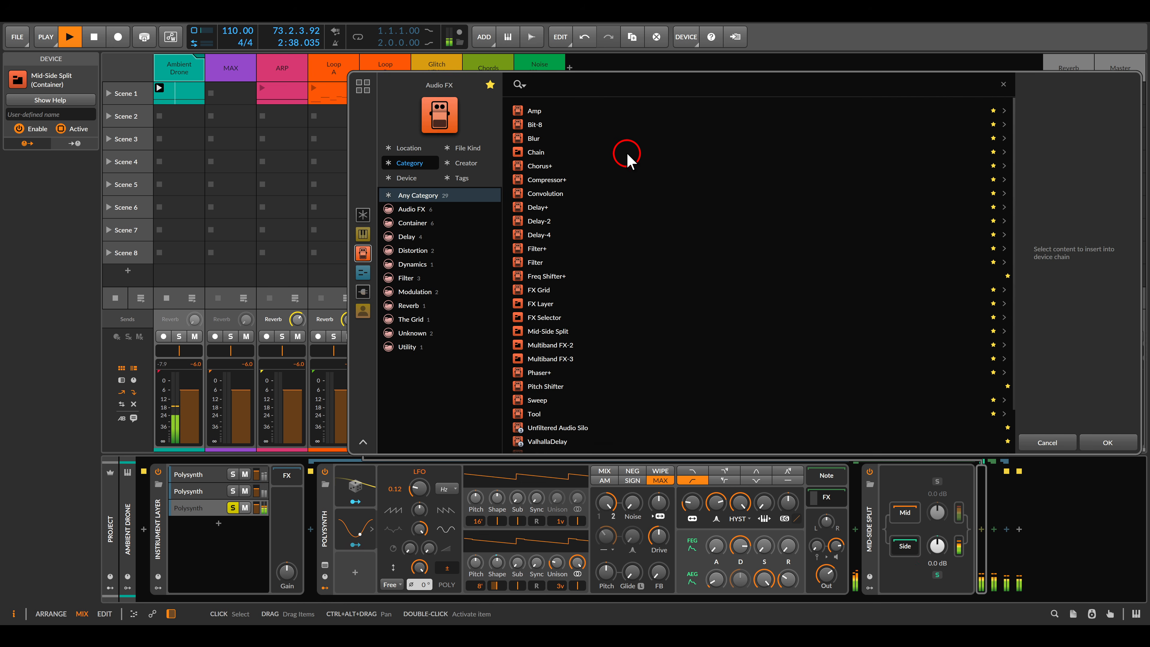
double_click(560, 144)
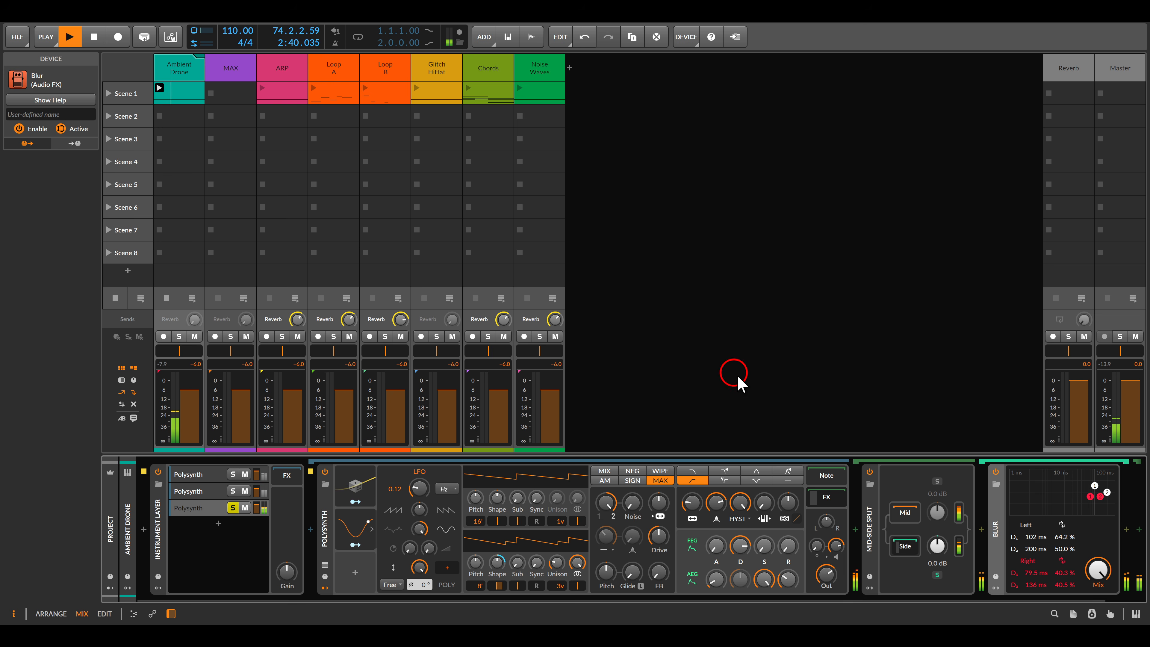
click(937, 574)
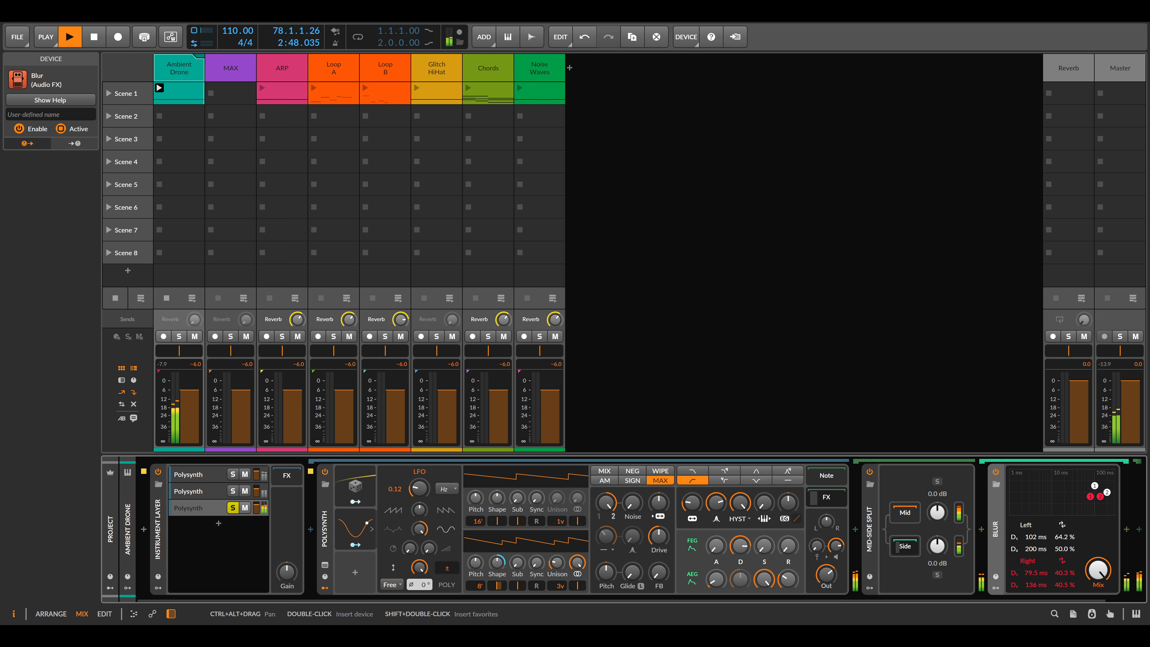
Step: Stop playback and add a Filter+ to the Instrument Layer's FX chain
click(712, 393)
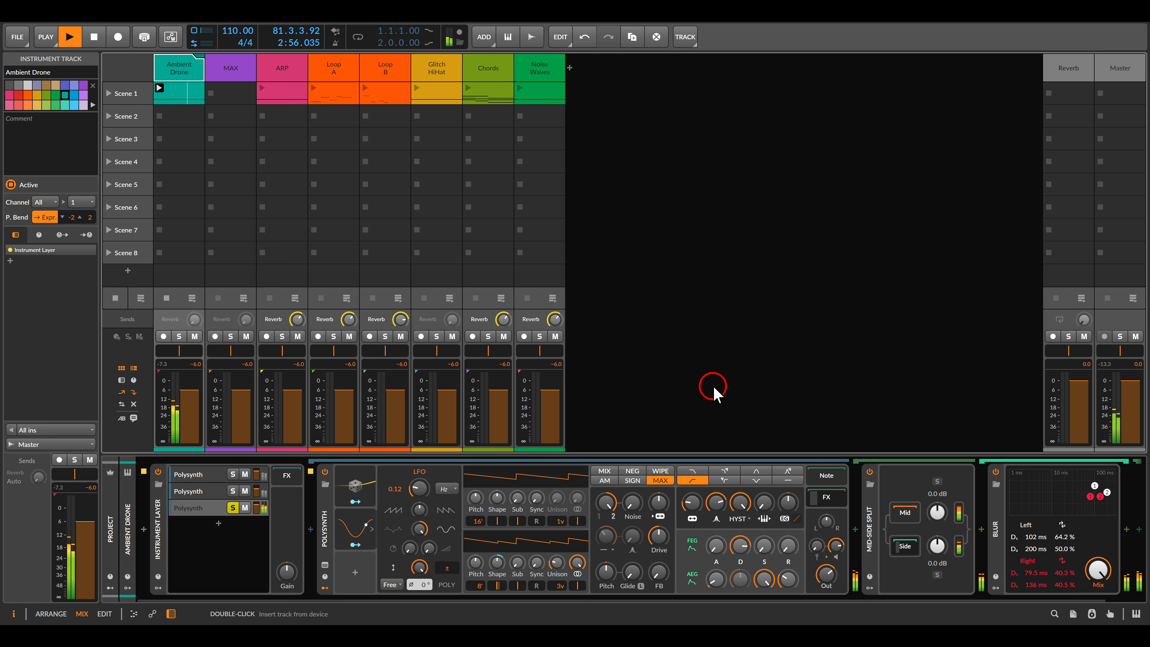
key(space)
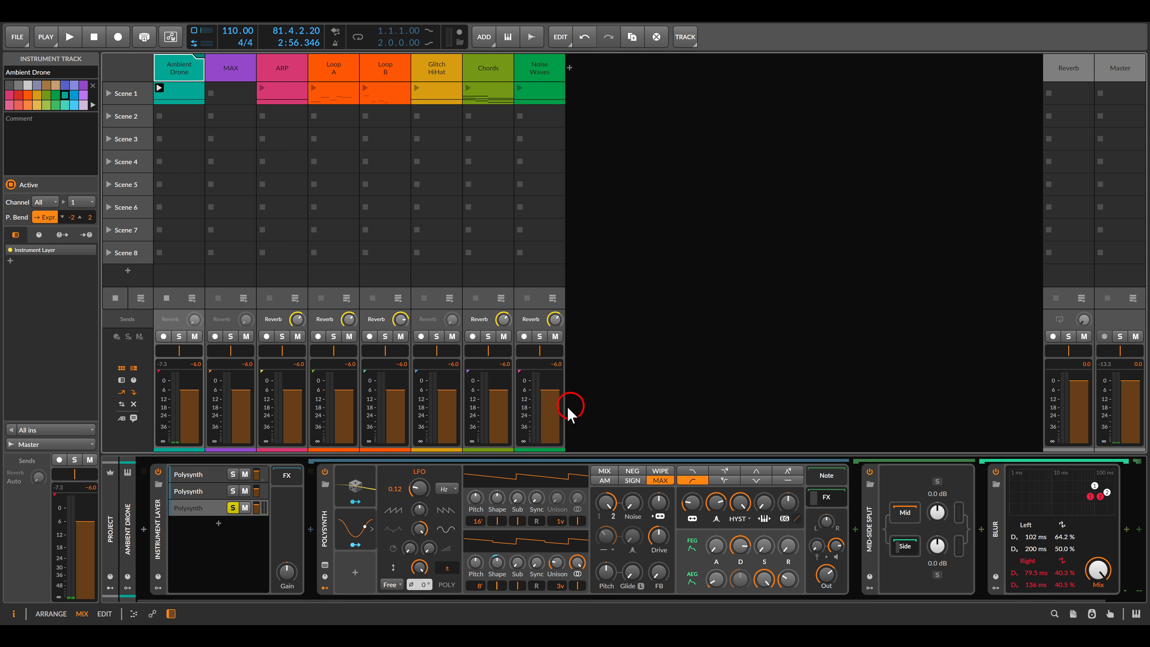
click(287, 475)
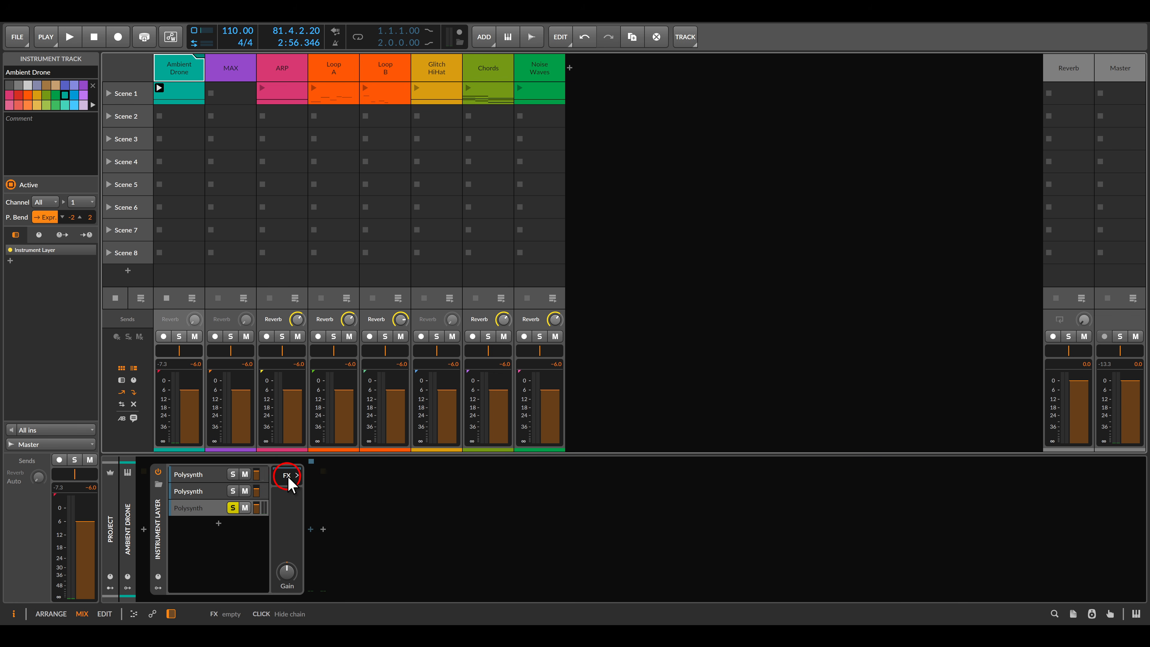
double_click(312, 527)
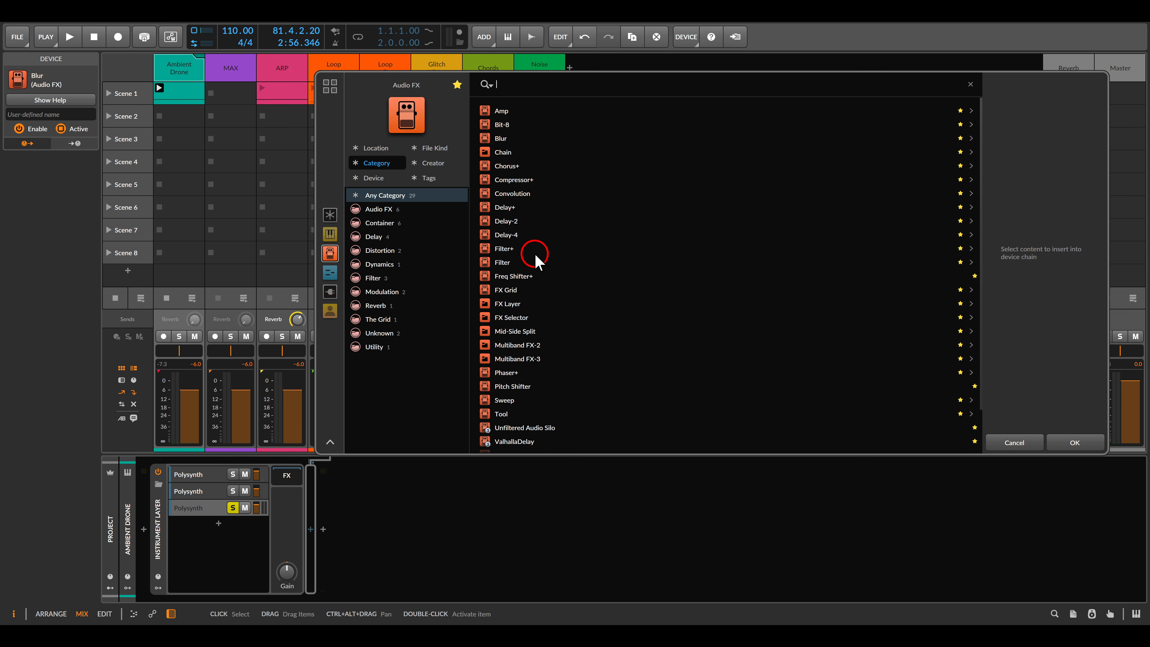
double_click(522, 254)
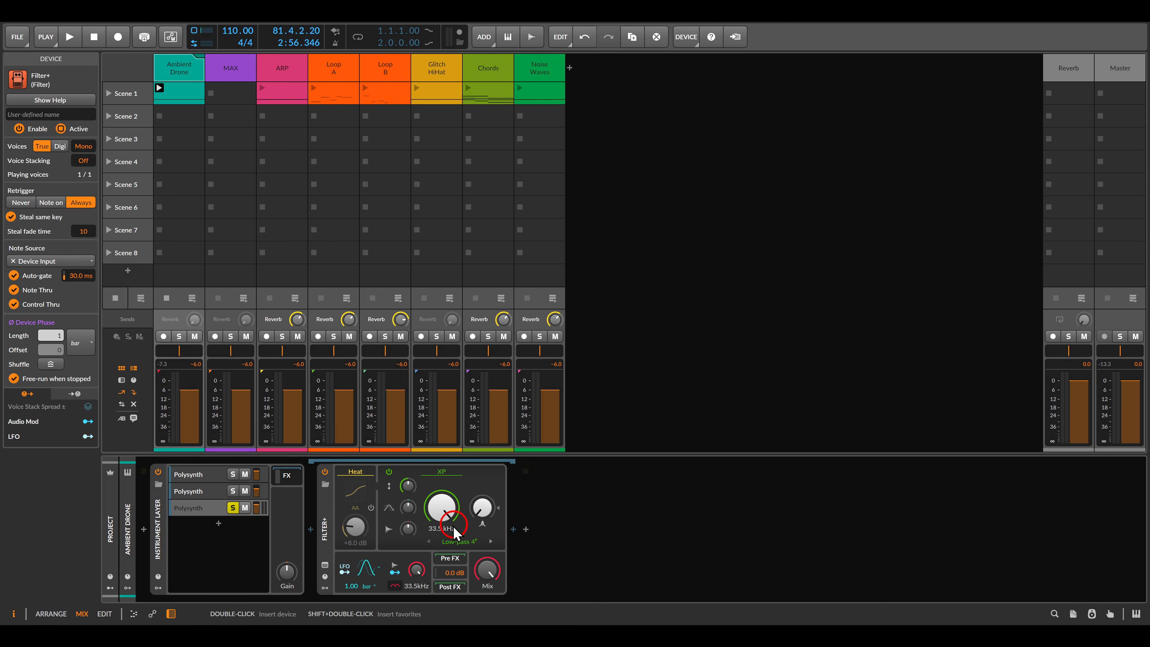
Step: Restart playback, lower the Filter+ low-pass cutoff to 1.28 kHz and trim the Instrument Layer's gain
key(space)
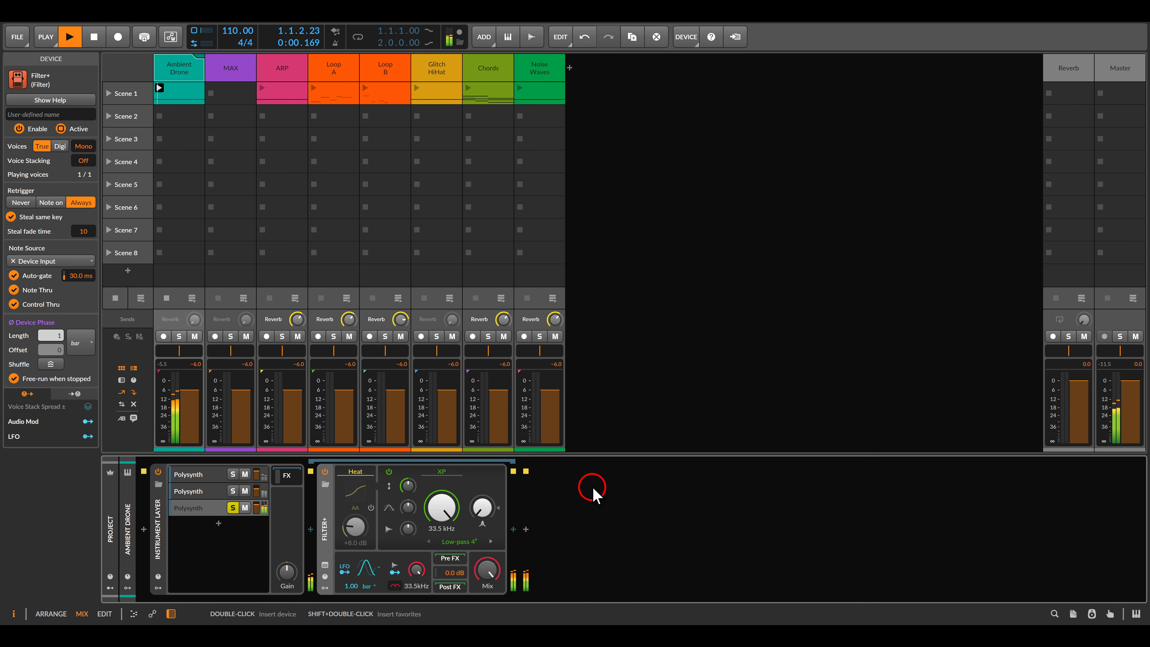
drag(442, 502, 442, 502)
drag(287, 571, 286, 572)
drag(442, 507, 442, 506)
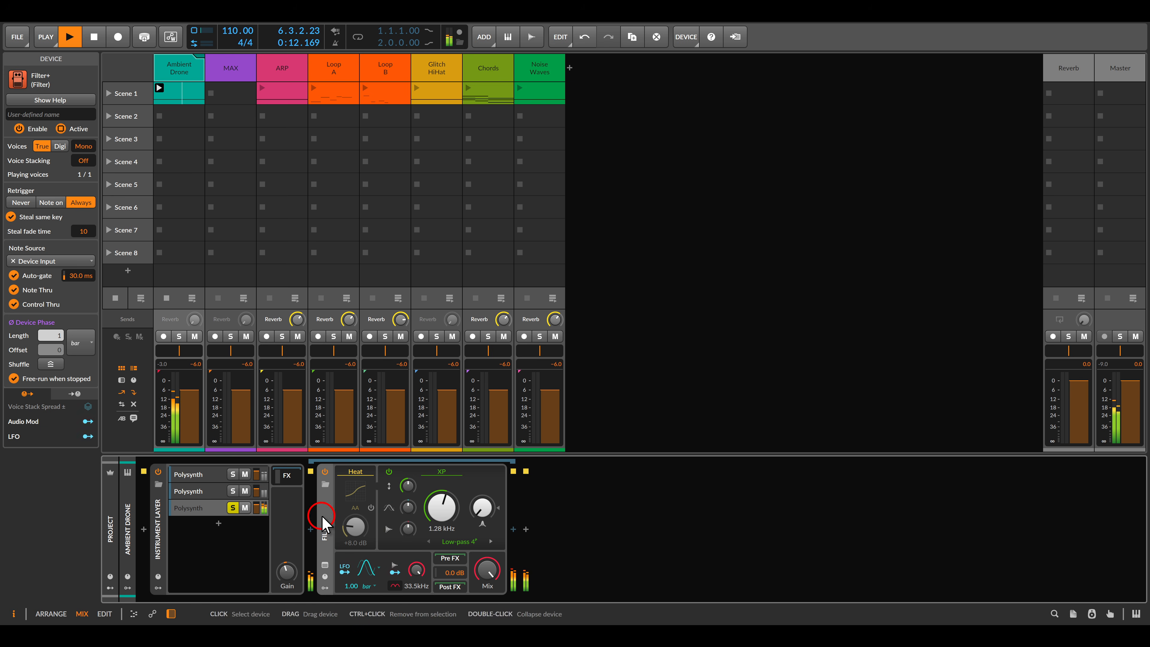
Step: Fade out the third Polysynth, turn off its solo and bring its volume back up within the full layer mix
drag(263, 508, 254, 515)
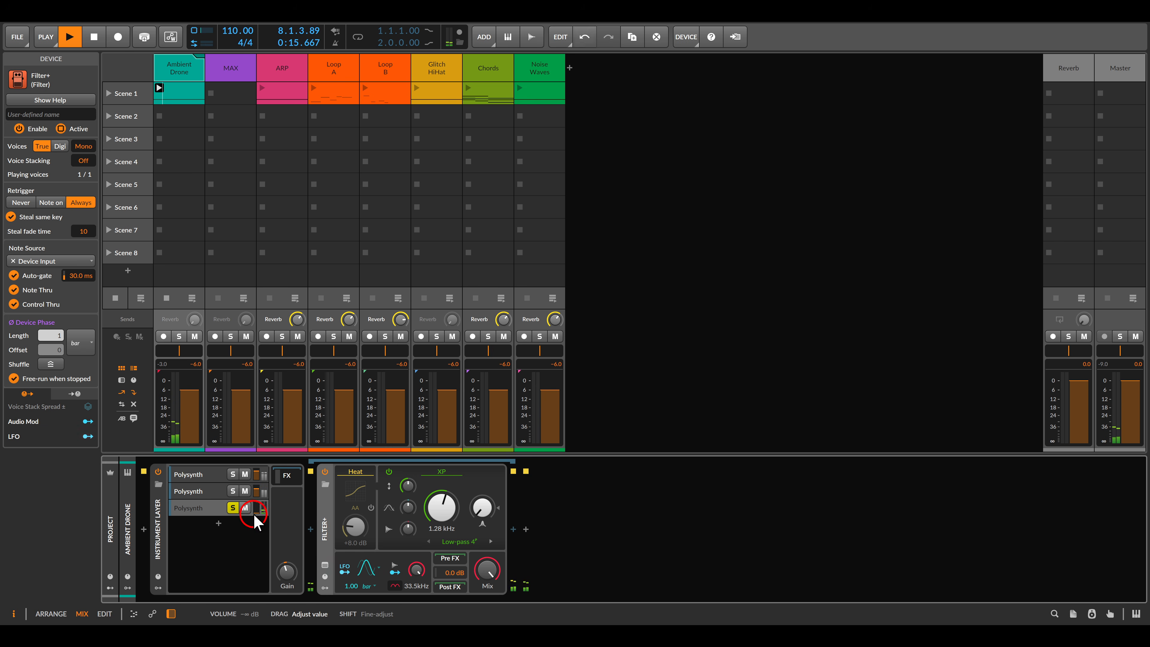
click(232, 507)
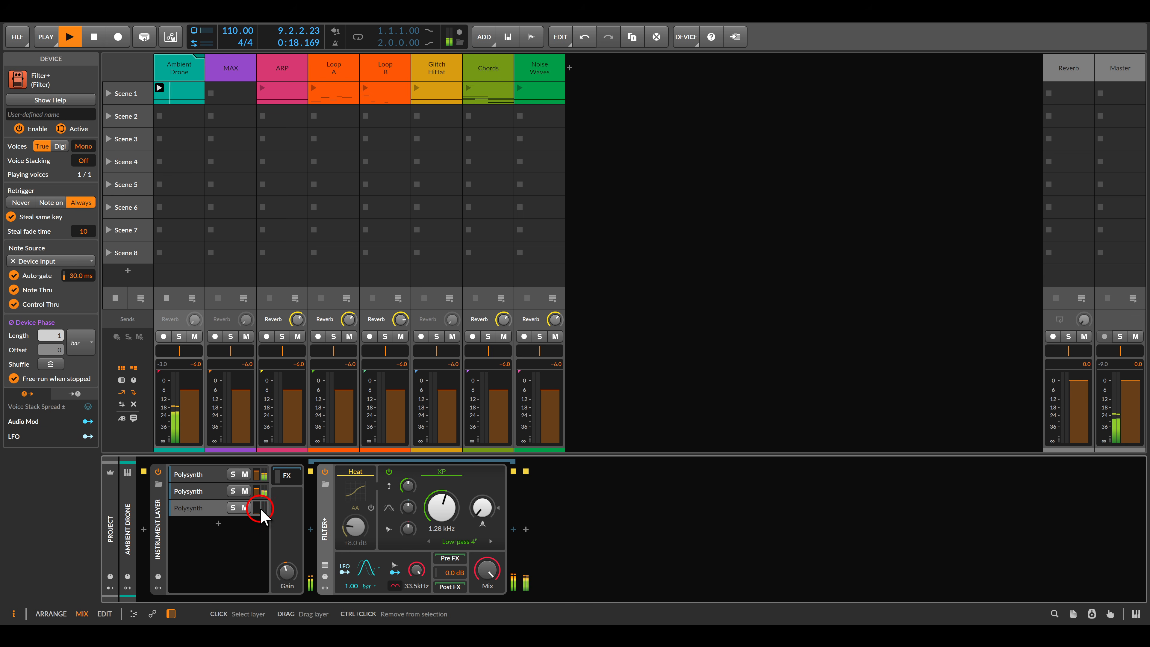
drag(257, 507, 256, 507)
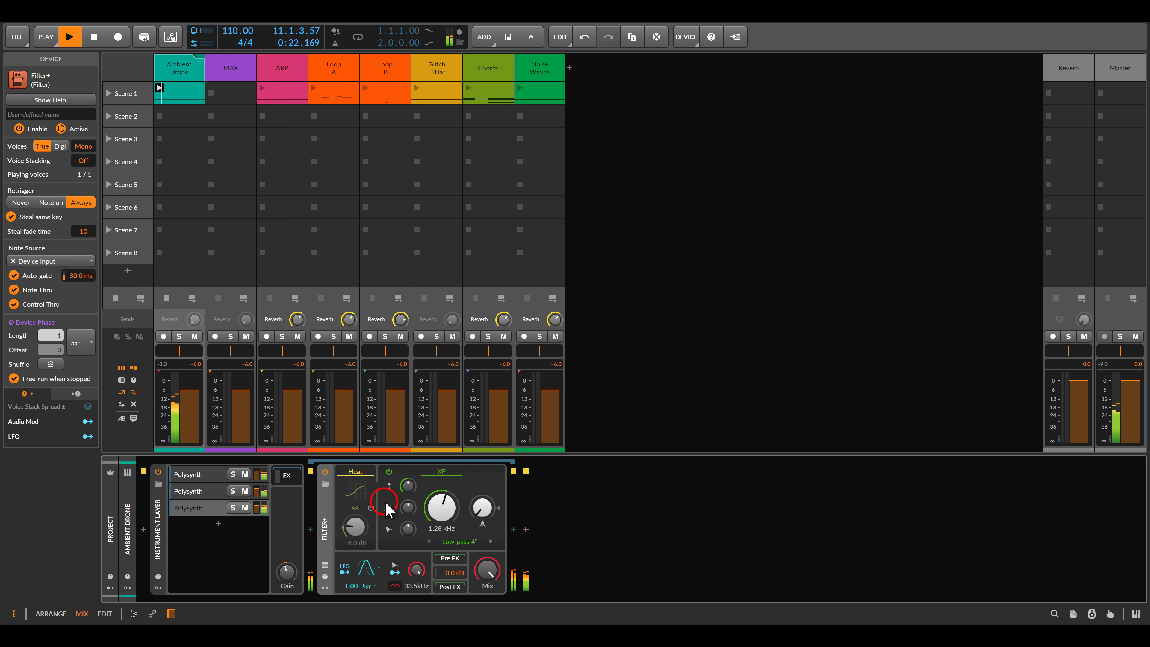
Step: Raise the Filter+ cutoff to 2.25 kHz and set its LFO to 0.11 Hz, adjusting the LFO's modulation amount on the cutoff
drag(441, 507, 450, 523)
mouse_move(393, 561)
mouse_down()
mouse_move(362, 554)
mouse_move(332, 578)
mouse_move(402, 599)
mouse_move(384, 595)
mouse_up()
click(369, 587)
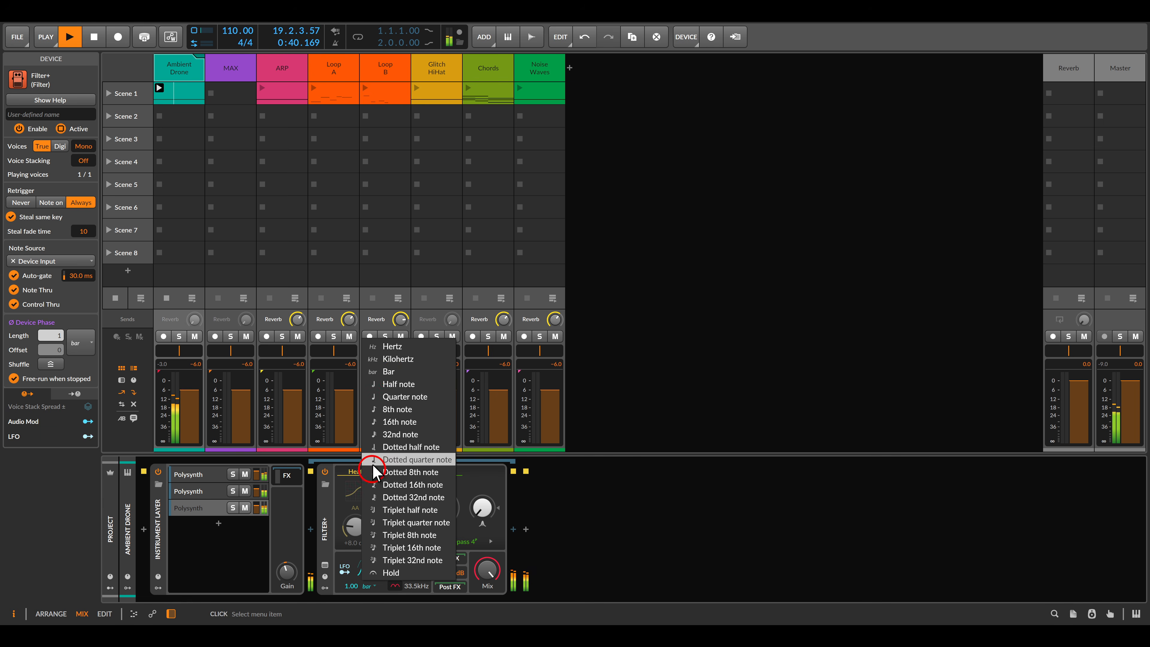
click(395, 342)
drag(352, 586, 351, 592)
click(370, 562)
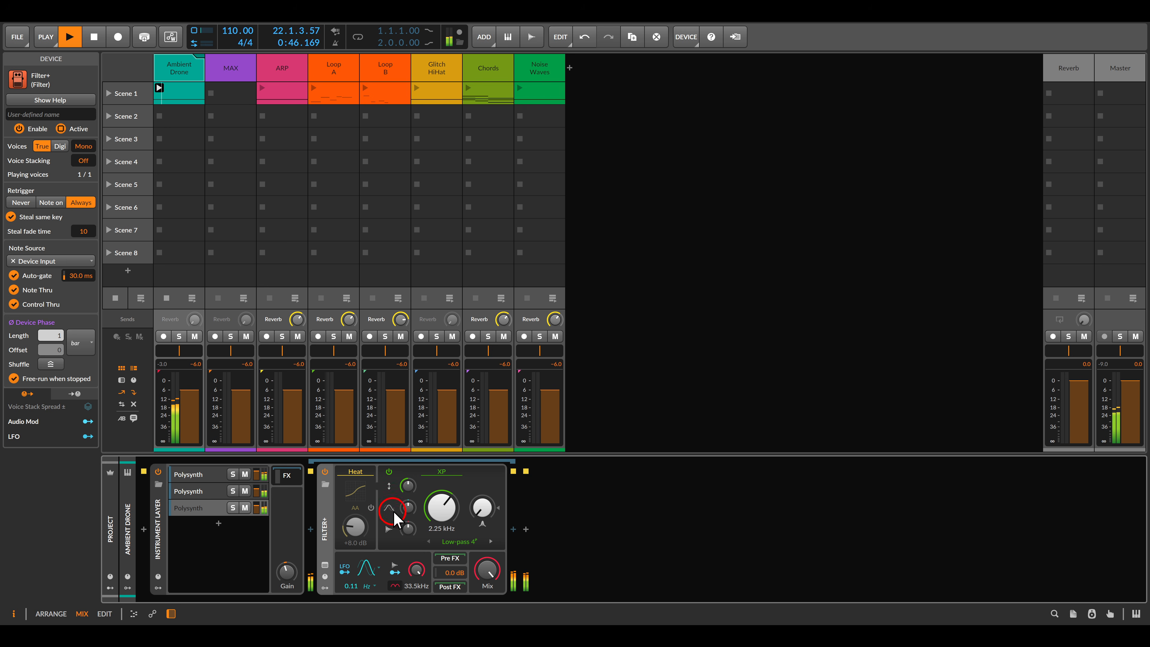
click(407, 507)
mouse_move(407, 508)
mouse_down()
mouse_move(407, 494)
mouse_move(407, 507)
mouse_up()
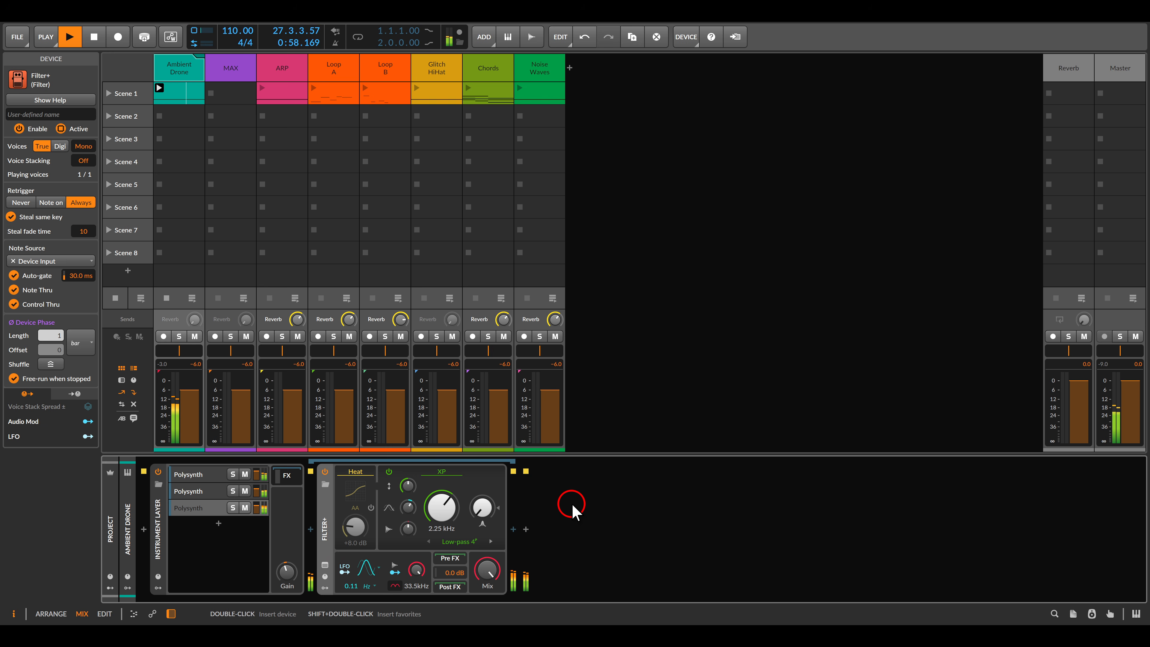
Step: Add a Random modulator to the Filter+, expand its settings and lower the filter cutoff to 562 Hz
click(324, 587)
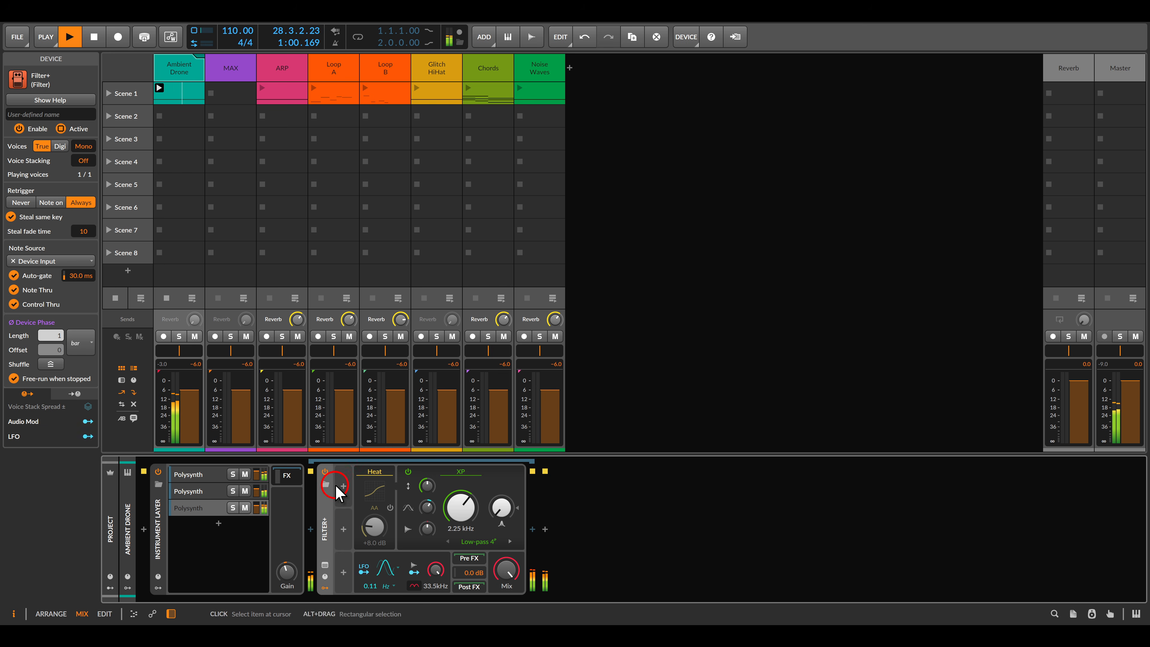
click(335, 486)
double_click(506, 256)
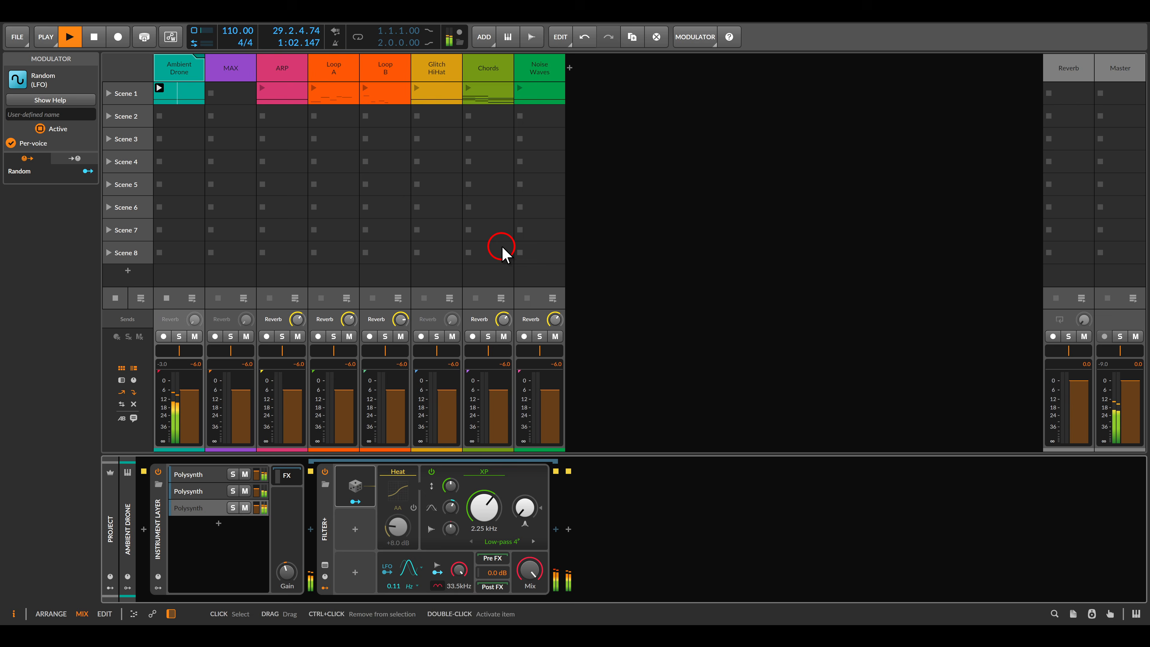
click(379, 475)
mouse_move(571, 503)
mouse_down()
mouse_move(571, 531)
mouse_move(569, 504)
mouse_up()
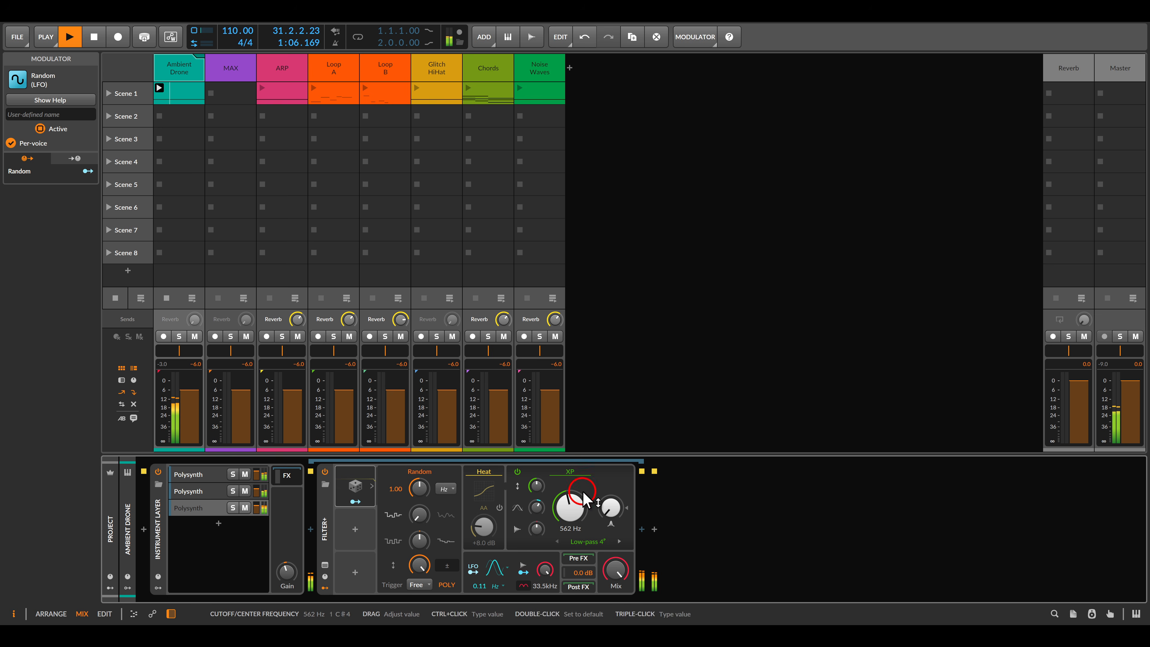
Step: Make the Random modulator monophonic and smooth at 0.47 Hz, and map it to the Filter+ cutoff with an amount of 44.75
click(446, 585)
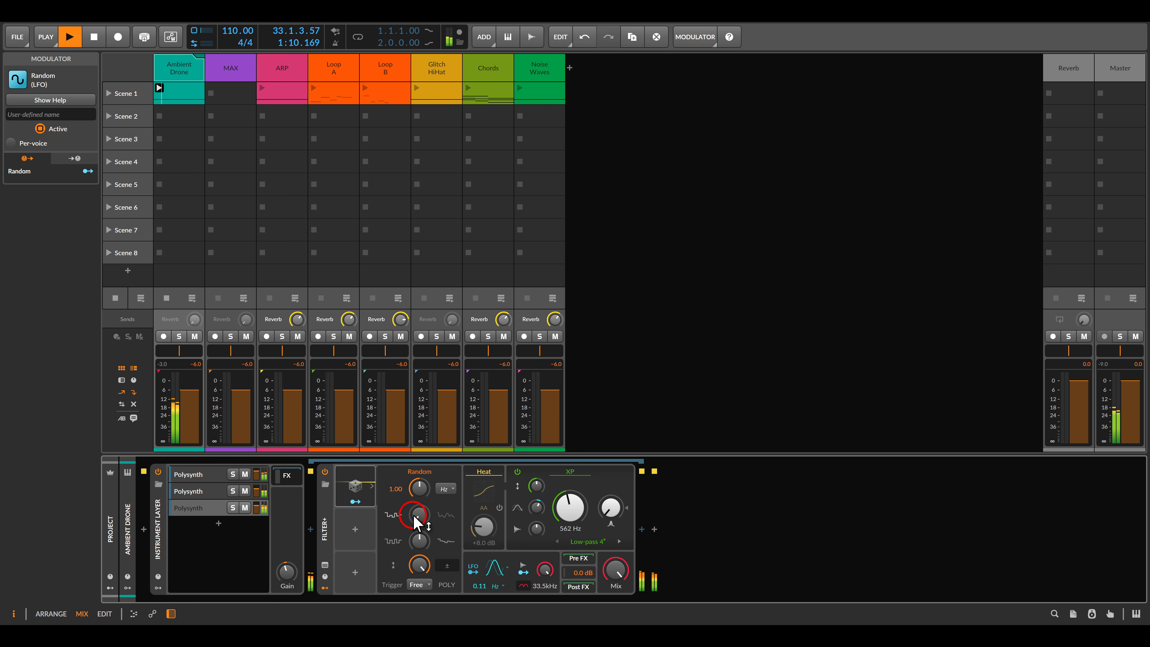
drag(418, 515, 418, 488)
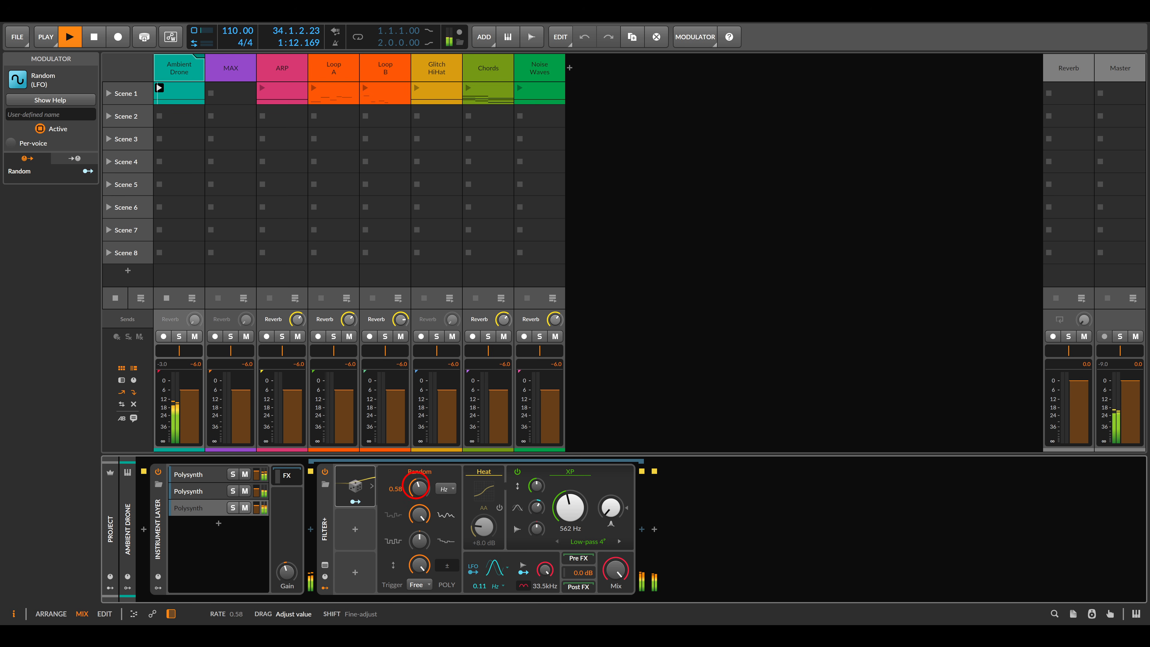
click(356, 501)
drag(566, 525, 564, 515)
click(355, 501)
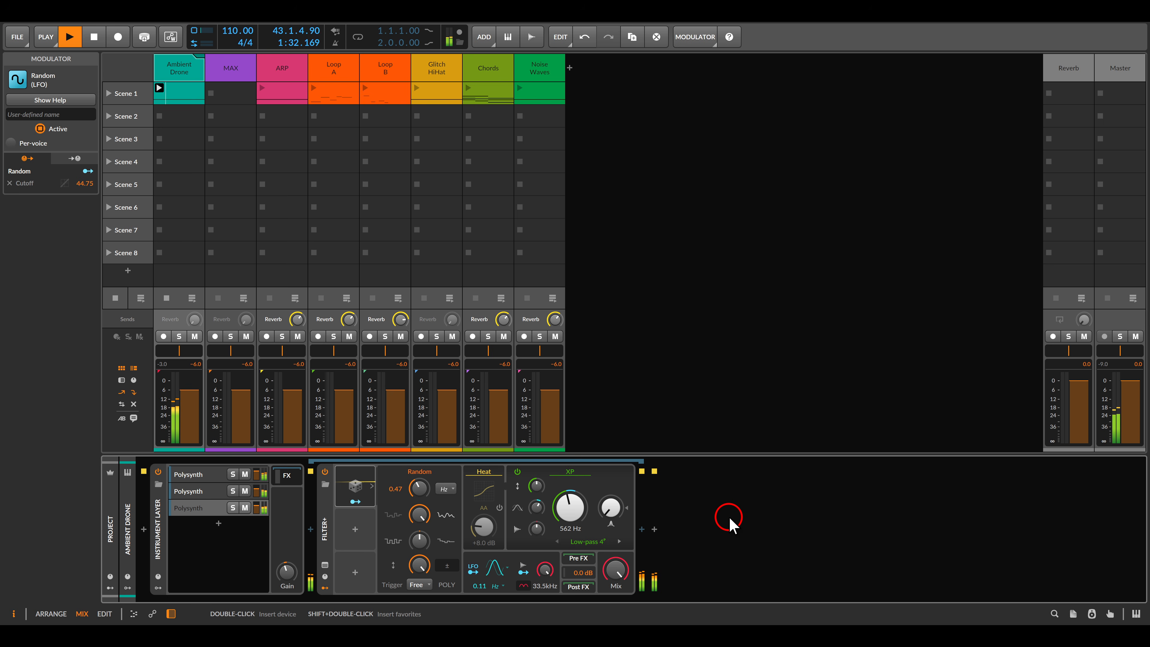
Step: Add a Multiband FX-2 after the Filter+, solo its high band and set the crossover to 474 Hz
click(641, 528)
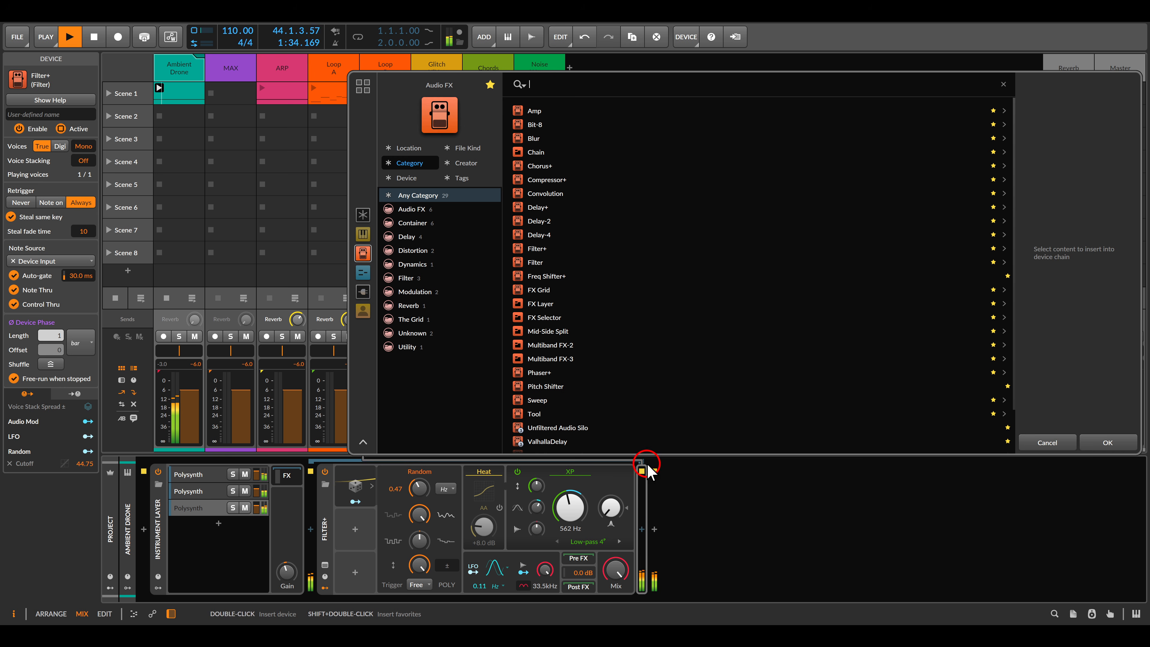
double_click(570, 346)
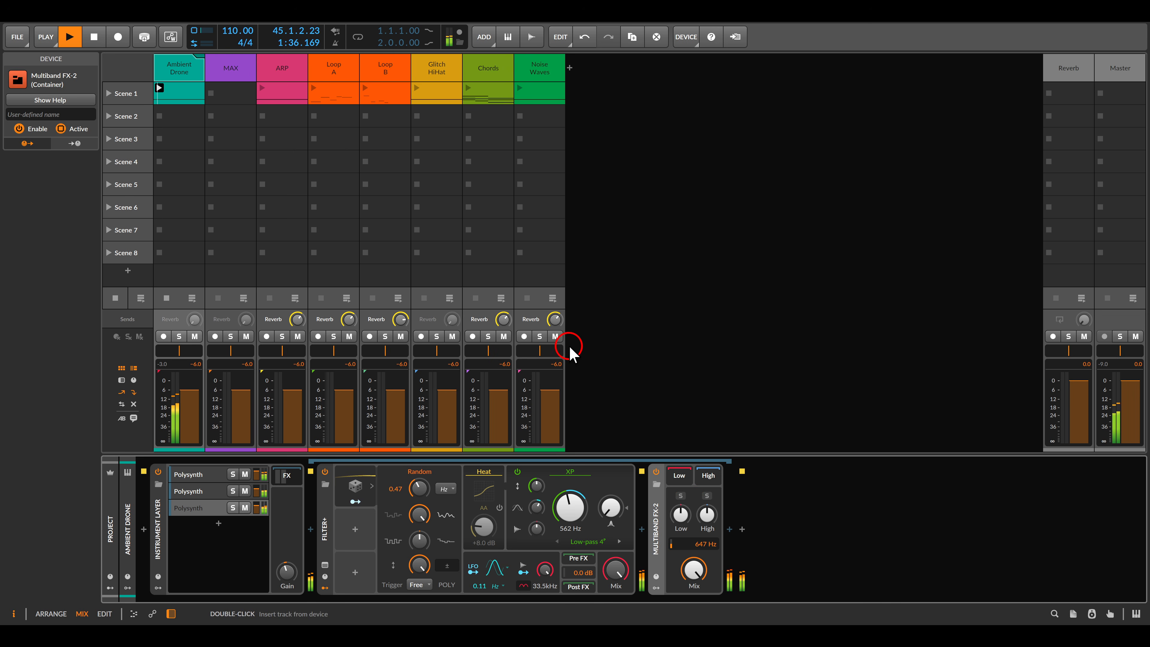
click(707, 496)
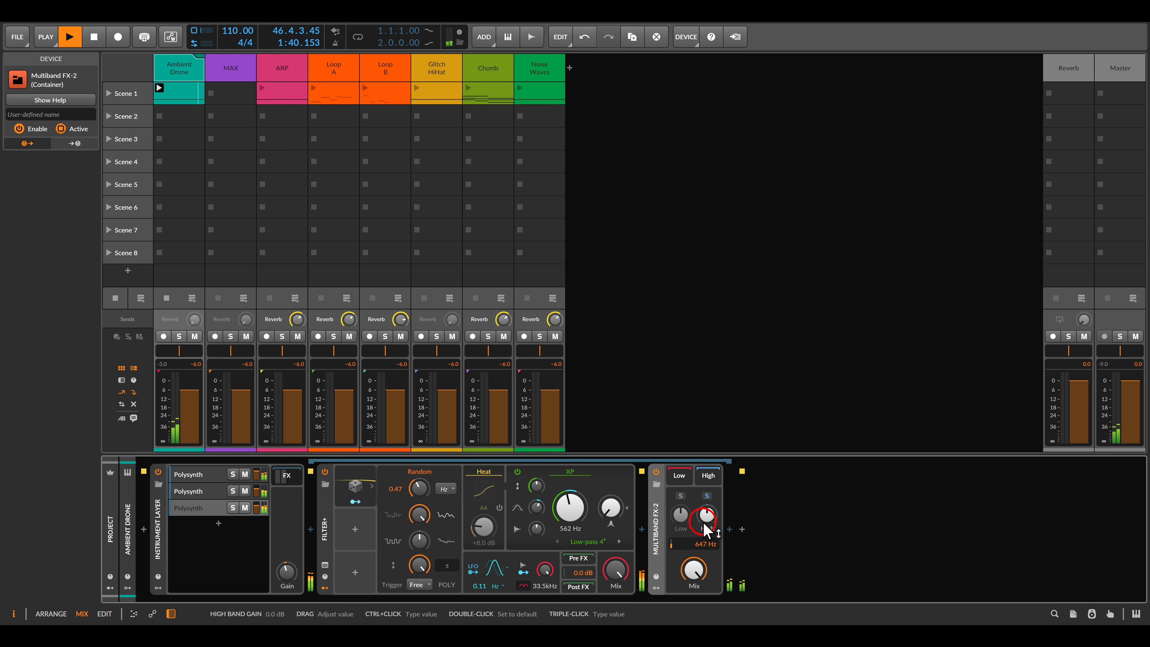
drag(701, 545, 711, 548)
click(757, 526)
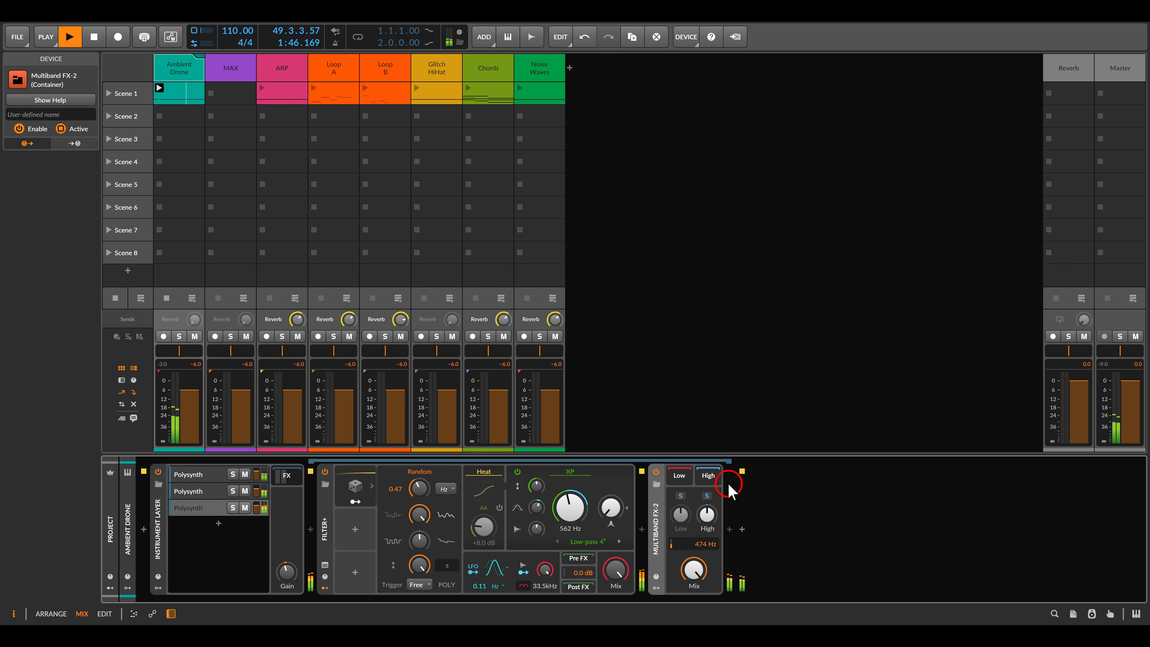
Step: Insert ValhallaSupermassive into the Multiband FX-2's high band with a 37.2 % mix, and turn off the high band's solo
click(729, 530)
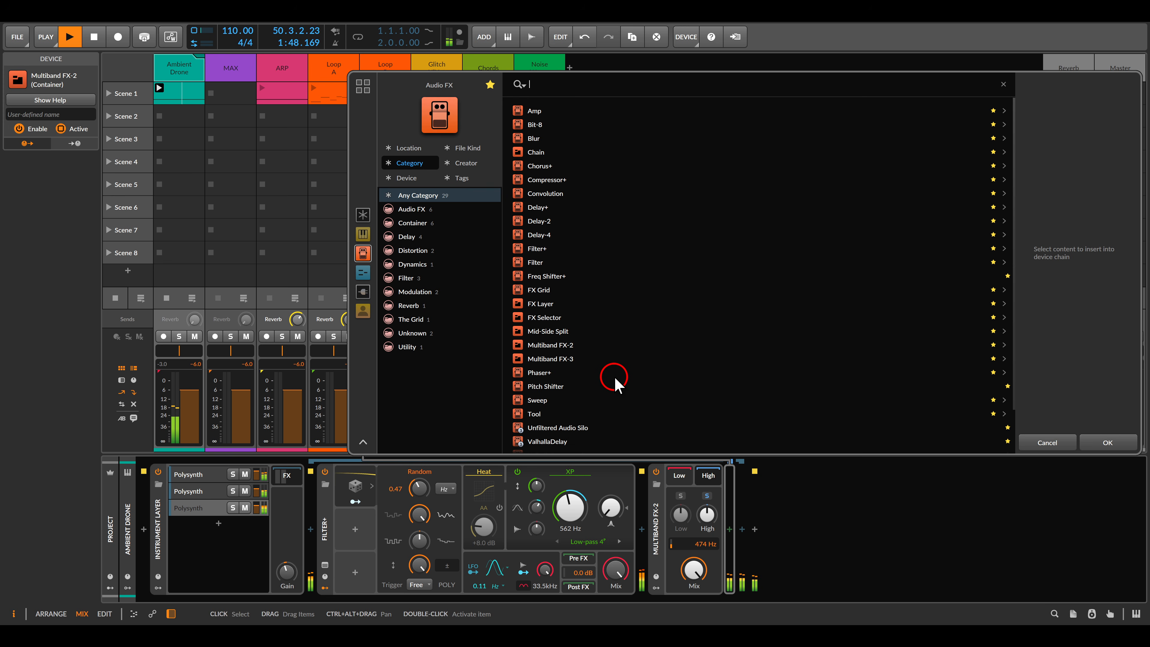
scroll(608, 385, down, 2)
click(576, 410)
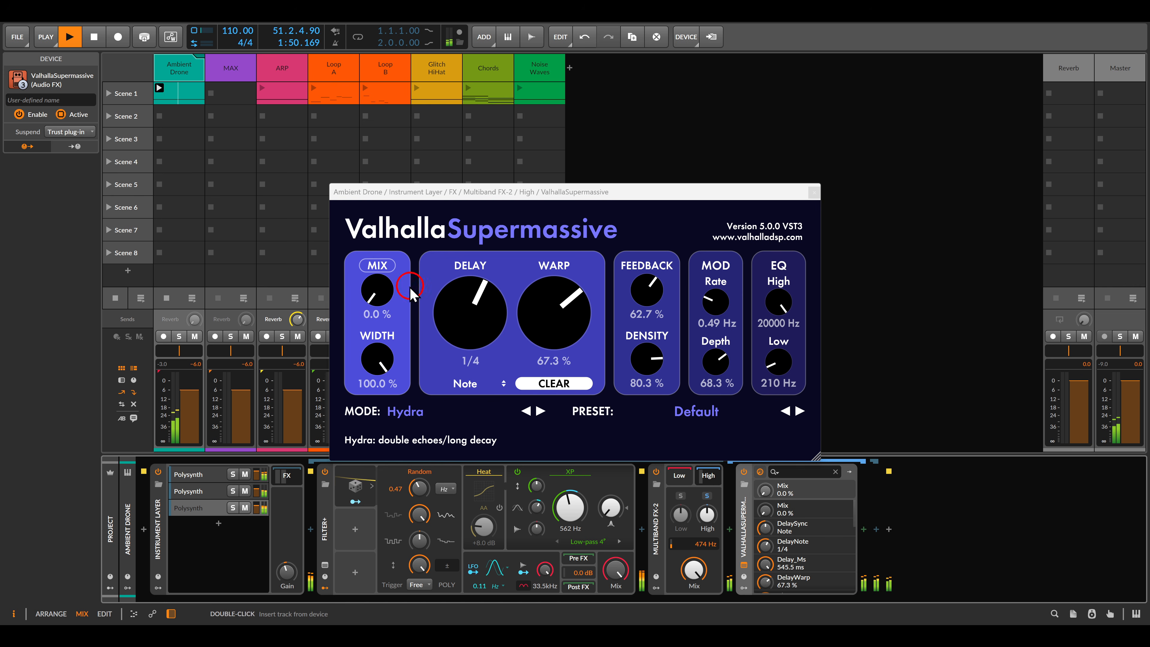
drag(377, 290, 382, 254)
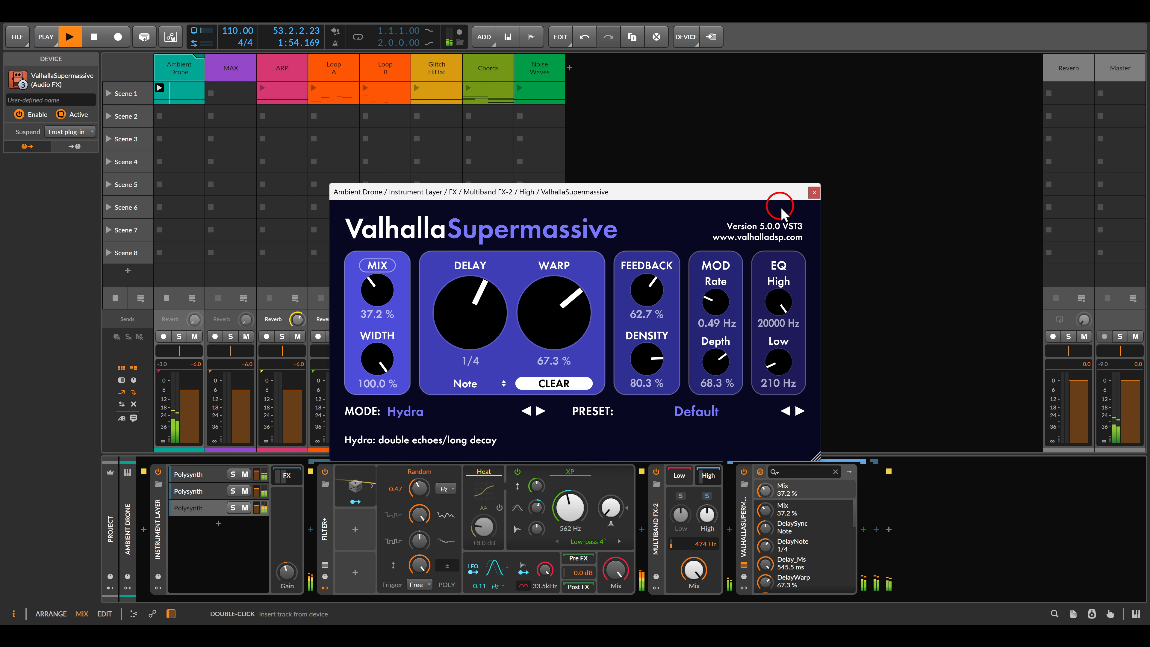
click(814, 192)
click(707, 496)
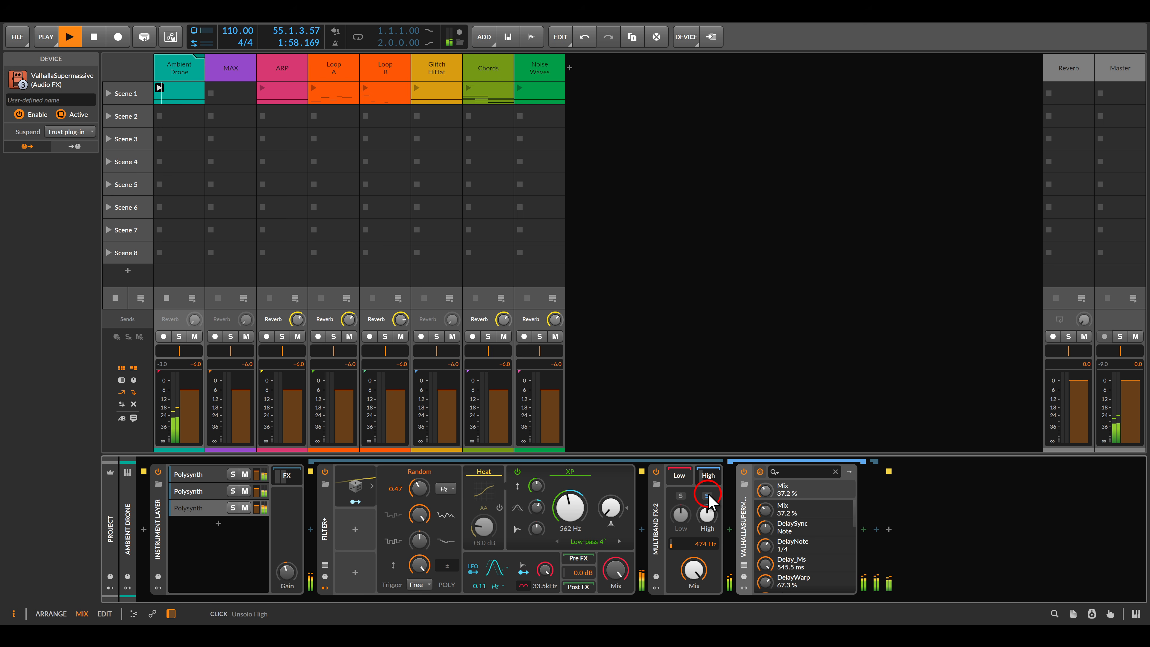
click(707, 496)
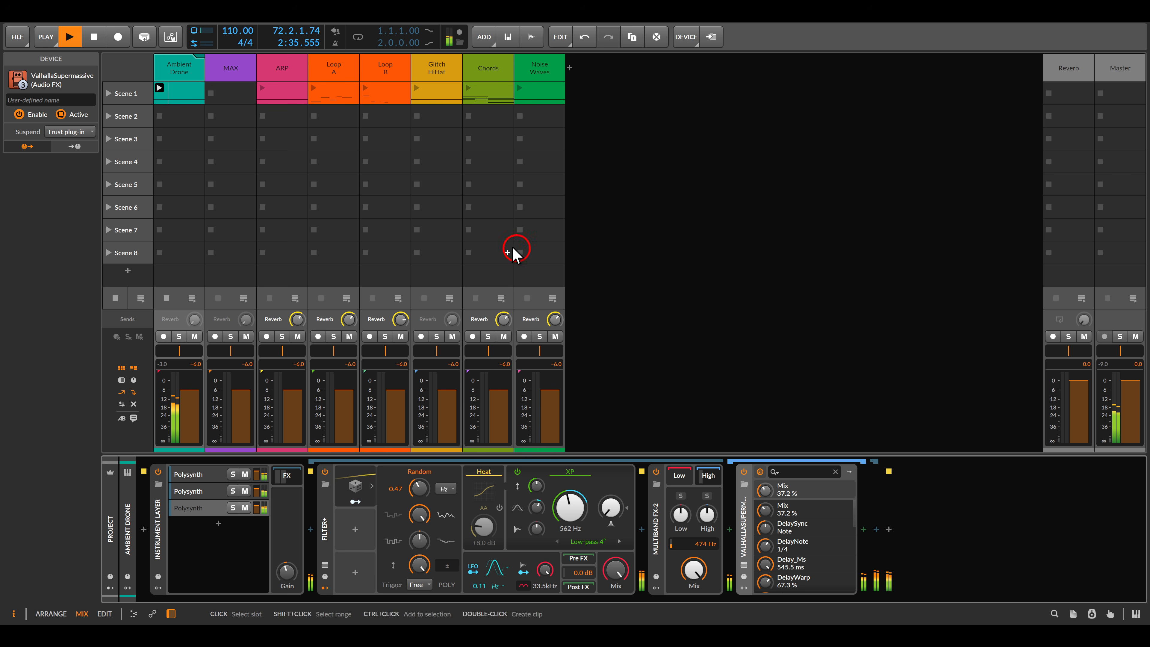
Step: Launch the Scene 1 clips of ARP, Loop A, Loop B, Glitch HiHat, Chords and Noise Waves alongside the drone
click(266, 89)
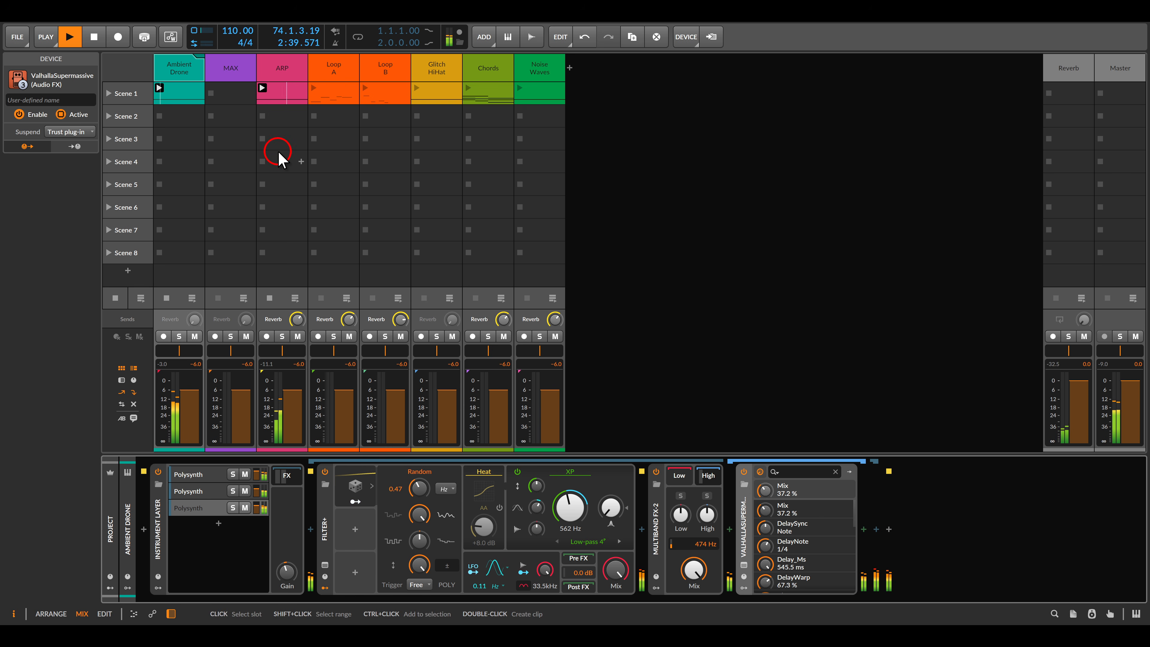
click(317, 89)
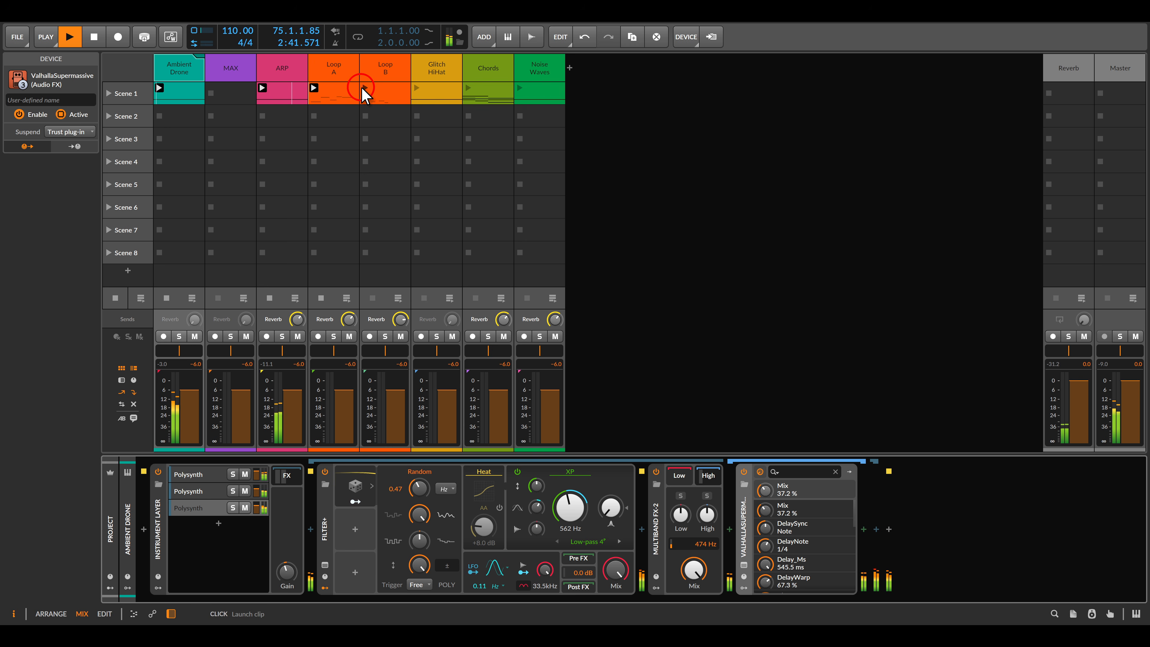
click(365, 90)
click(429, 140)
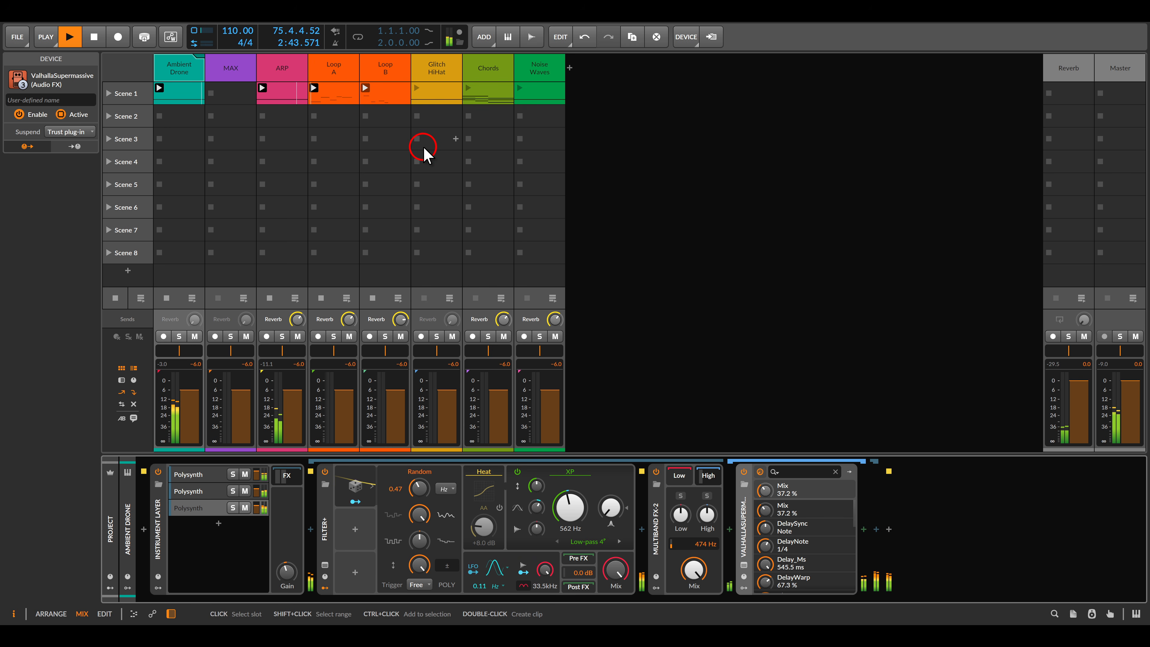
click(417, 88)
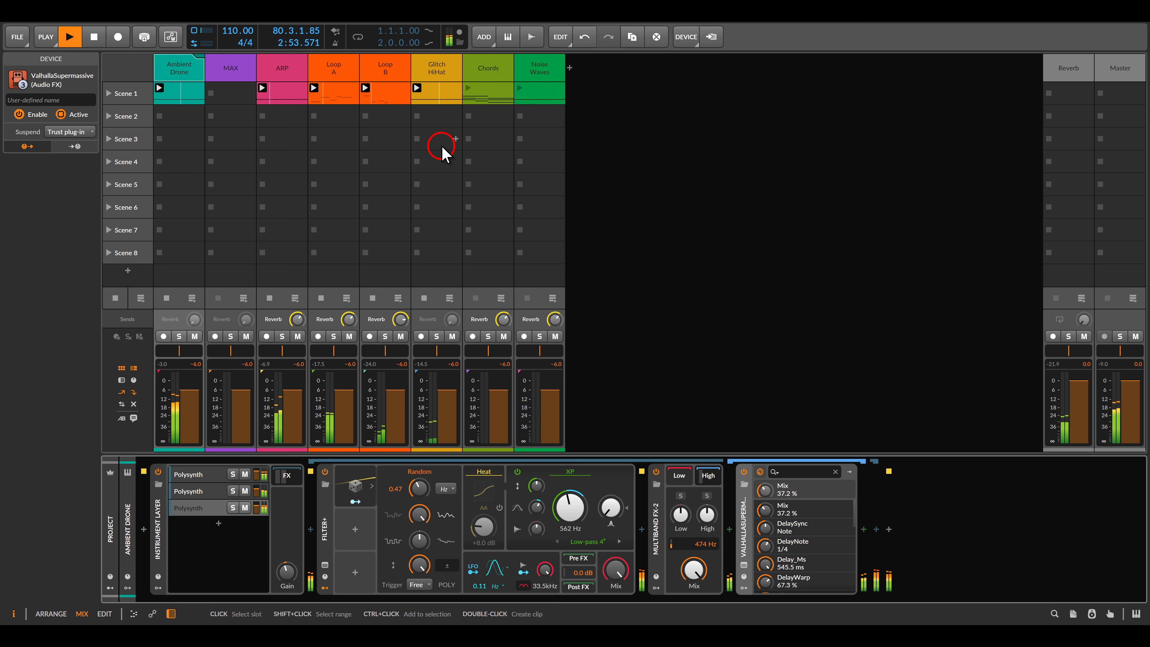
click(467, 89)
click(519, 89)
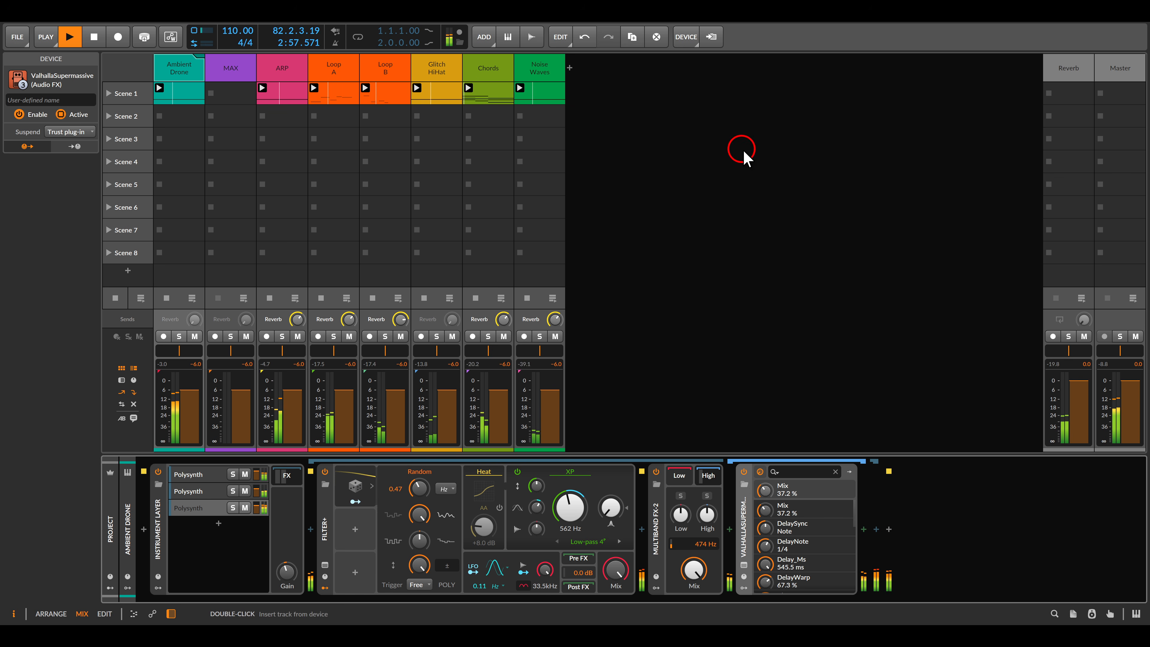